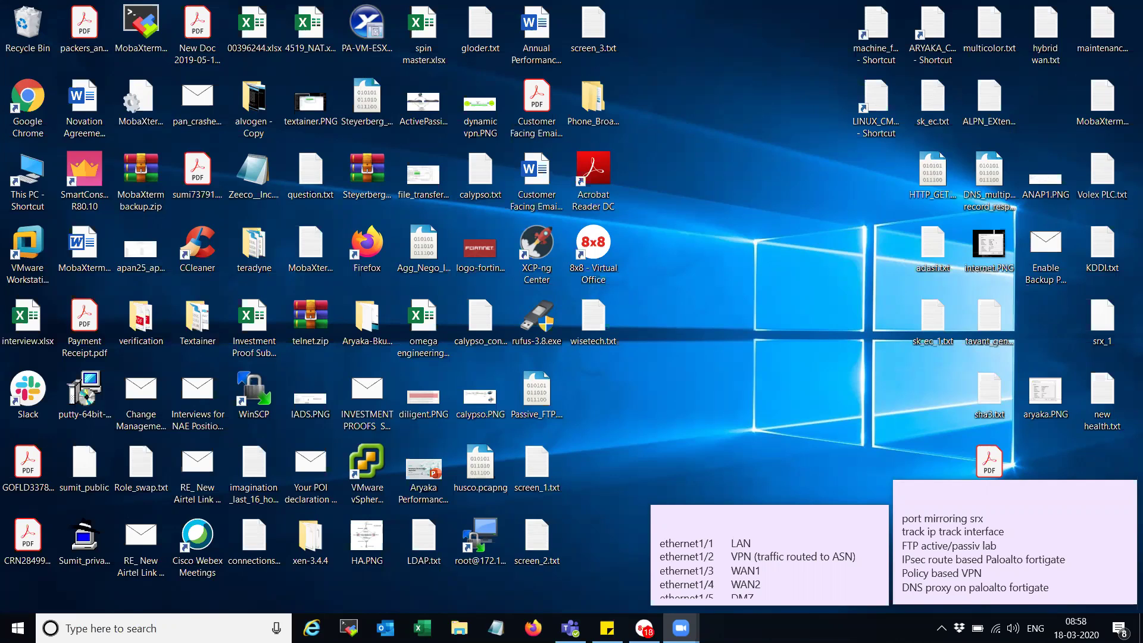
Focus the desktop and bring up Windows search to find XCP-ng Center.
left_click(697, 329)
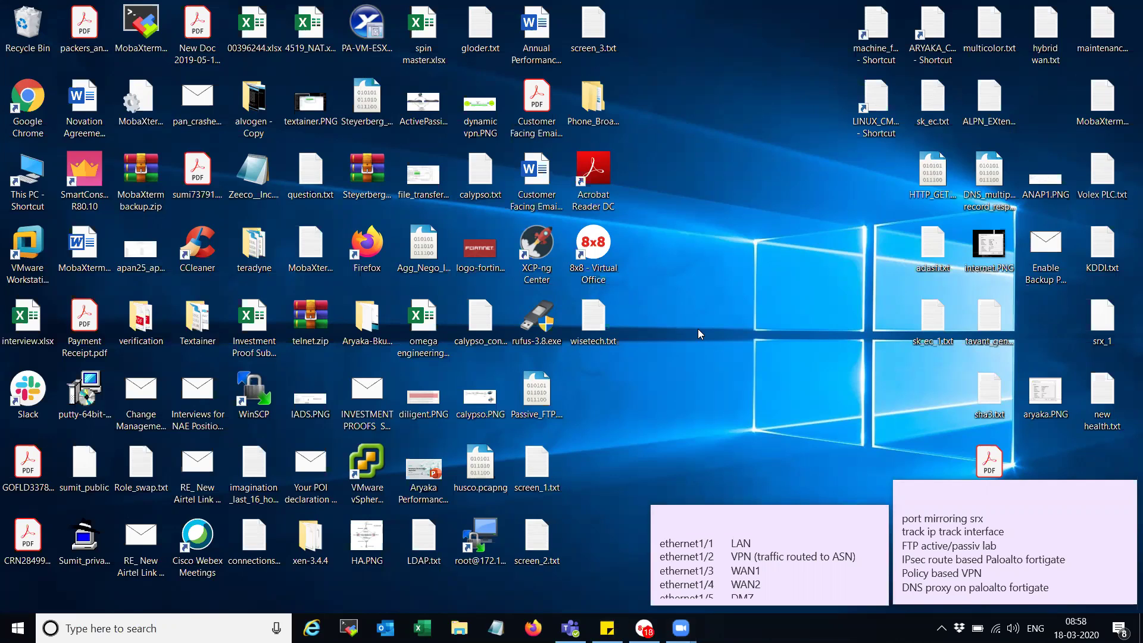
key("super")
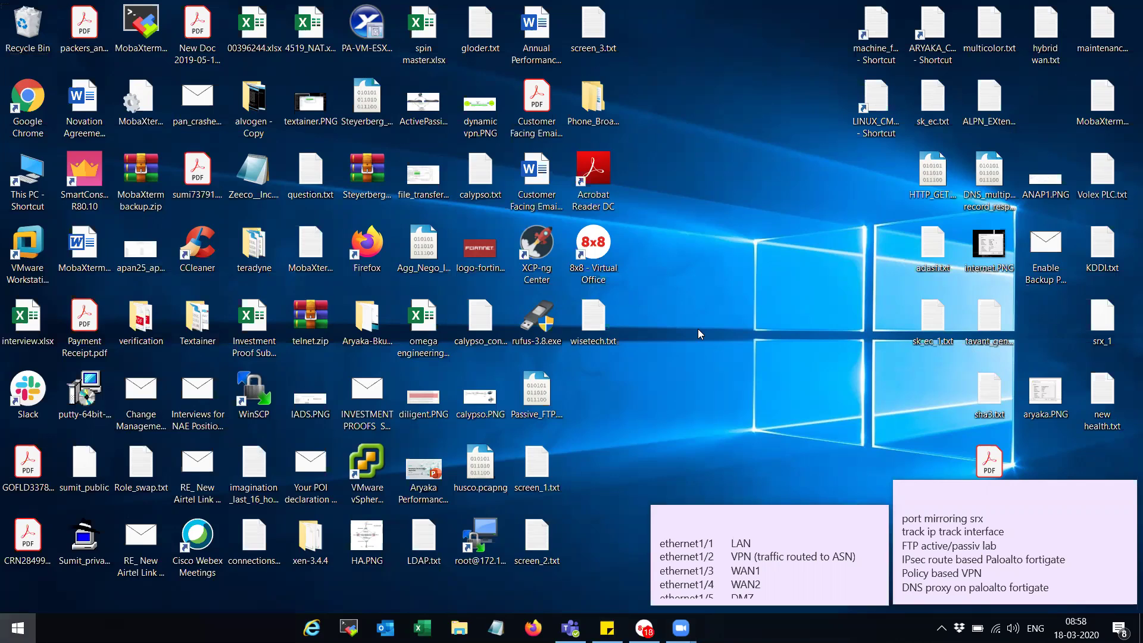
type("xcp")
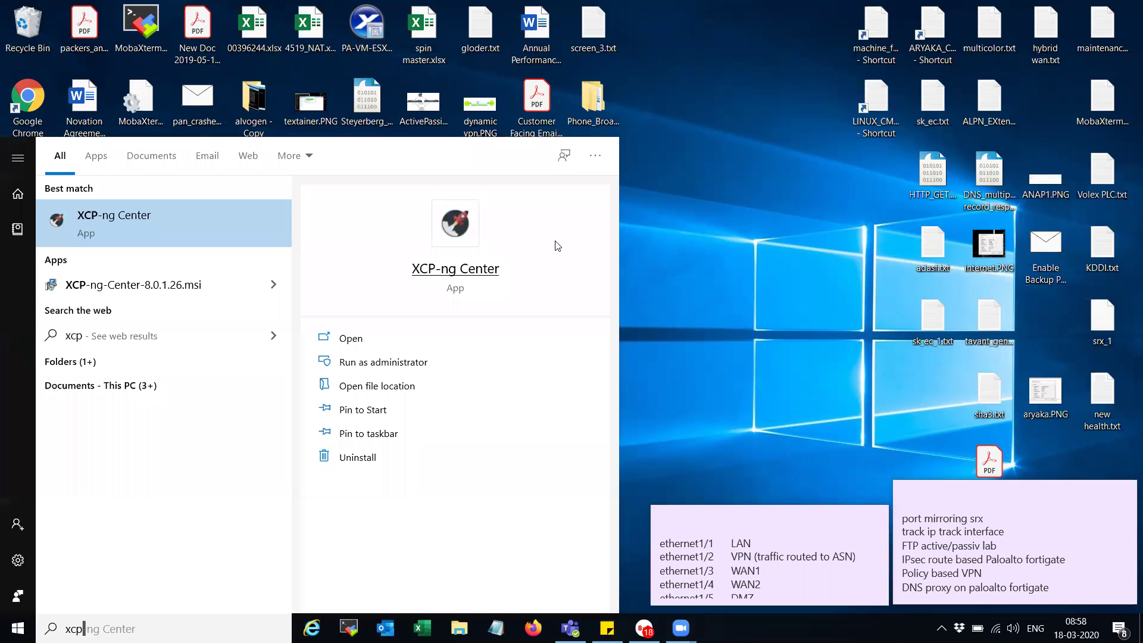
Launch XCP-ng Center maximized and select Windows_client under SUMIT-LAB to view its properties.
left_click(468, 239)
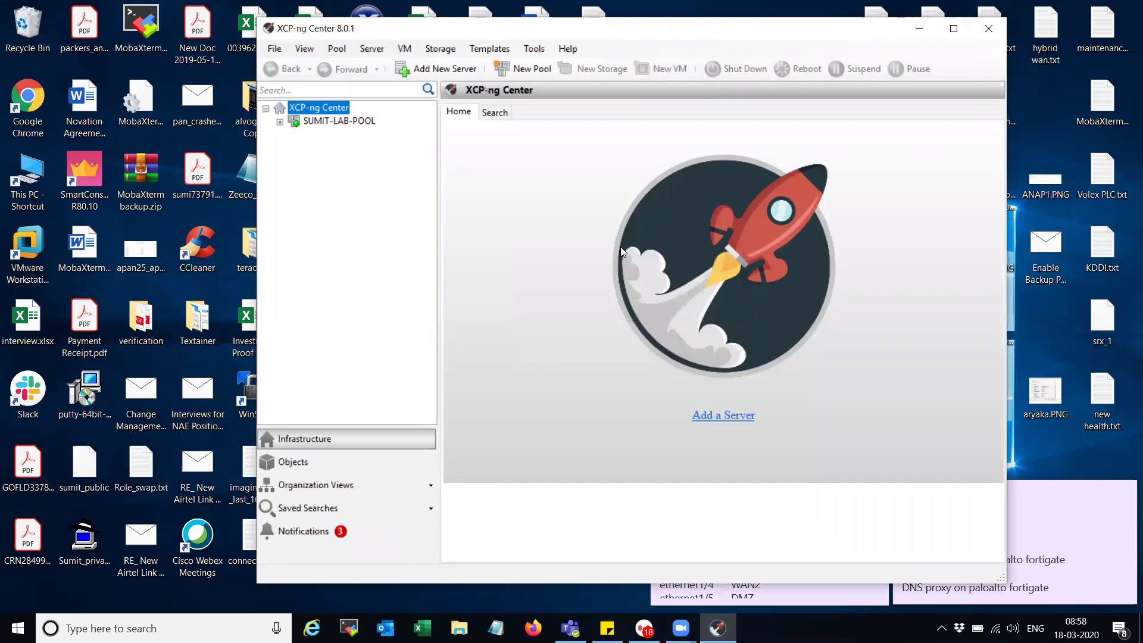
left_click(952, 28)
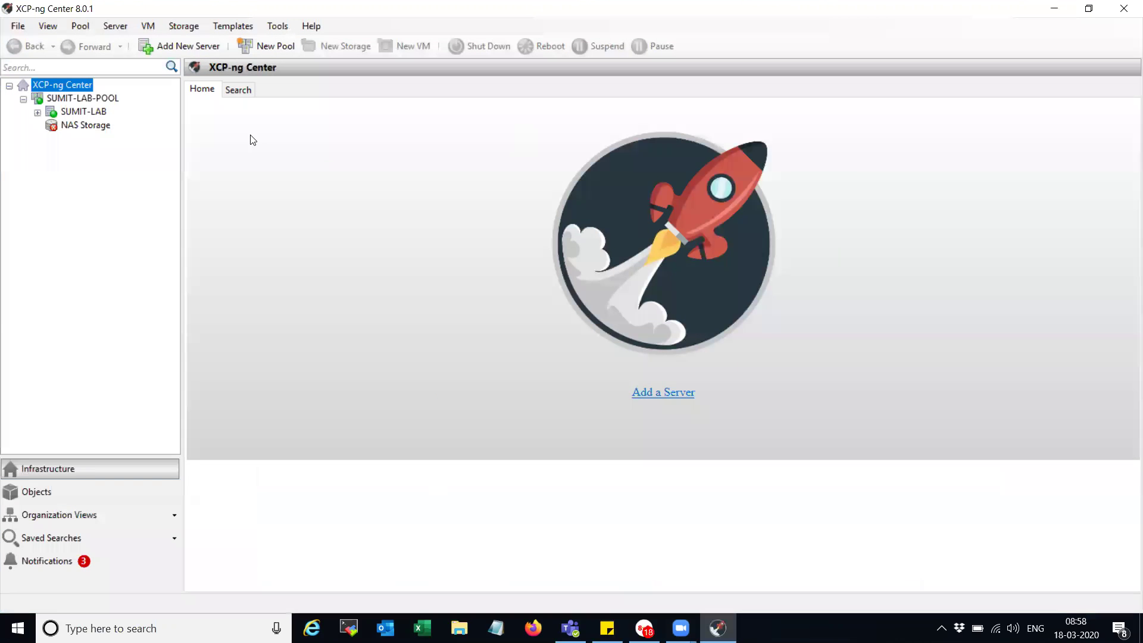
left_click(38, 112)
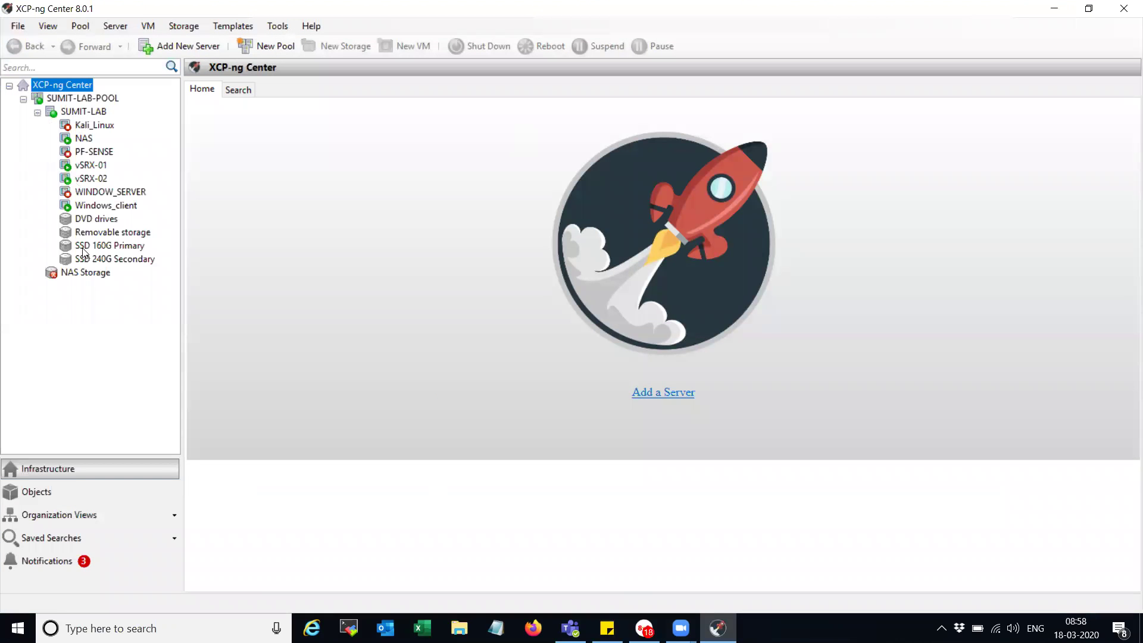
left_click(105, 206)
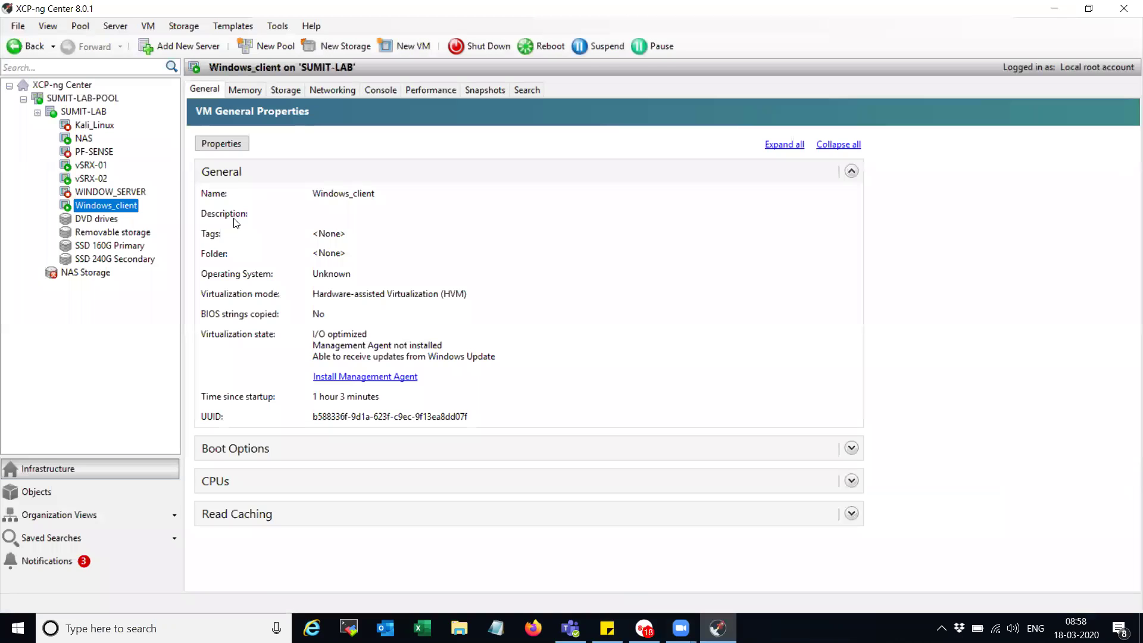
Switch to the Windows_client console and dismiss the Wireshark crash and low-memory dialogs.
left_click(380, 89)
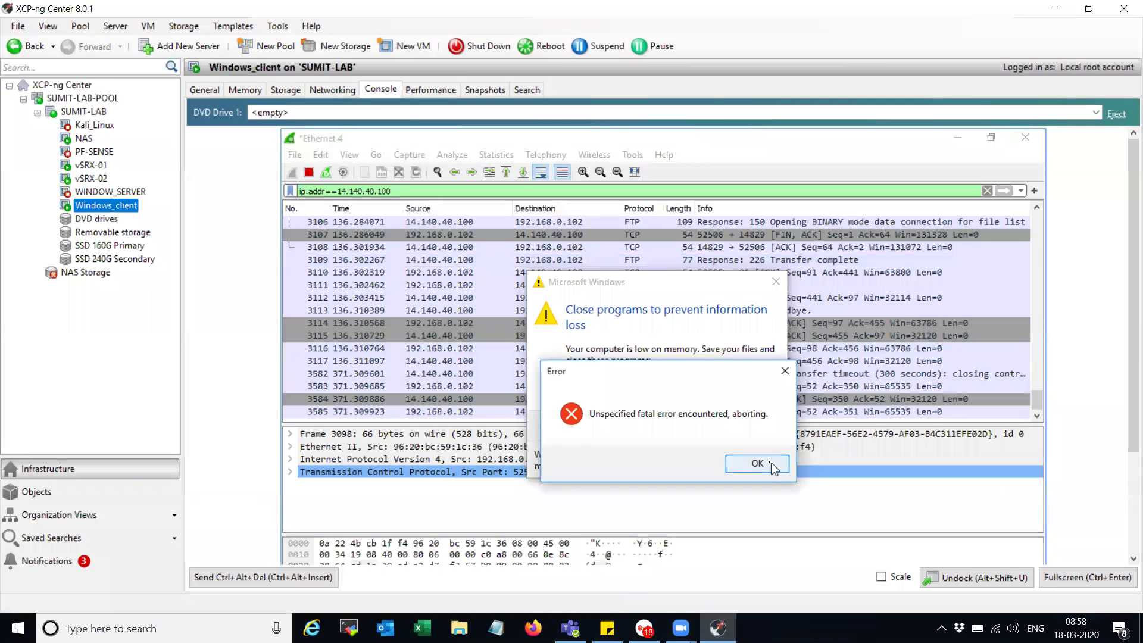
left_click(758, 463)
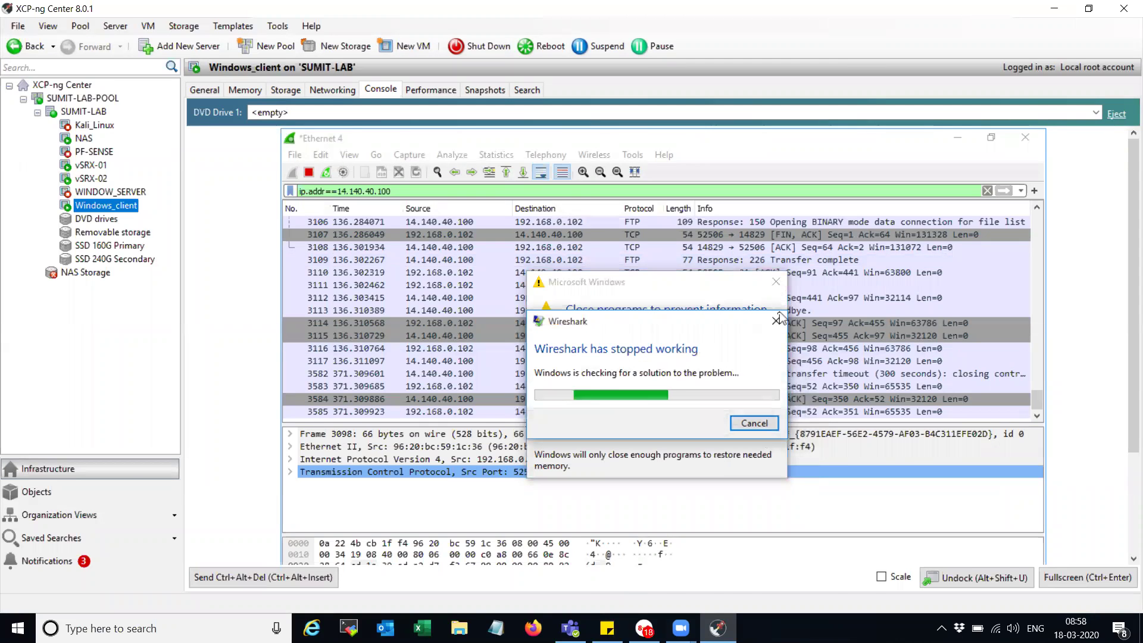
left_click(737, 426)
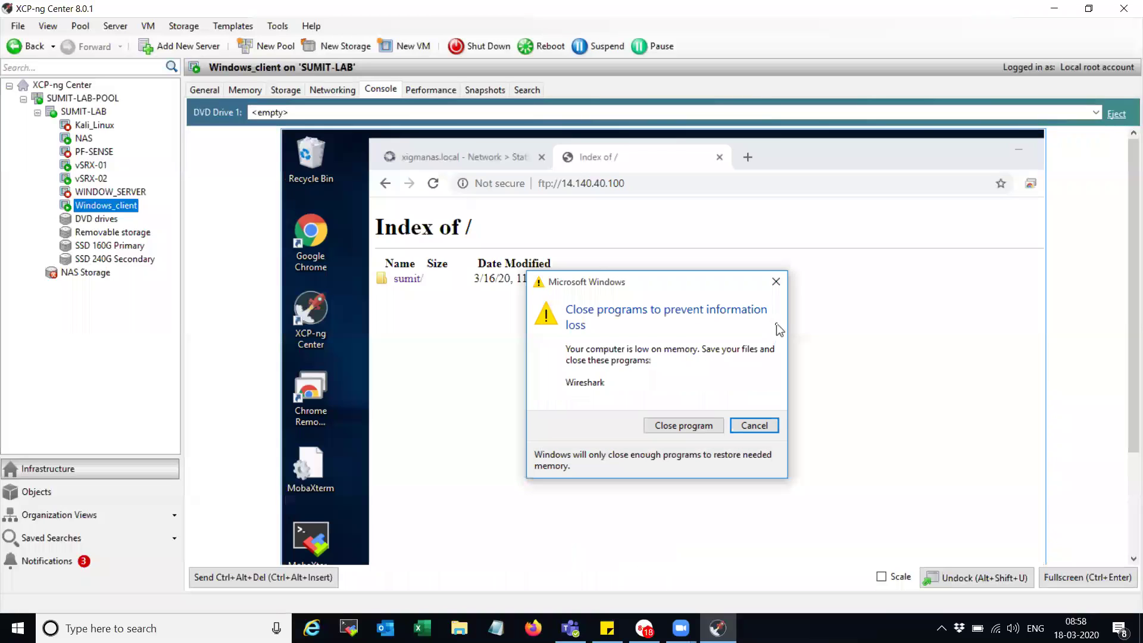
left_click(775, 283)
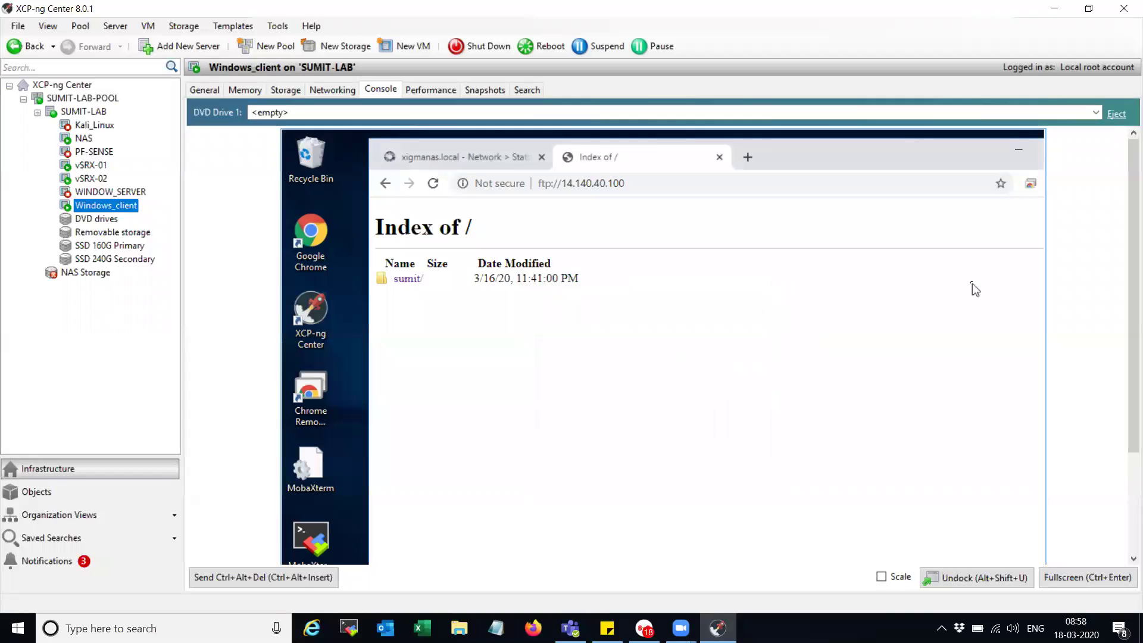
Leave Chrome on a blank new tab by closing the Index of / FTP tab.
left_click(748, 156)
left_click(721, 160)
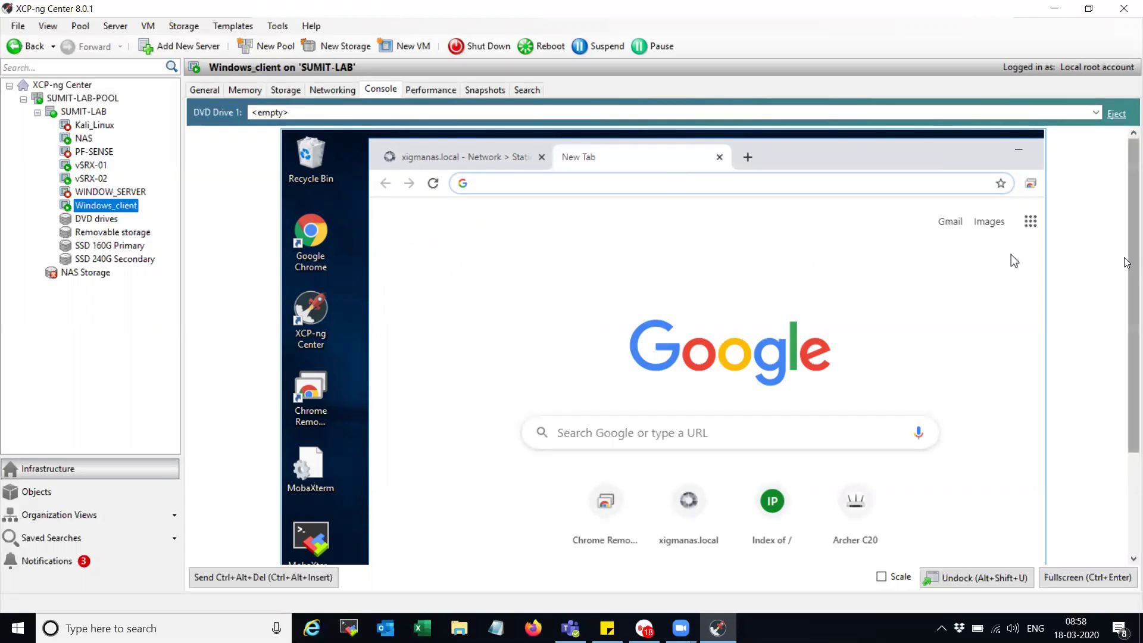
left_click_drag(1125, 262, 1125, 379)
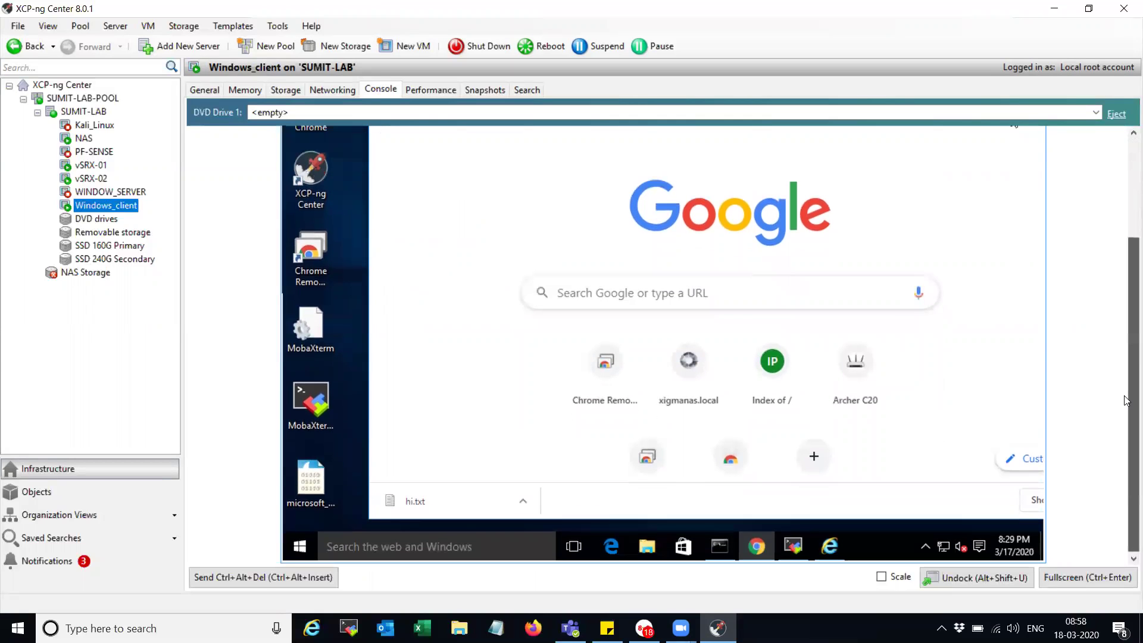
scroll(1013, 191, "up", 5)
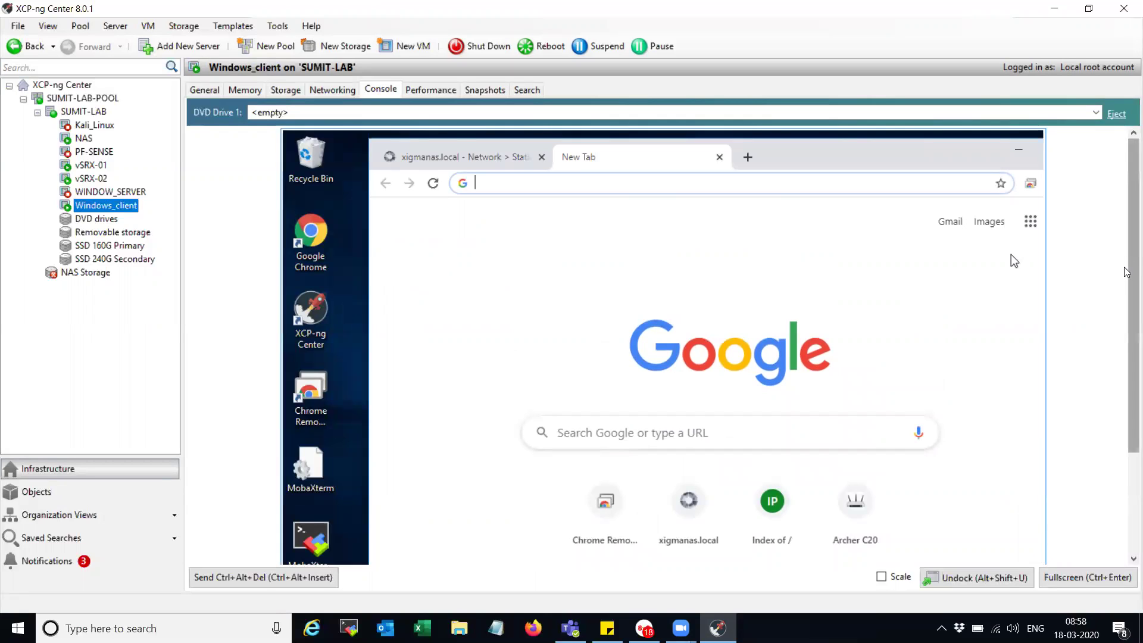
left_click_drag(1125, 237, 1124, 380)
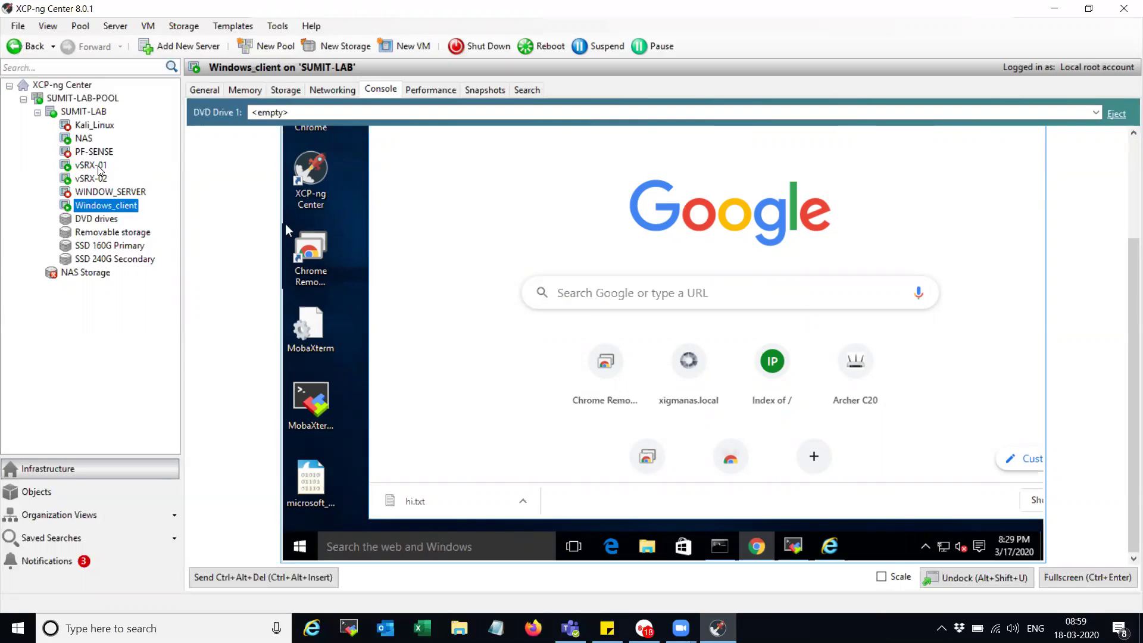
left_click(99, 166)
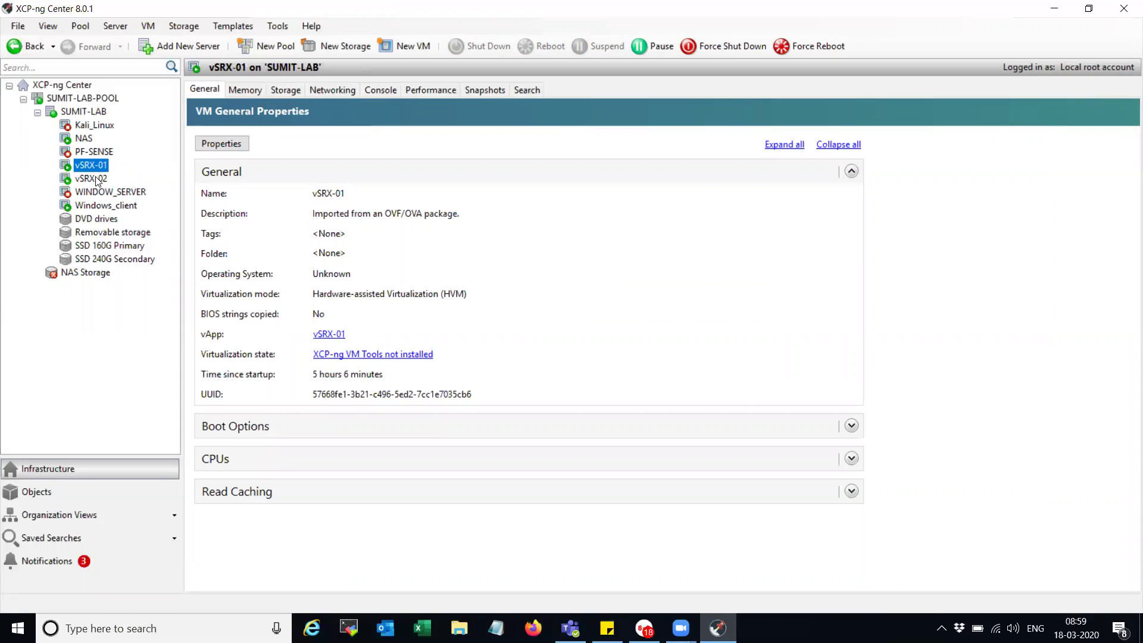
left_click(96, 181)
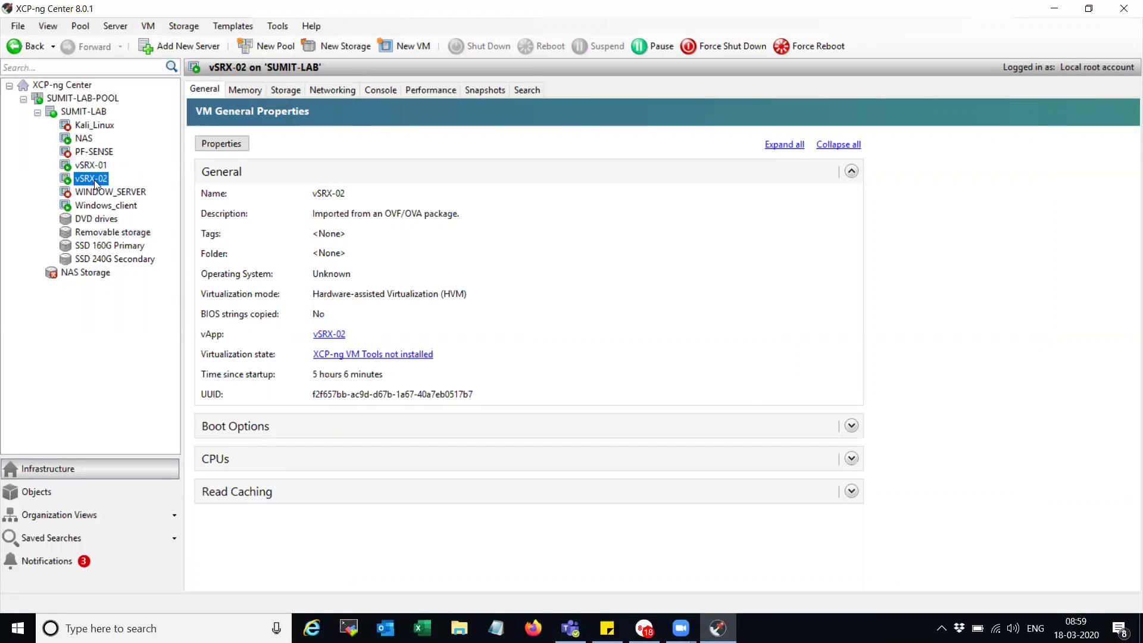
left_click(84, 138)
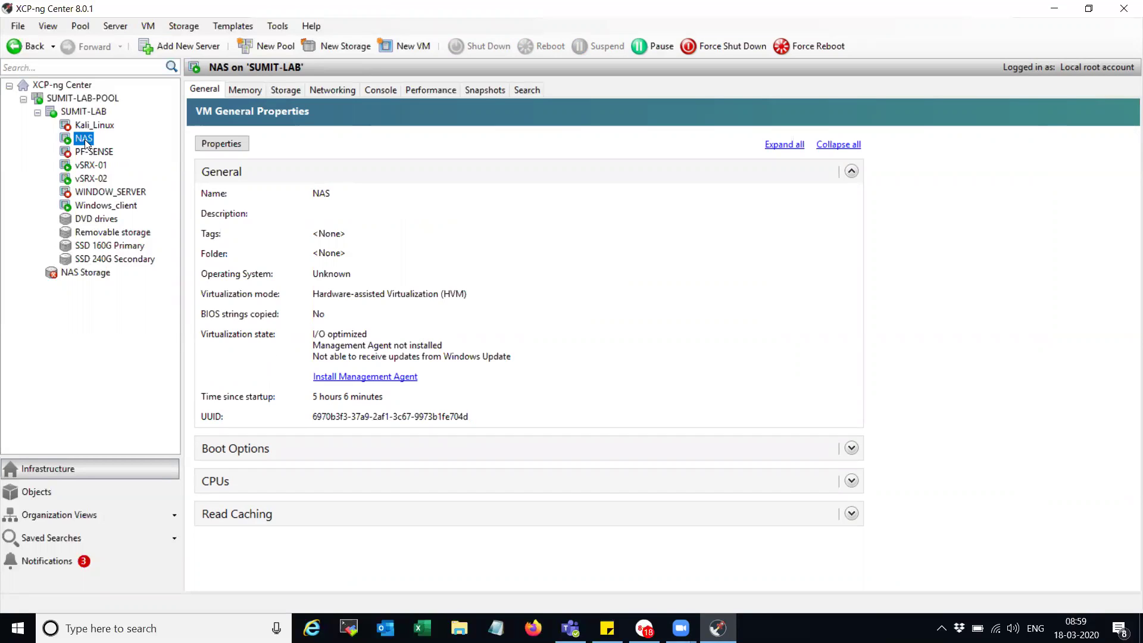
left_click(105, 206)
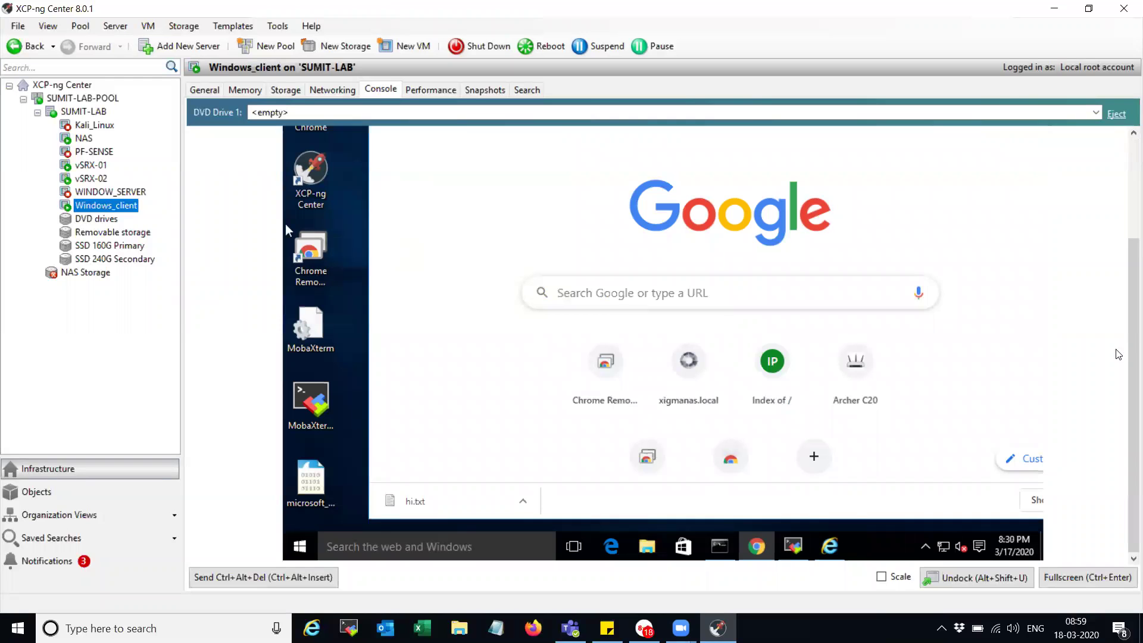
mouse_move(1132, 355)
left_mouse_down()
mouse_move(1132, 272)
mouse_move(1132, 364)
left_mouse_up()
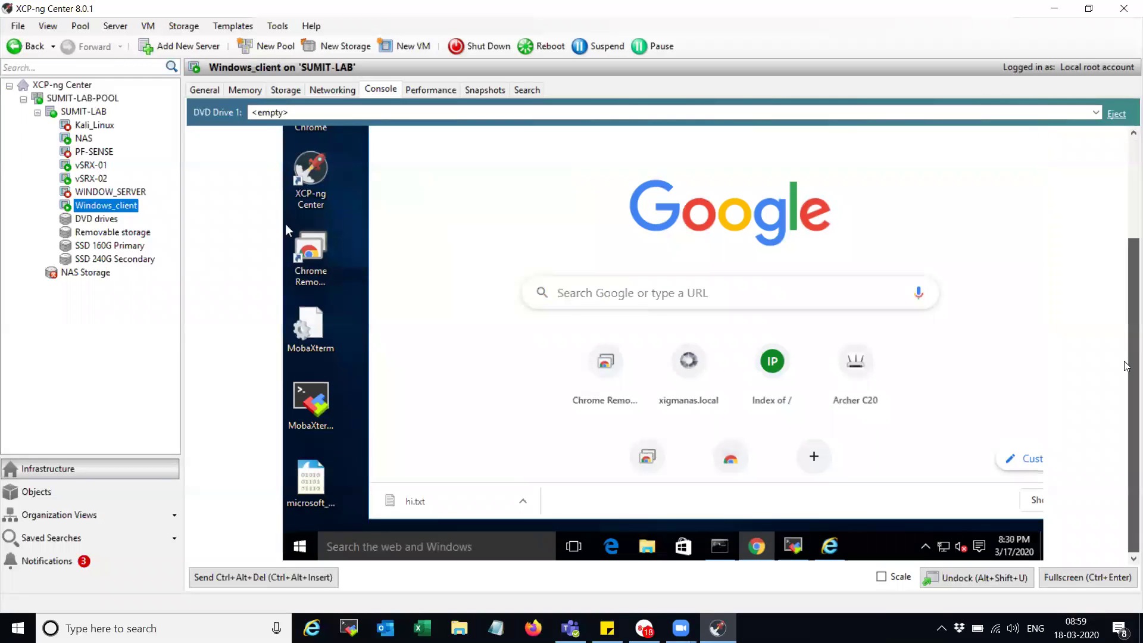
Run ipconfig in the VM's Command Prompt to show its 192.168.0.102 address.
left_click(721, 547)
key("Return")
key("Return")
key("Return")
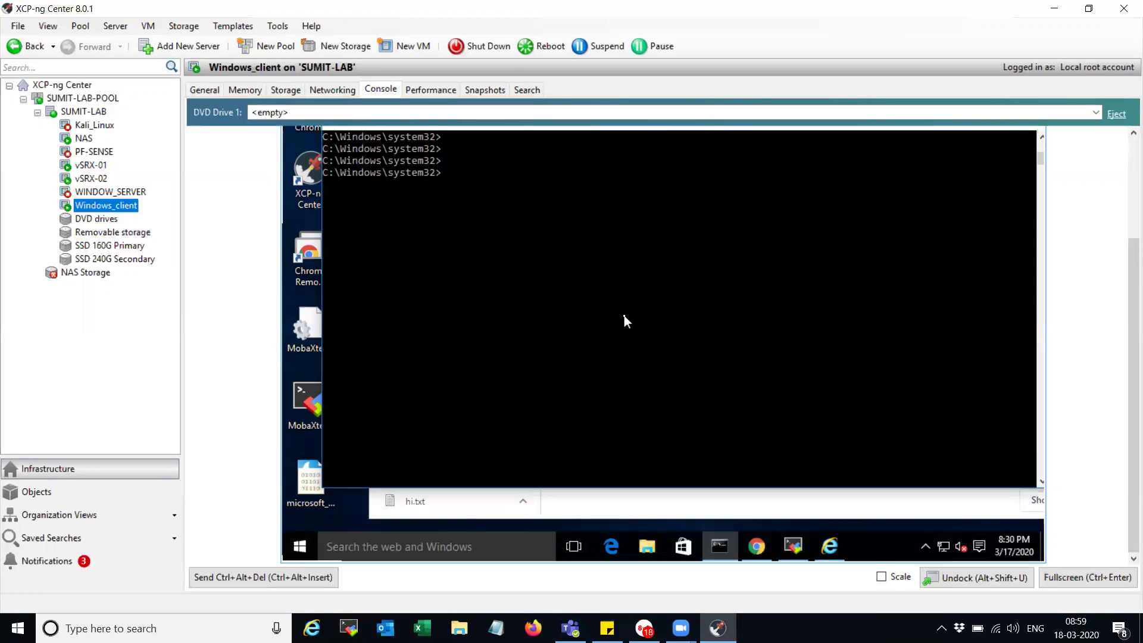
key("Return")
key("Return")
key("Return")
type("ipconfig")
key("Return")
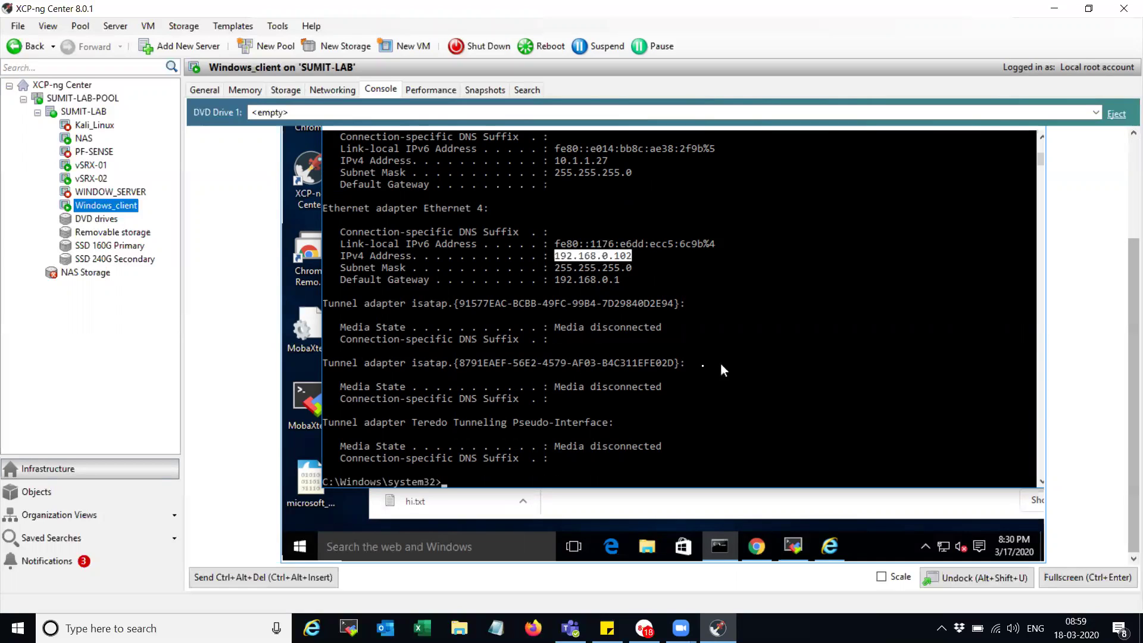
key("Return")
key("Return")
key("Return")
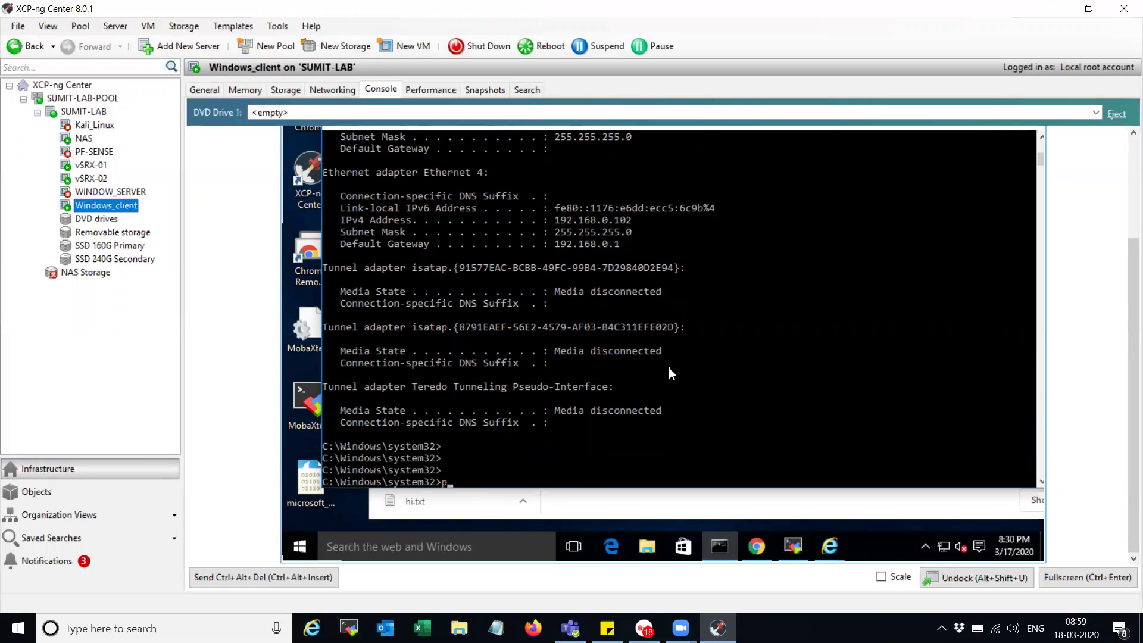
type("ping ")
type("14.140.")
type("4")
Ping 14.140.40.100 and stop it after two replies with 0% loss.
key("BackSpace")
type("0.100")
key("Return")
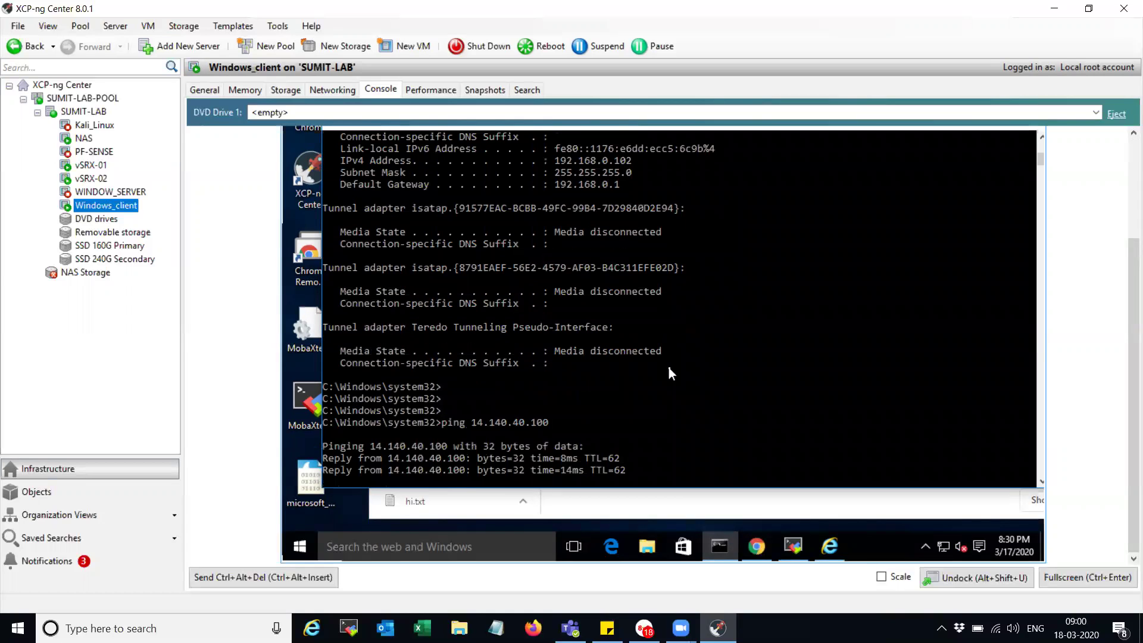
key("ctrl+c")
key("Return")
key("Return")
key("Return")
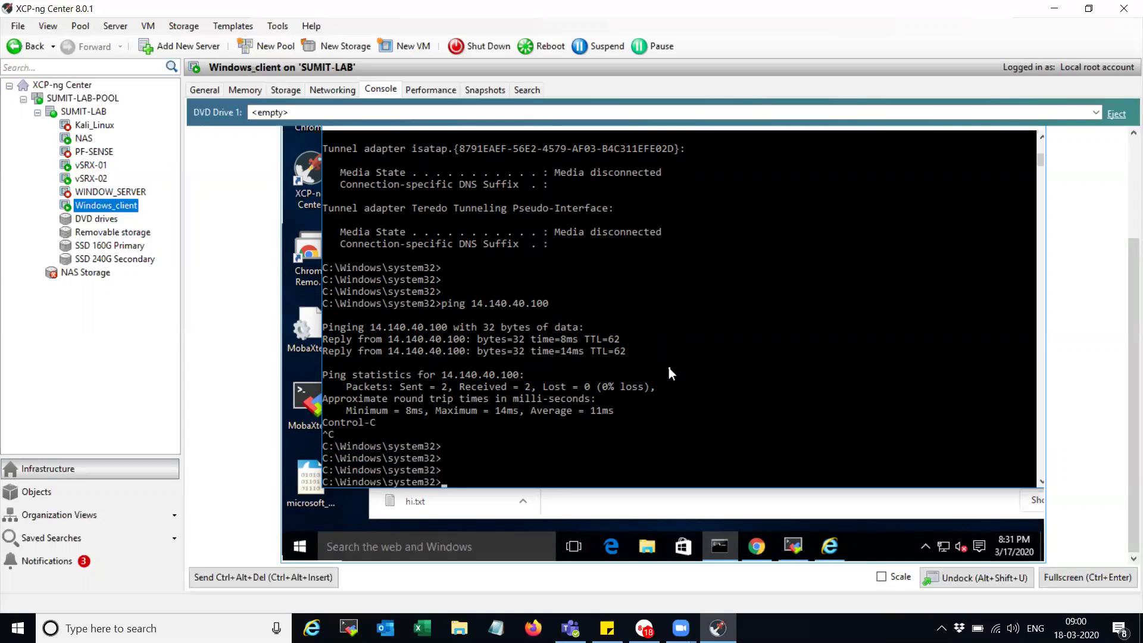
type("tracert")
type(" 14.140.40.1")
type("00")
Run tracert 14.140.40.100, completing in three hops via 192.168.0.200 and 14.140.40.201.
key("Return")
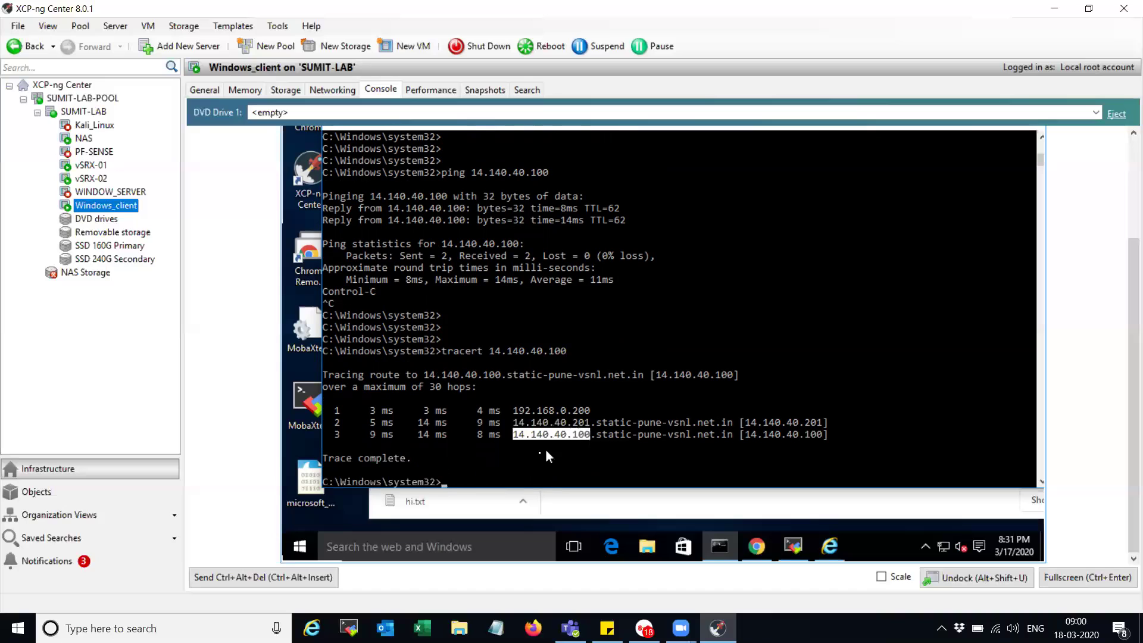
key("Return")
key("Return")
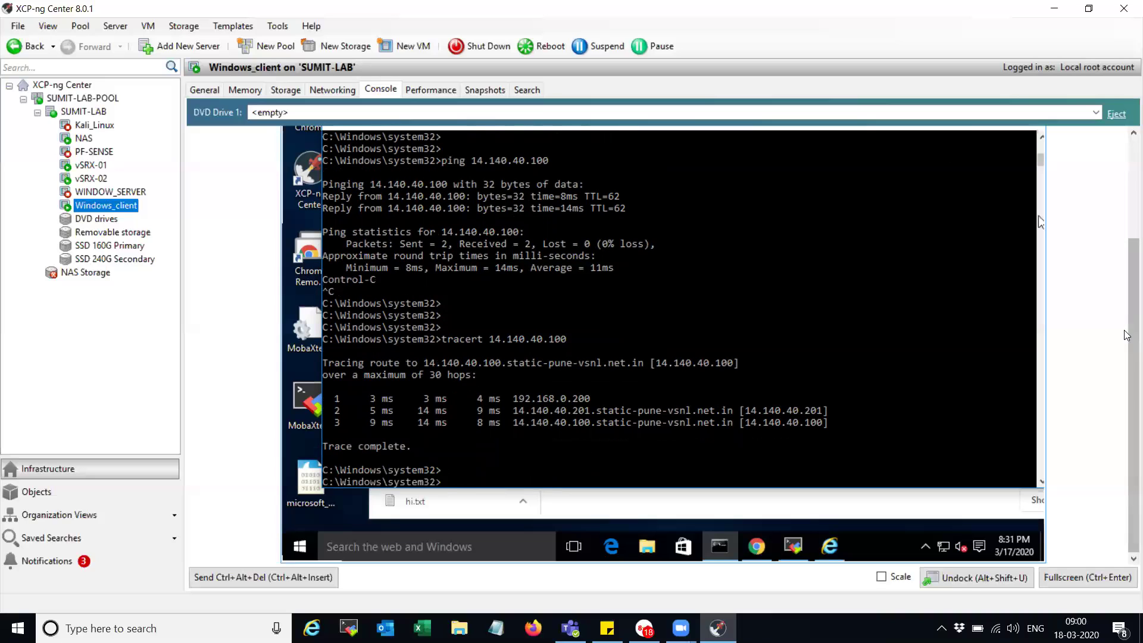
left_click_drag(1131, 375, 1126, 223)
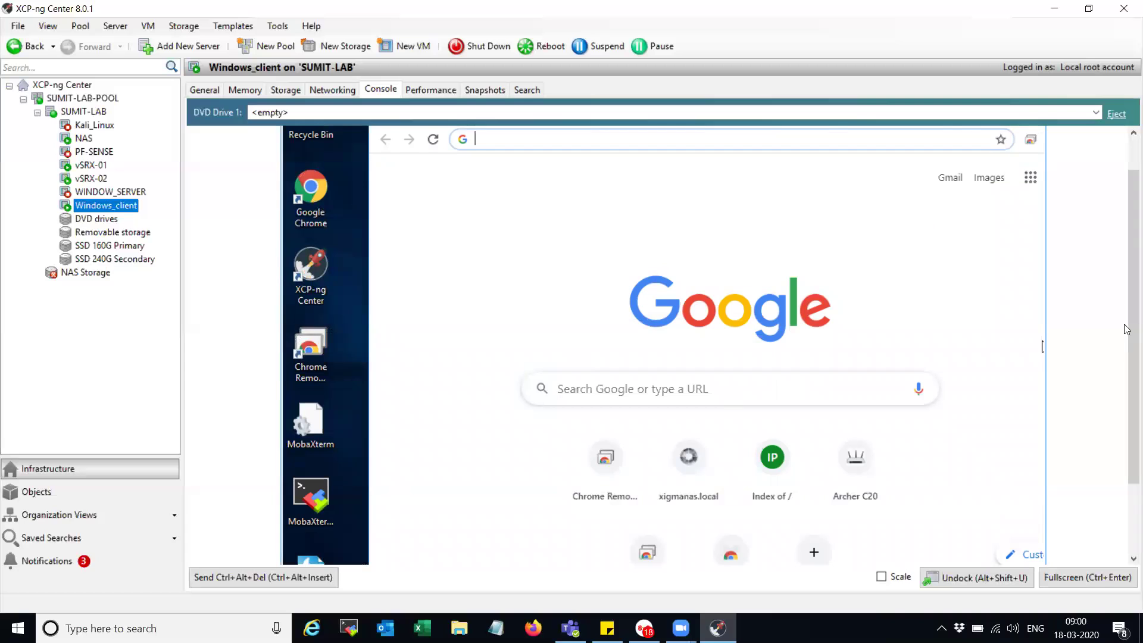
left_click_drag(1132, 326, 1132, 394)
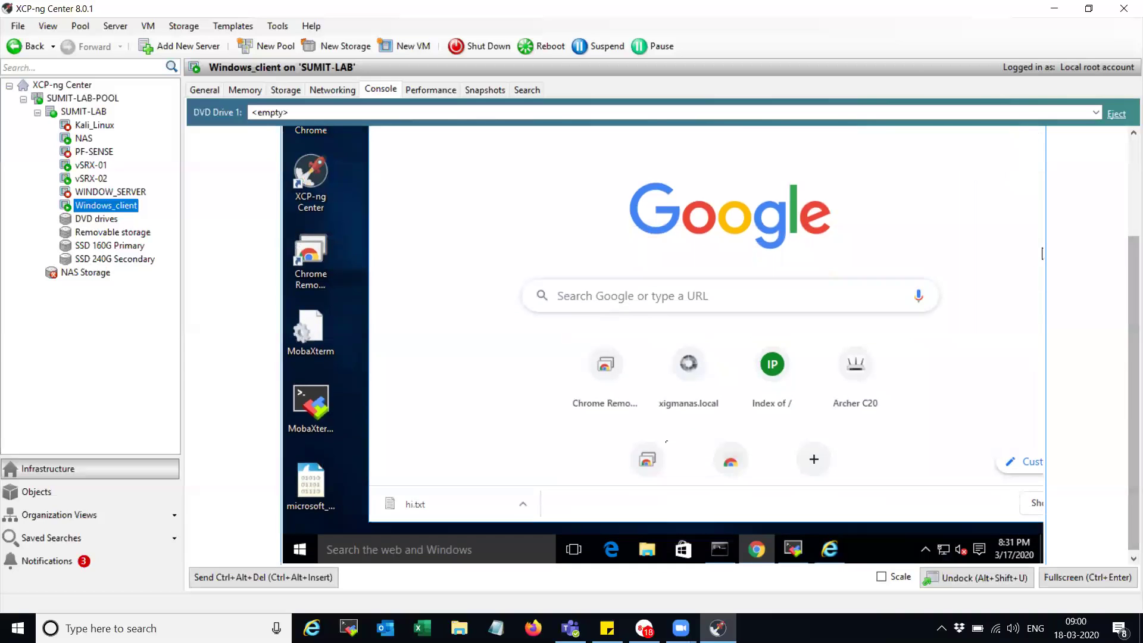
Recall 'run show security alg status' on SRX_02 in MobaXterm, highlight FTP Disabled, then hide the terminal.
left_click(793, 549)
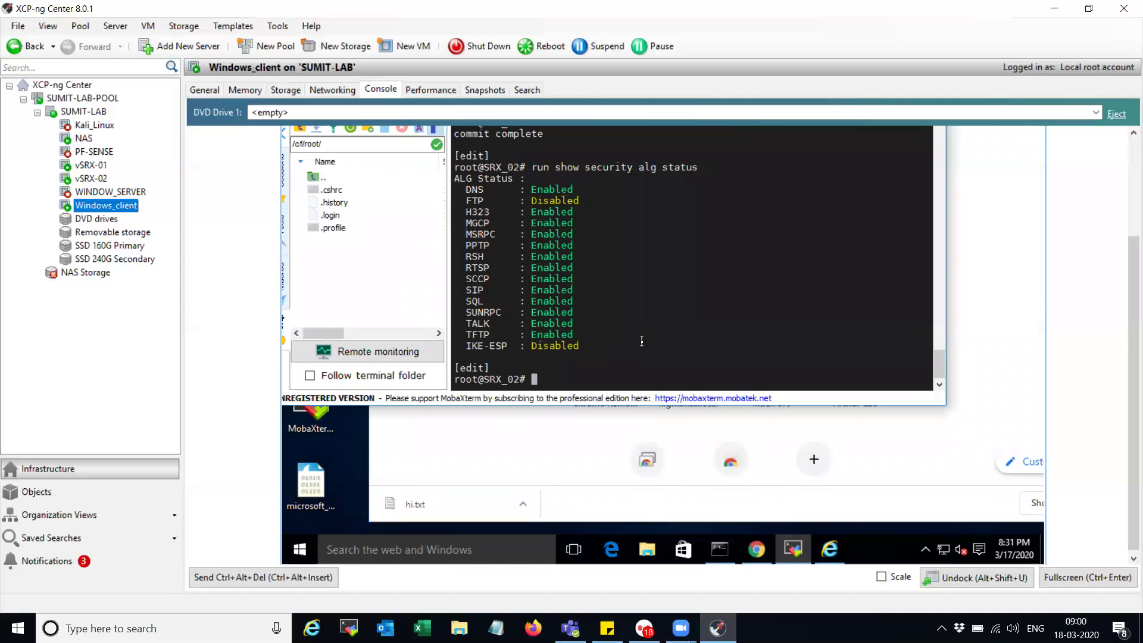
key("Return")
key("Return")
key("Up")
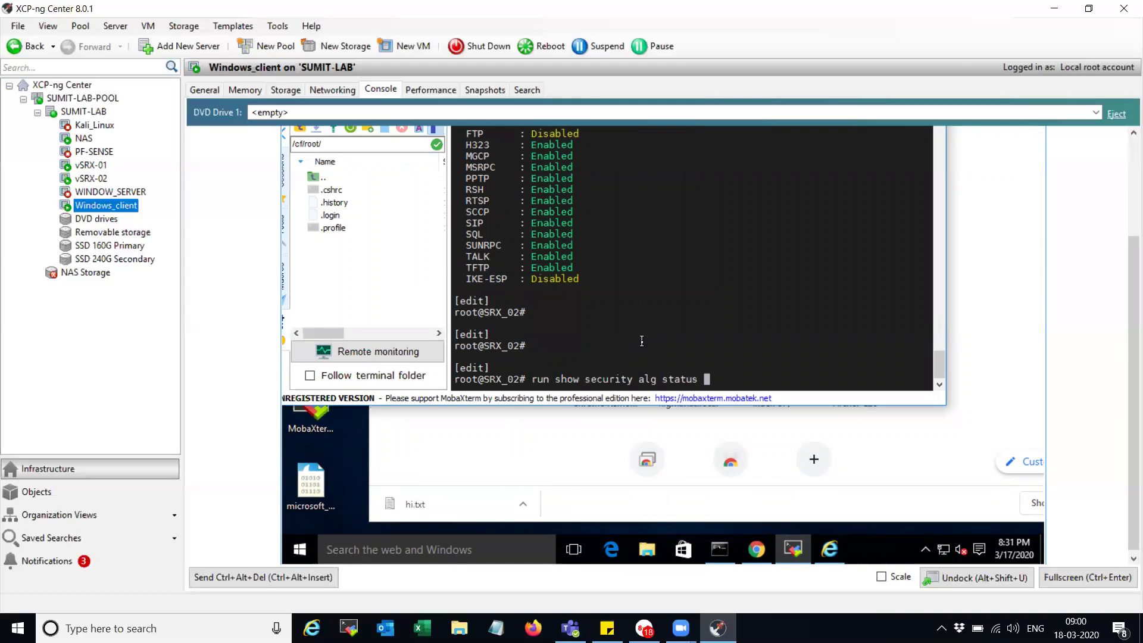
key("Return")
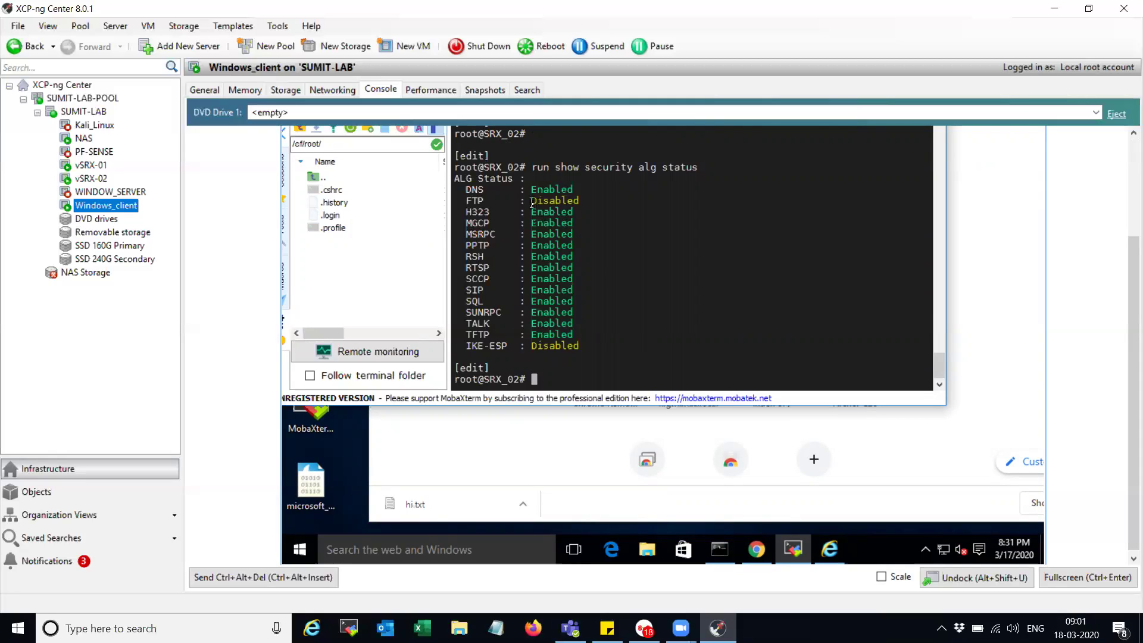
left_click_drag(531, 201, 580, 202)
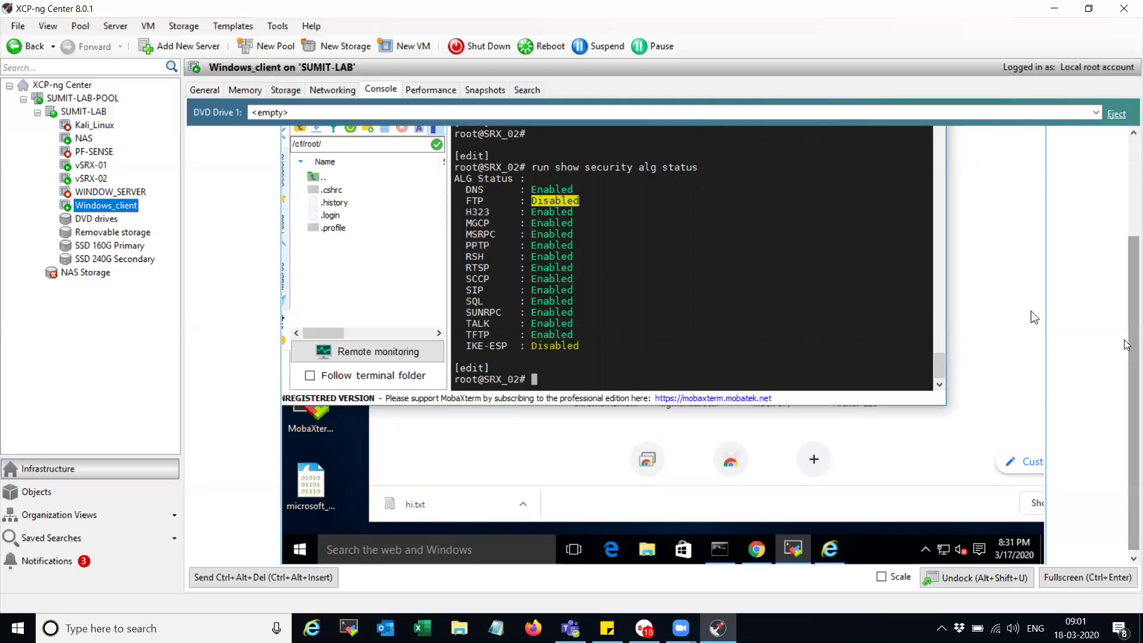
scroll(1126, 339, "up", 1)
scroll(1125, 316, "up", 3)
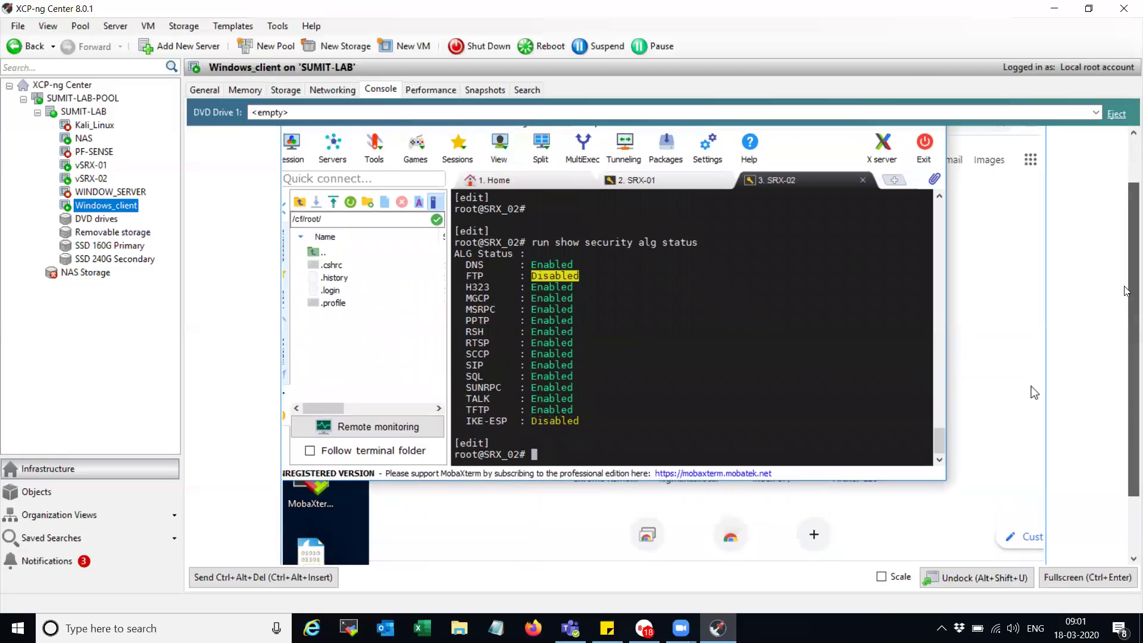
scroll(1031, 386, "up", 2)
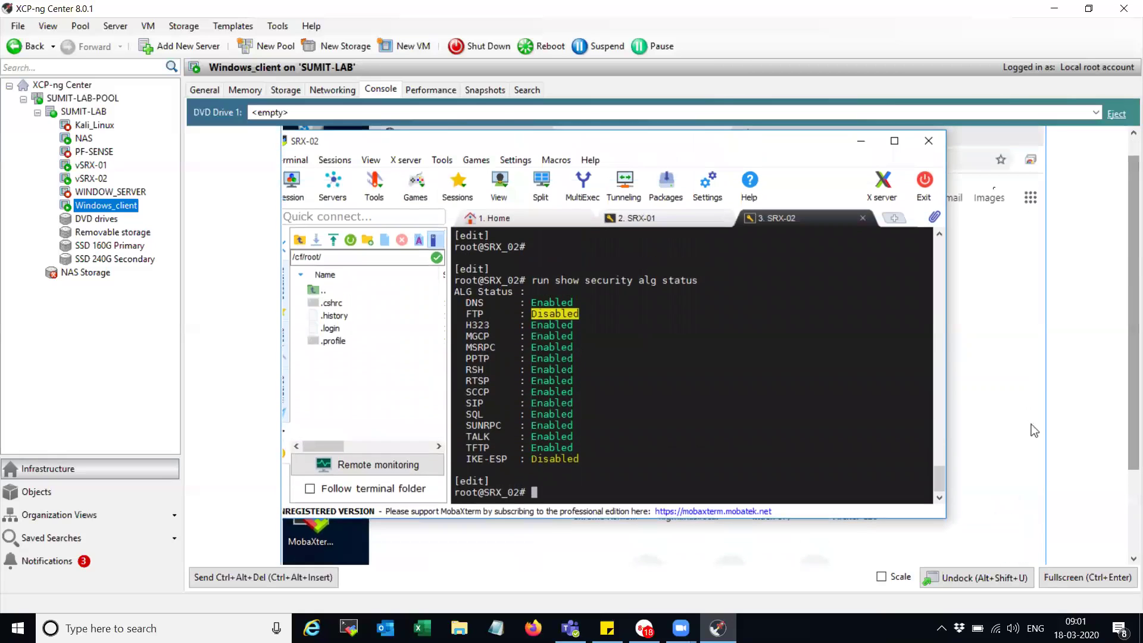
left_click(860, 141)
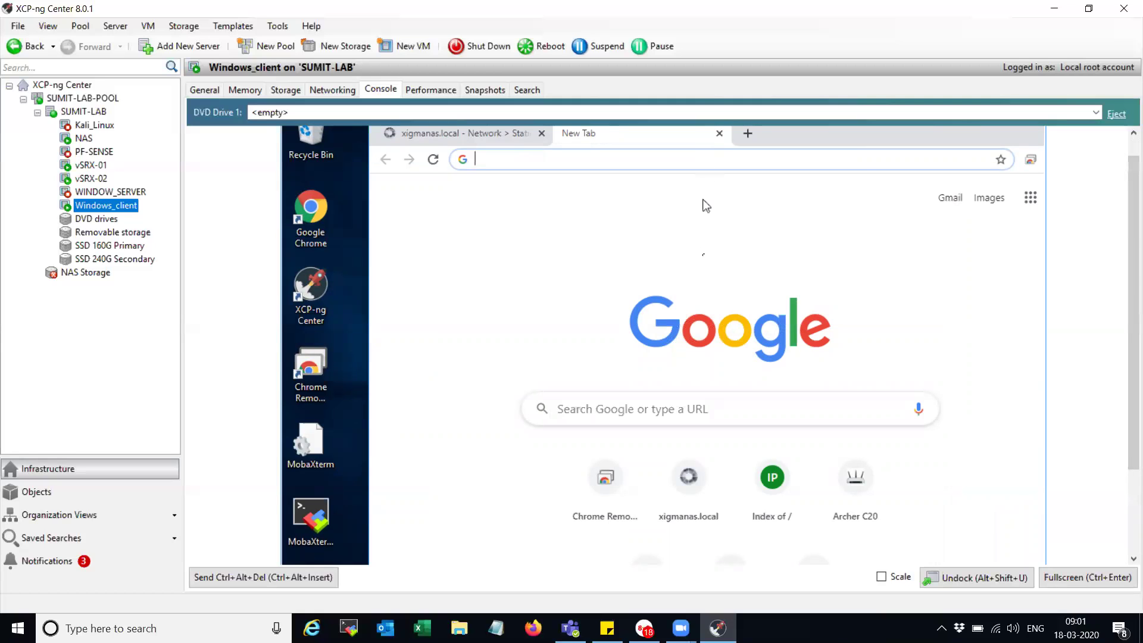
scroll(1086, 393, "down", 3)
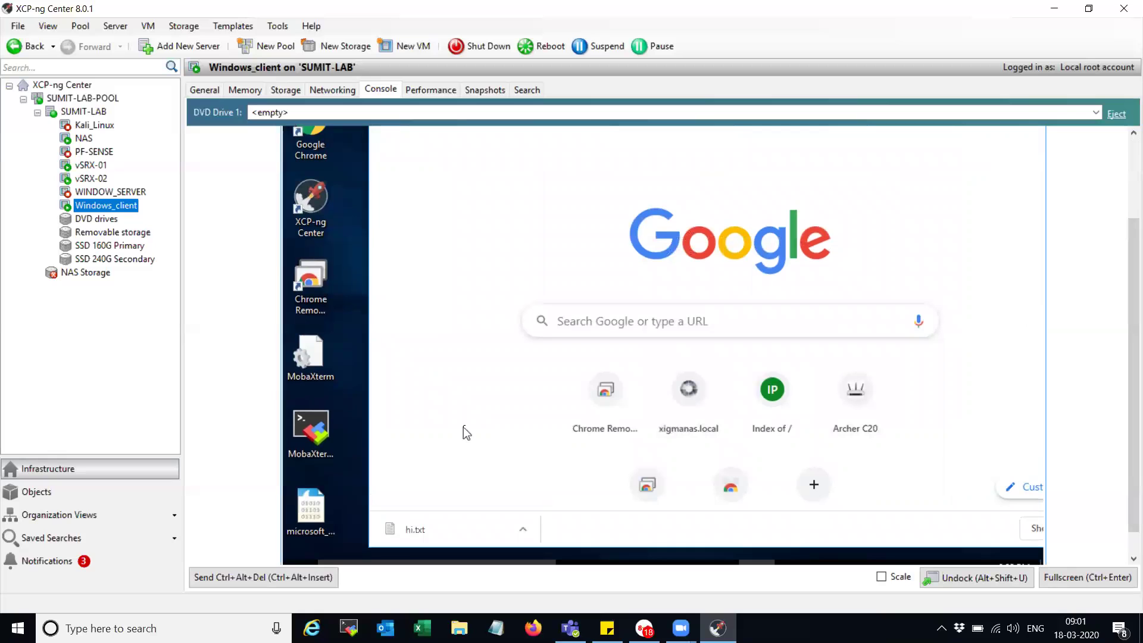
Launch Wireshark on Ethernet 4 and apply the display filter ip.addr==14.140.40.100.
key("super")
type("wire")
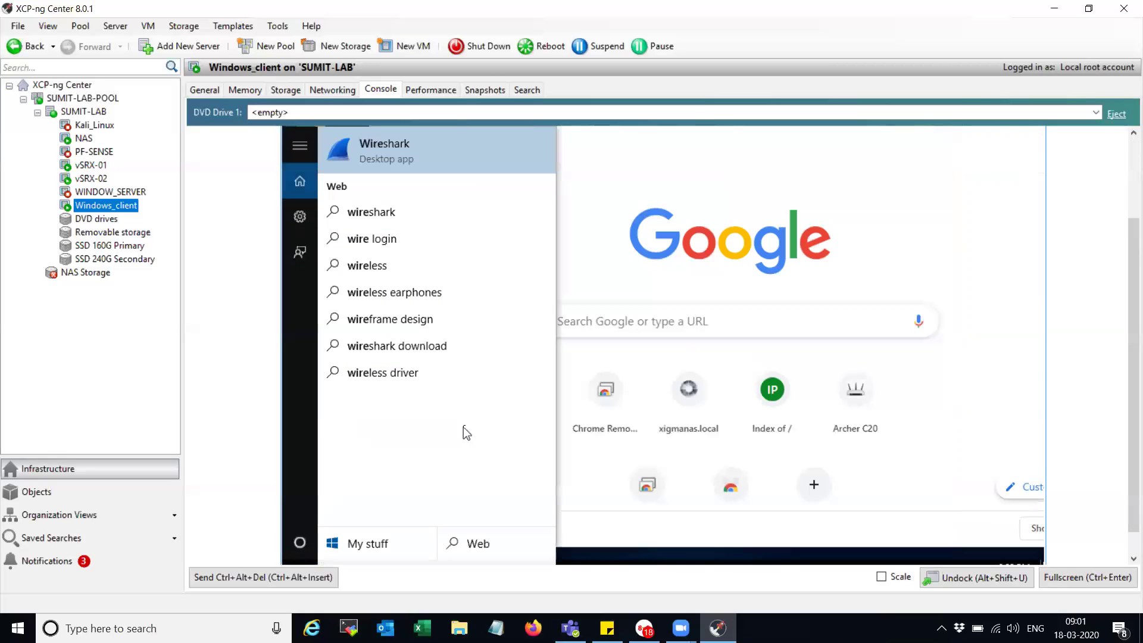
left_click(442, 150)
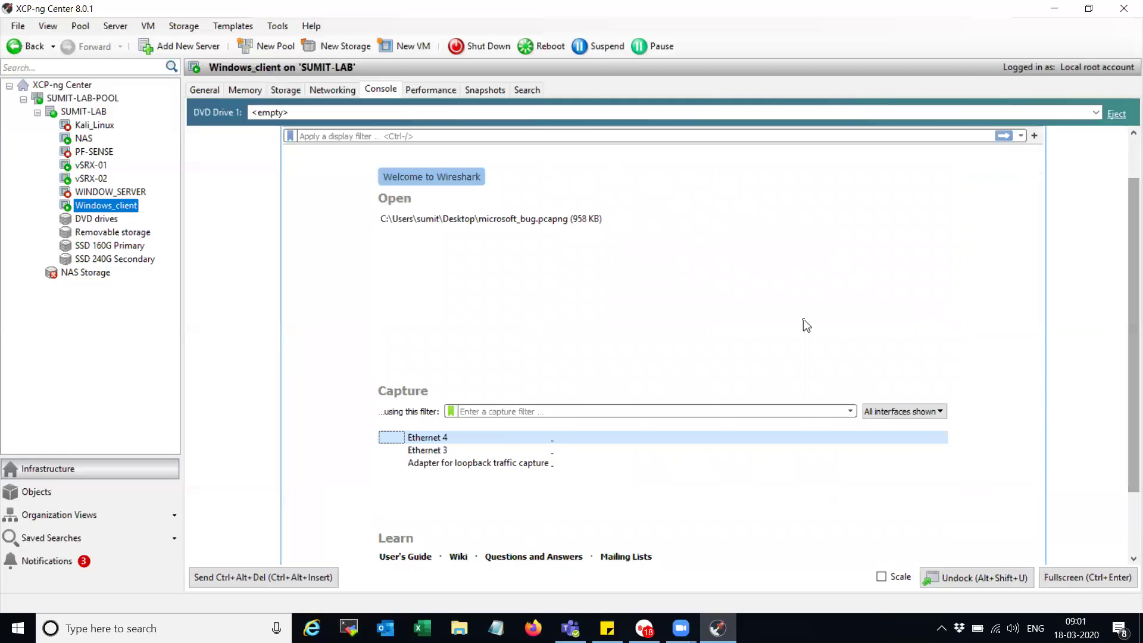
double_click(503, 436)
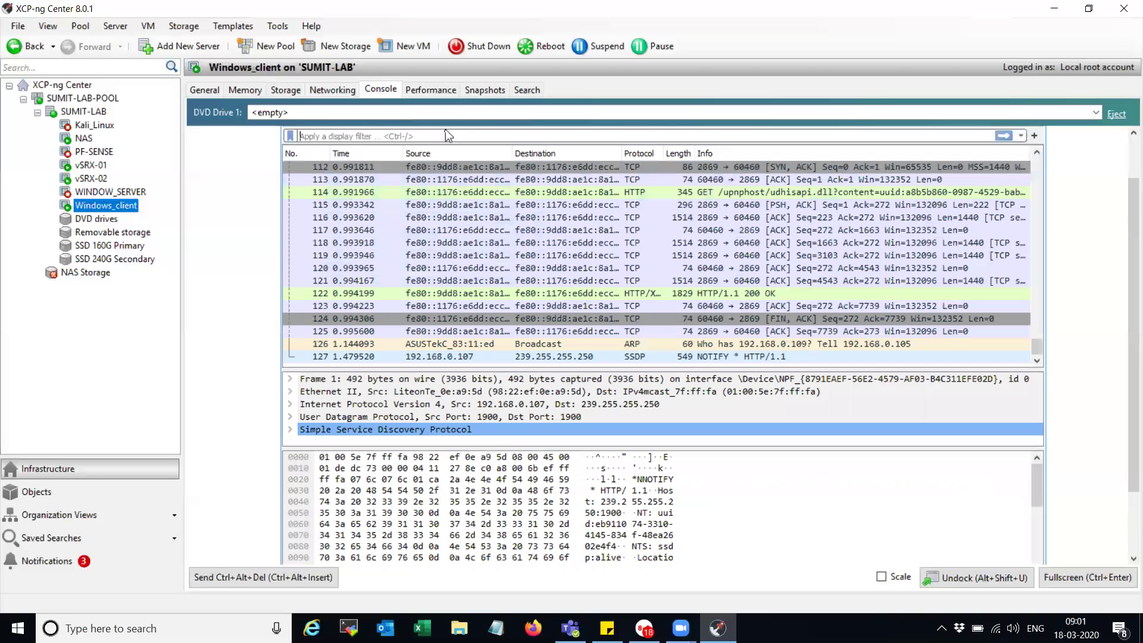
type("io")
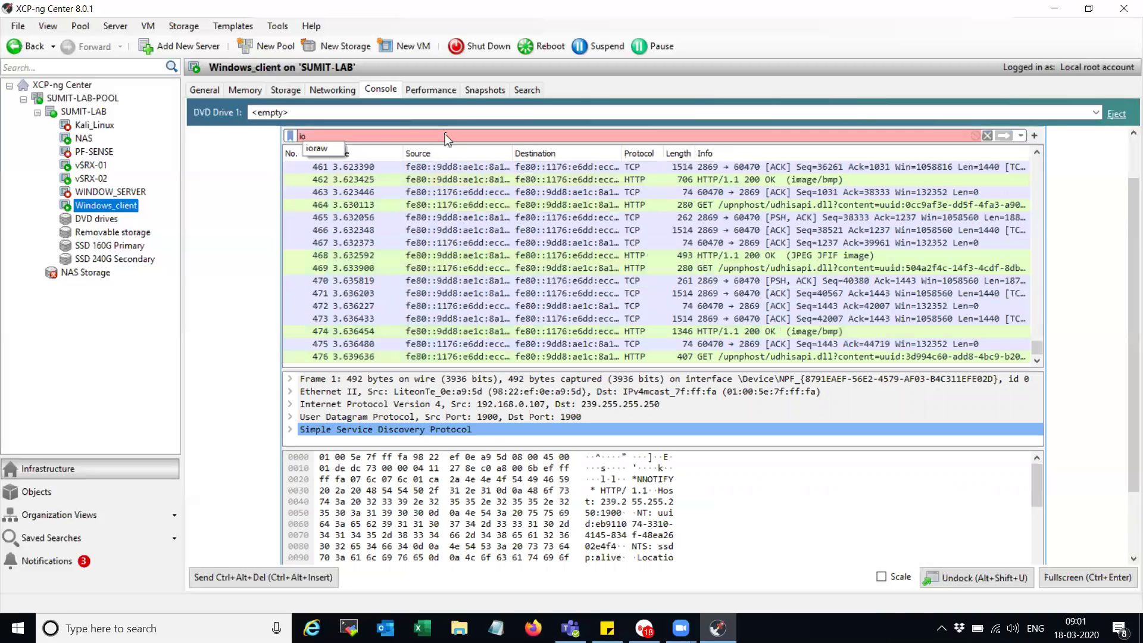
key("BackSpace")
type("p")
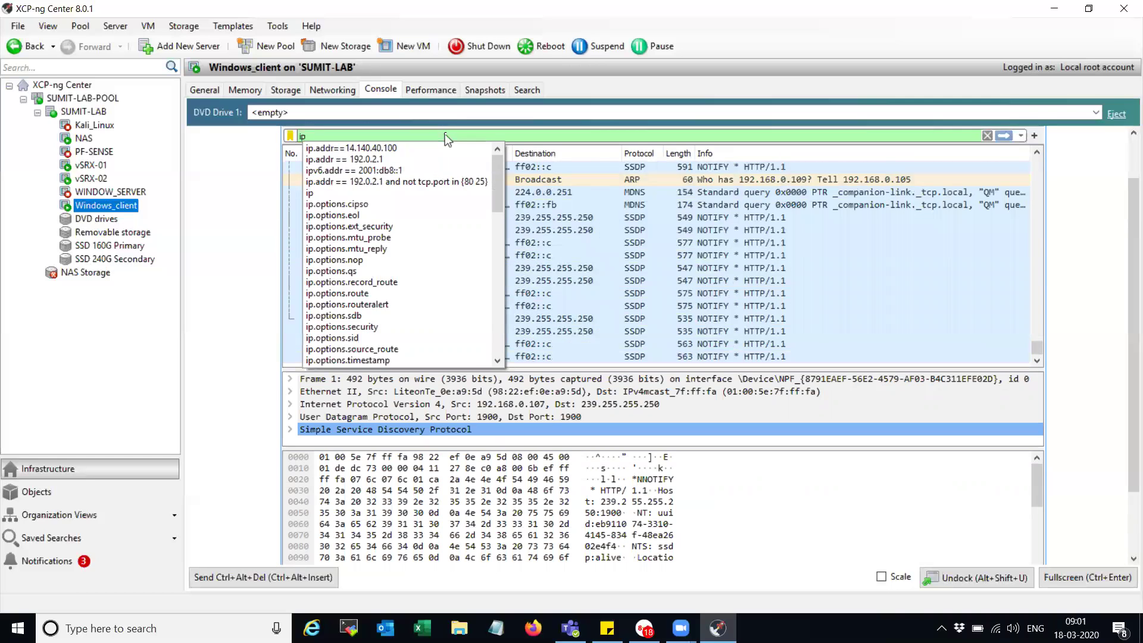
type(".addr")
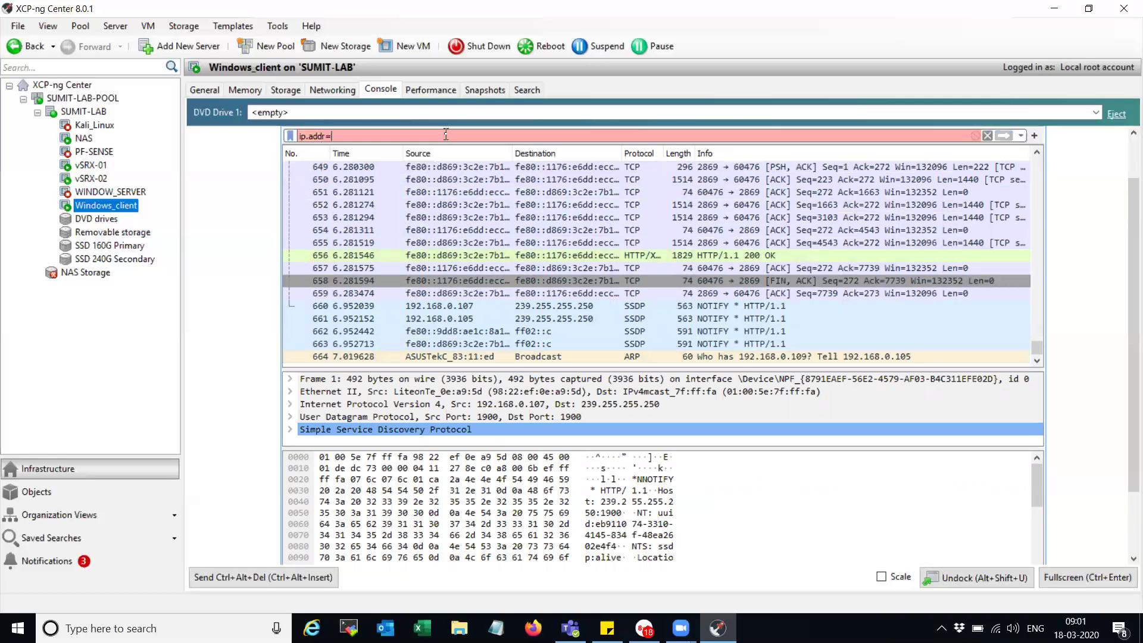
type("==14.140.")
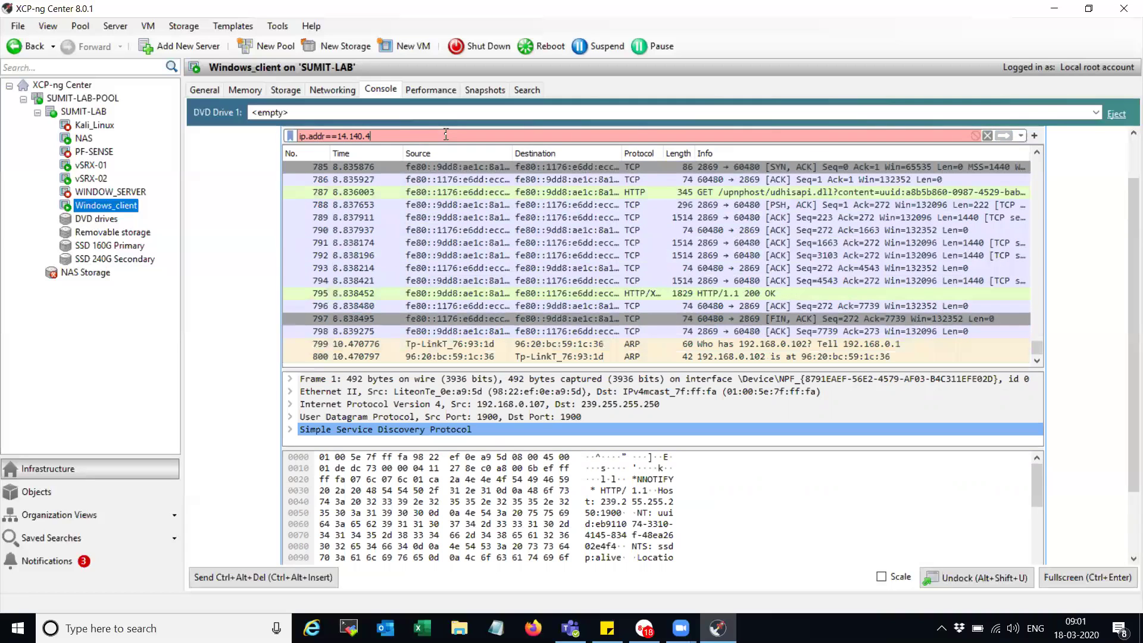
type("40.100")
key("Return")
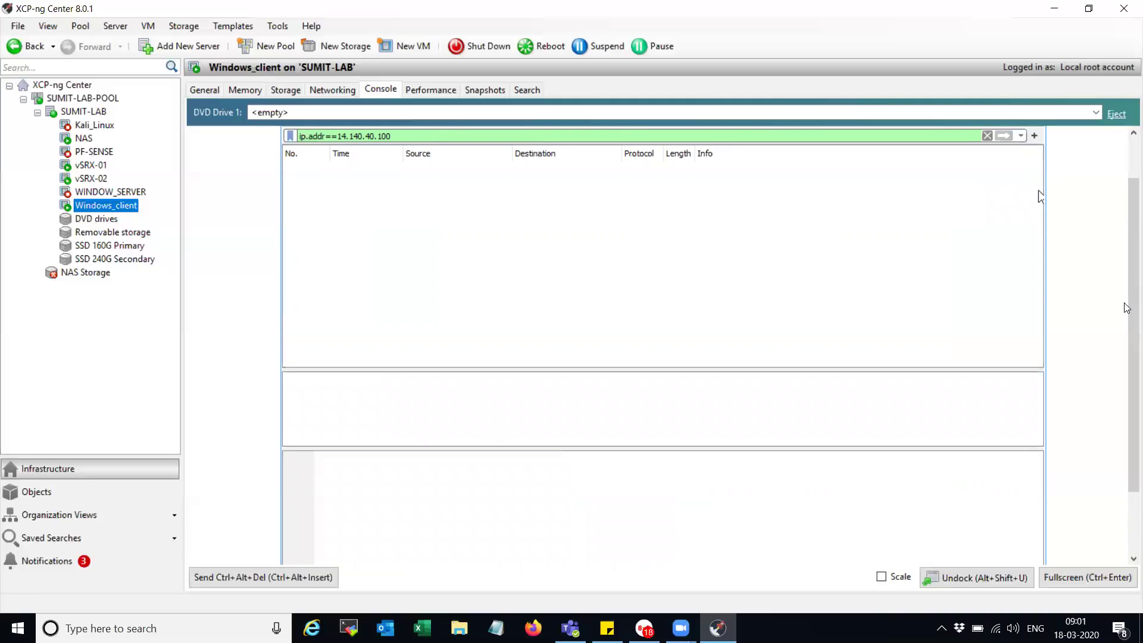
left_click_drag(1128, 308, 1127, 394)
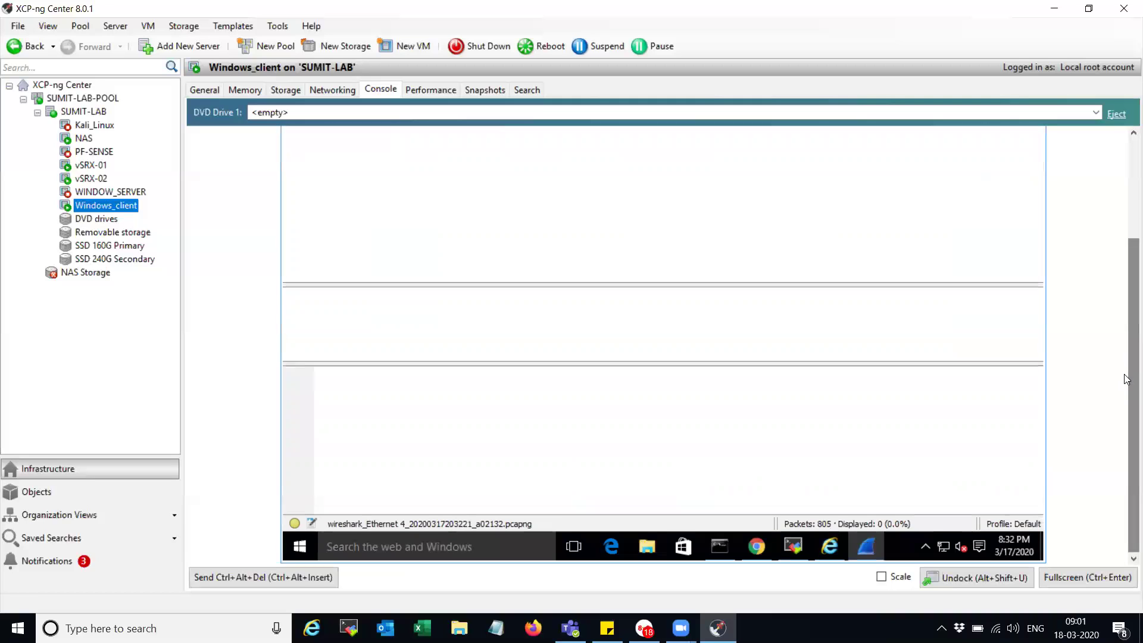
Bring back the failed FTP page and confirm via About that the browser is Internet Explorer 11.
left_click(830, 546)
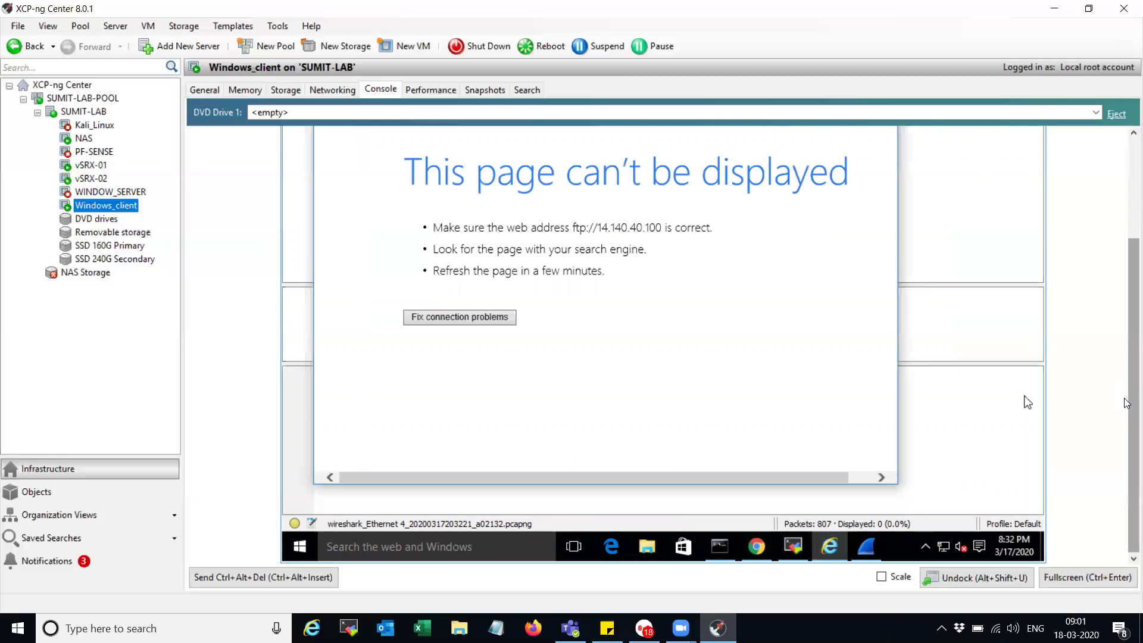
left_click_drag(1127, 393, 1126, 295)
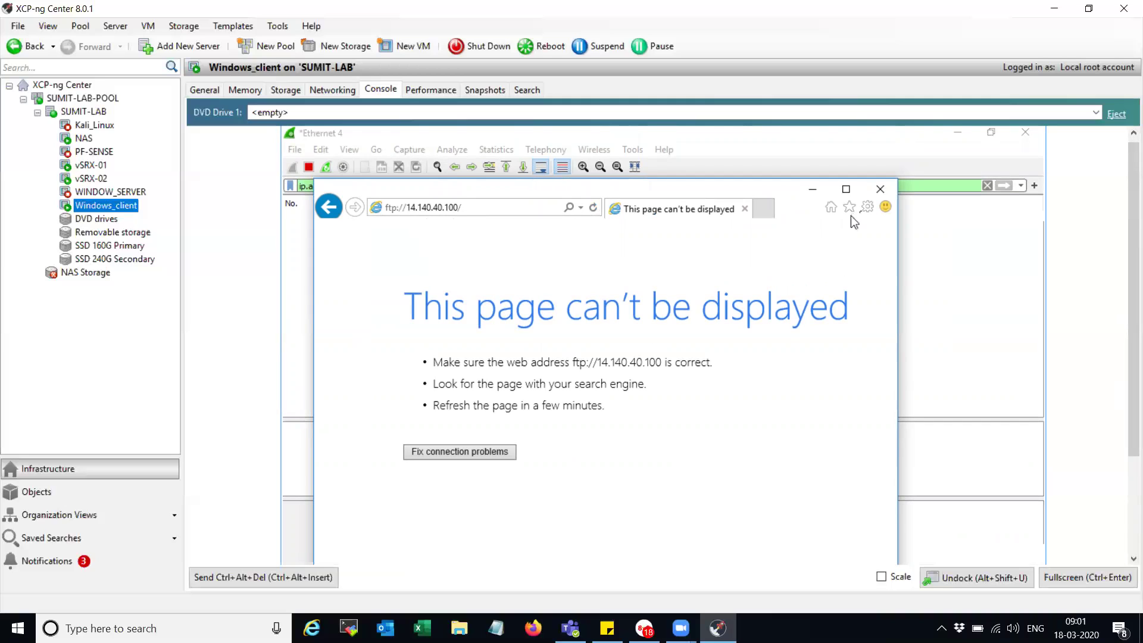
left_click(867, 207)
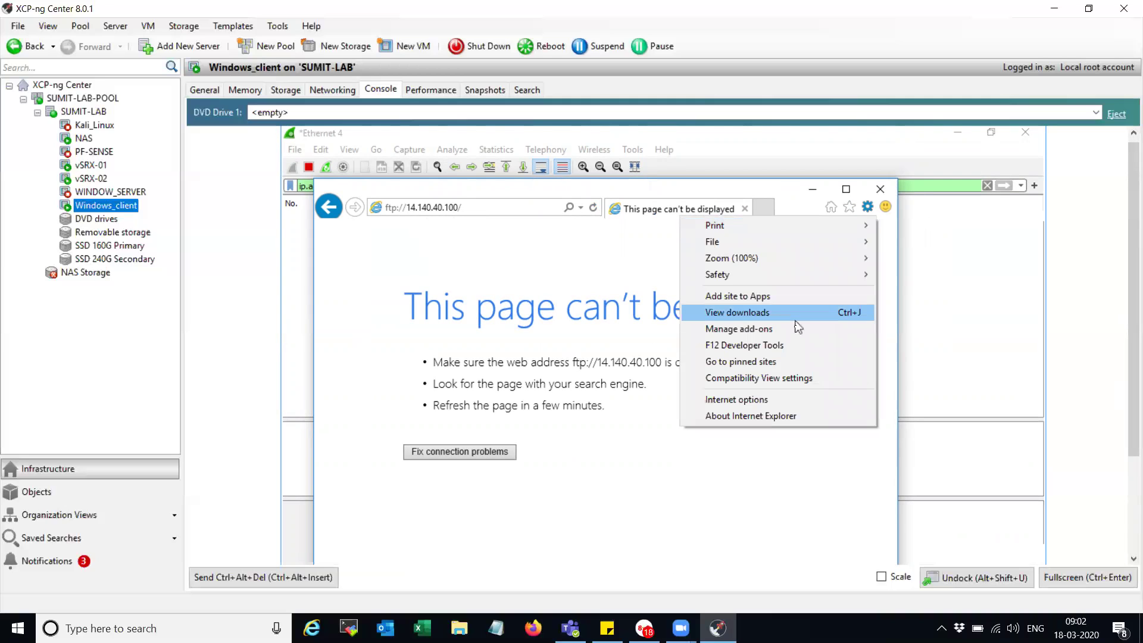
left_click(762, 416)
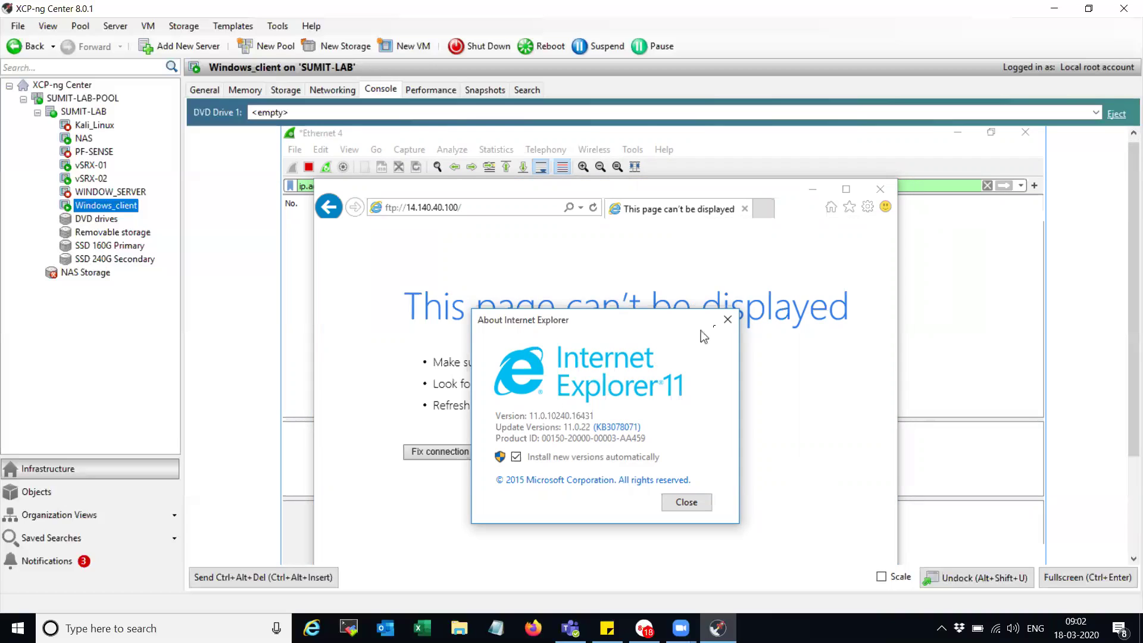
left_click(727, 322)
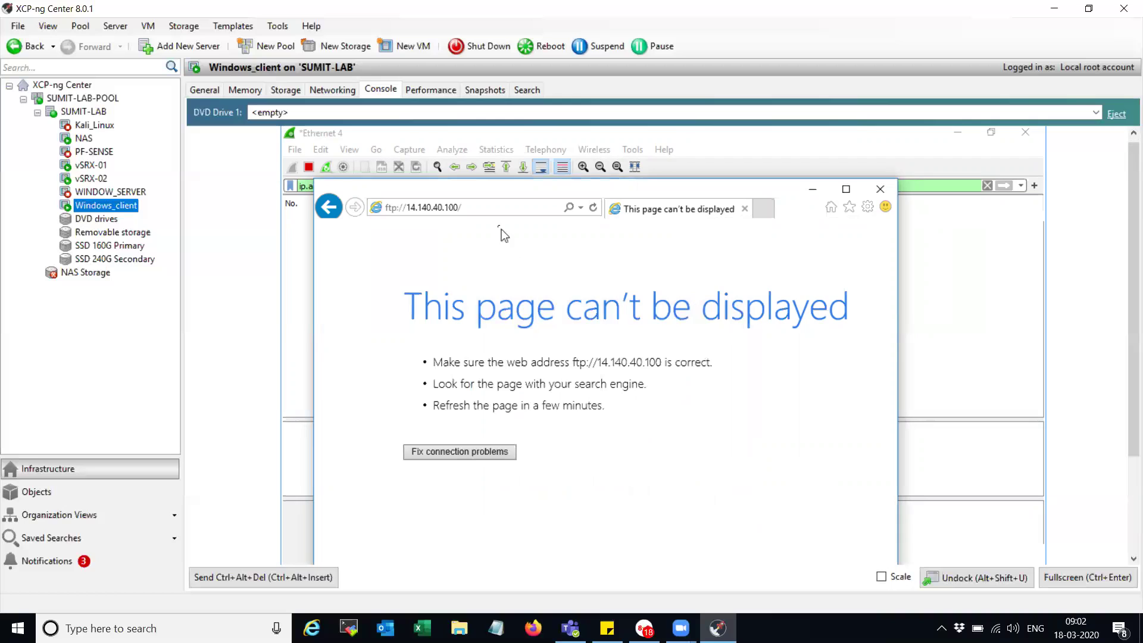
Retry ftp://14.140.40.100 in IE, then inspect the captured SYN, SYN-ACK and ACK handshake packets.
left_click(494, 212)
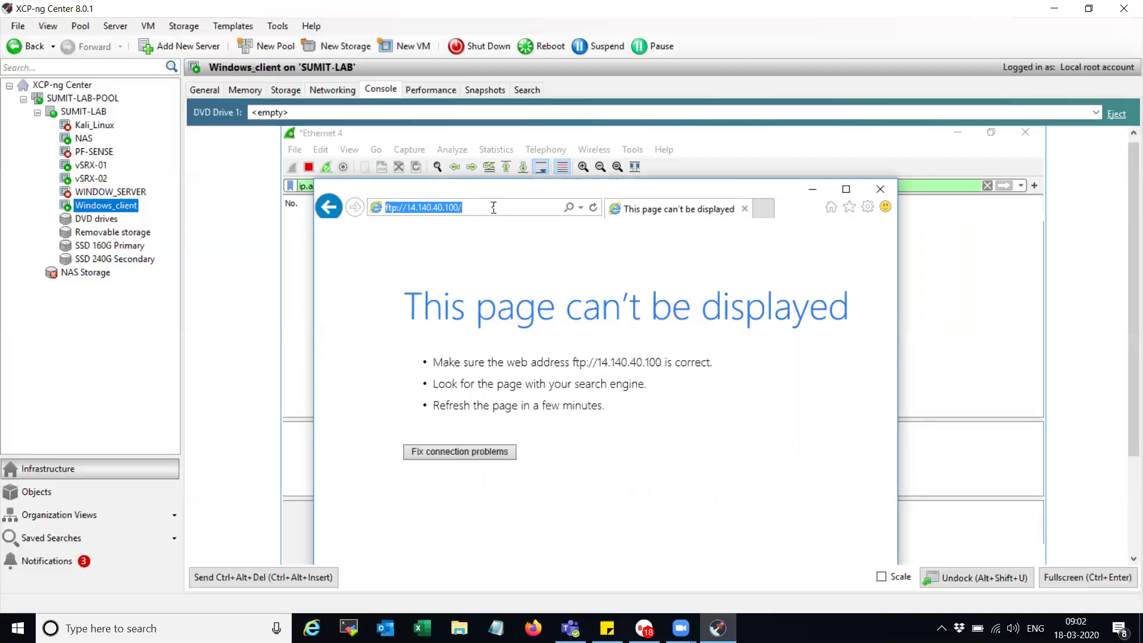
key("Return")
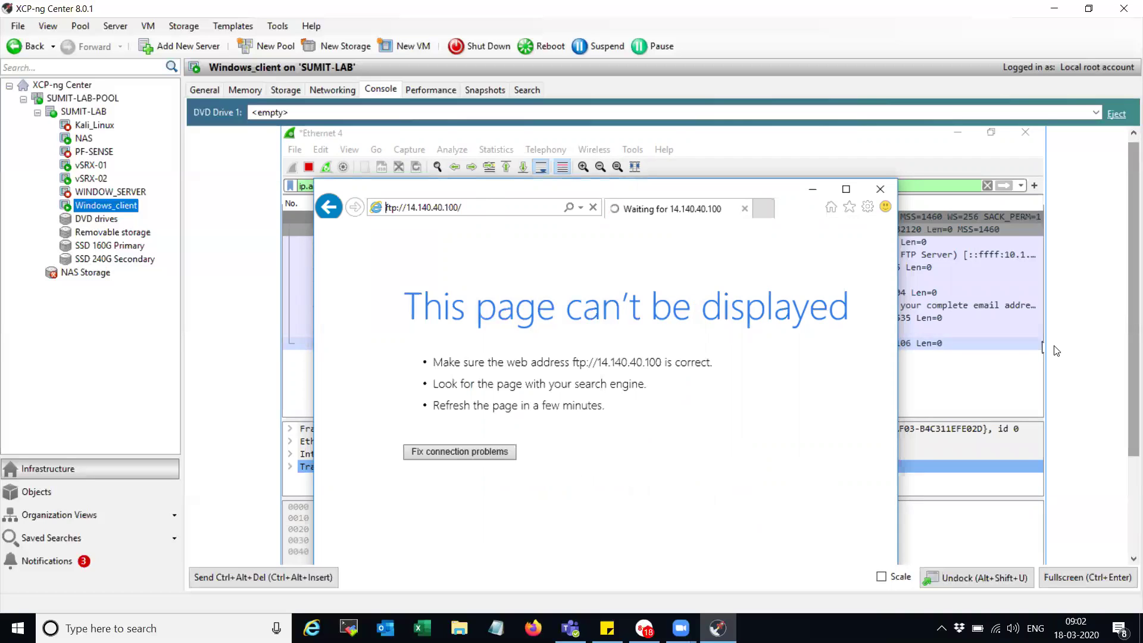
left_click(1018, 357)
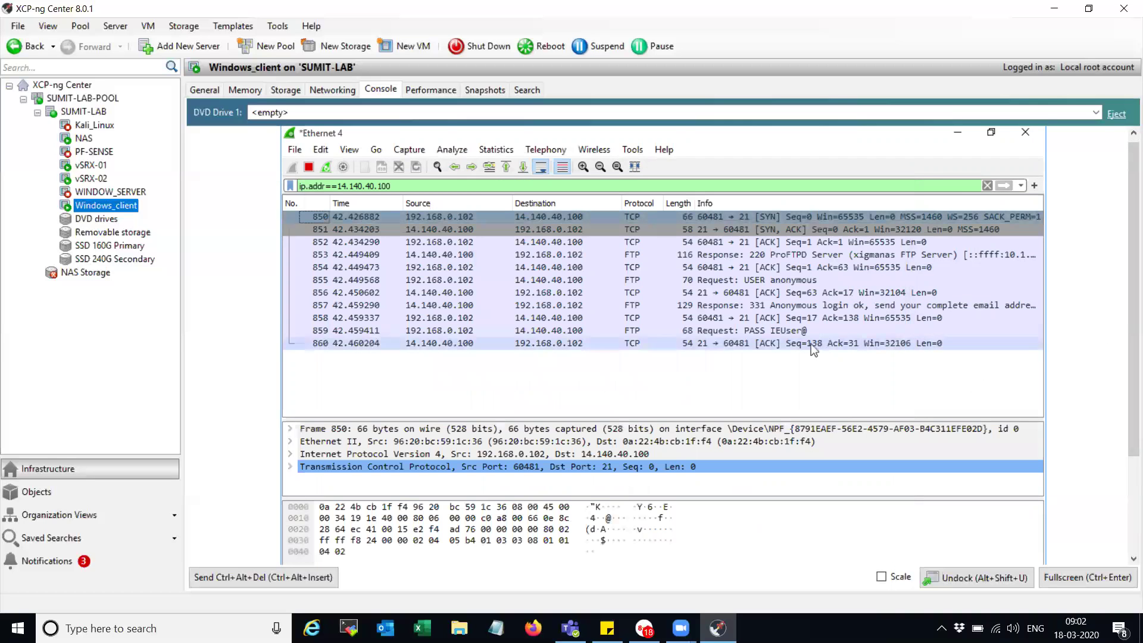
left_click(763, 217)
left_click(776, 229)
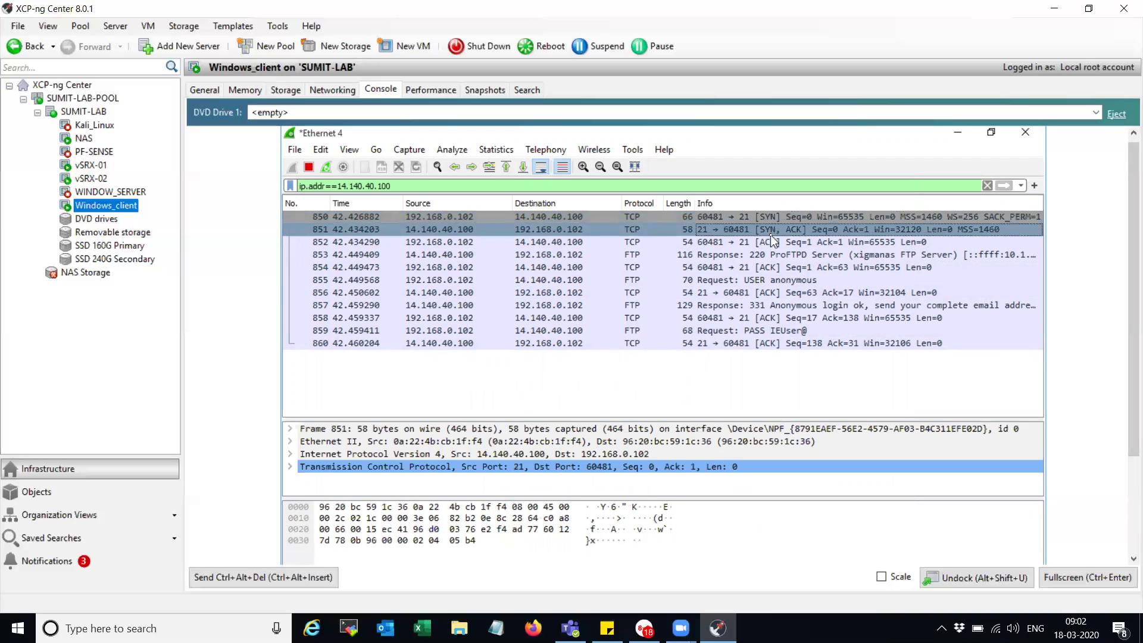
left_click(757, 243)
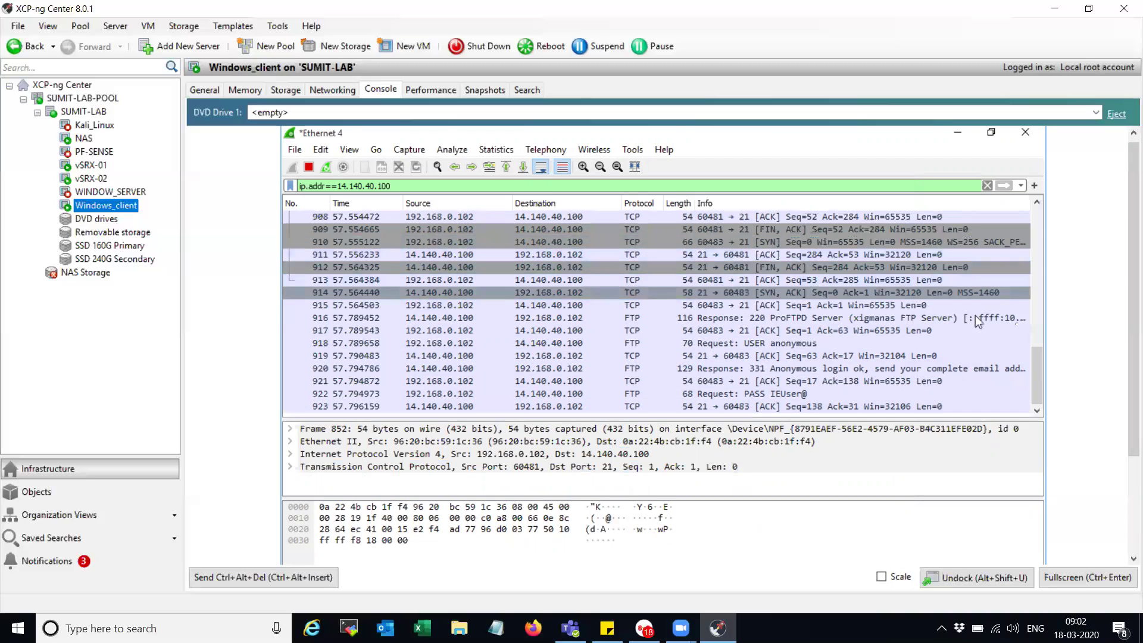
Scroll to and inspect the client's PASV request and the first 227 Entering Passive Mode reply.
left_click(1037, 204)
left_click(1037, 204)
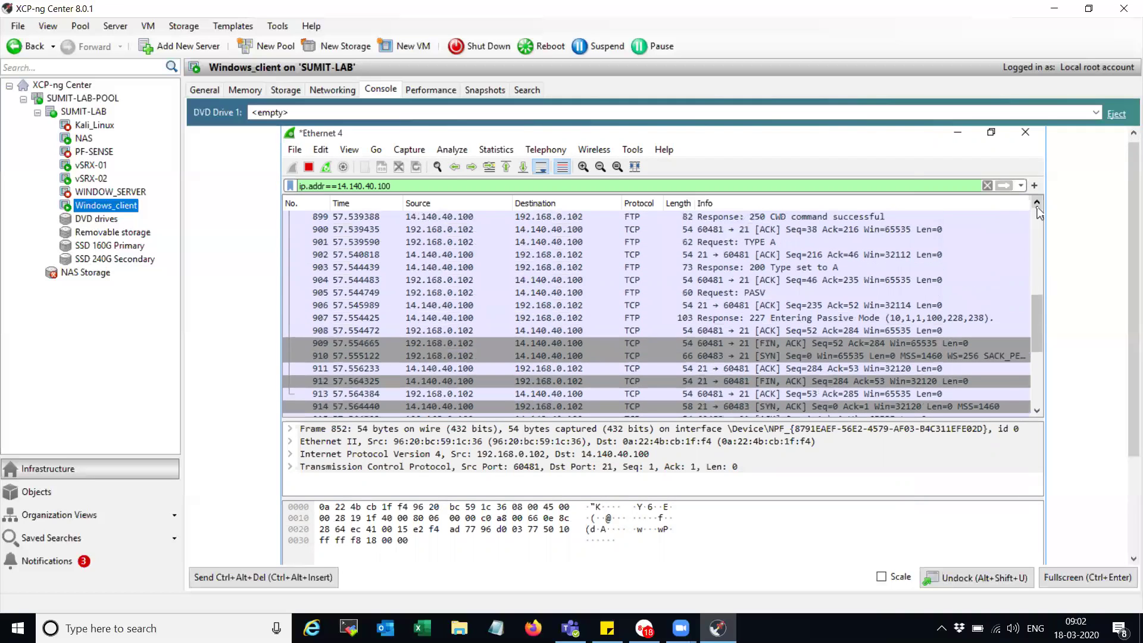
left_click(1037, 204)
left_click(1036, 204)
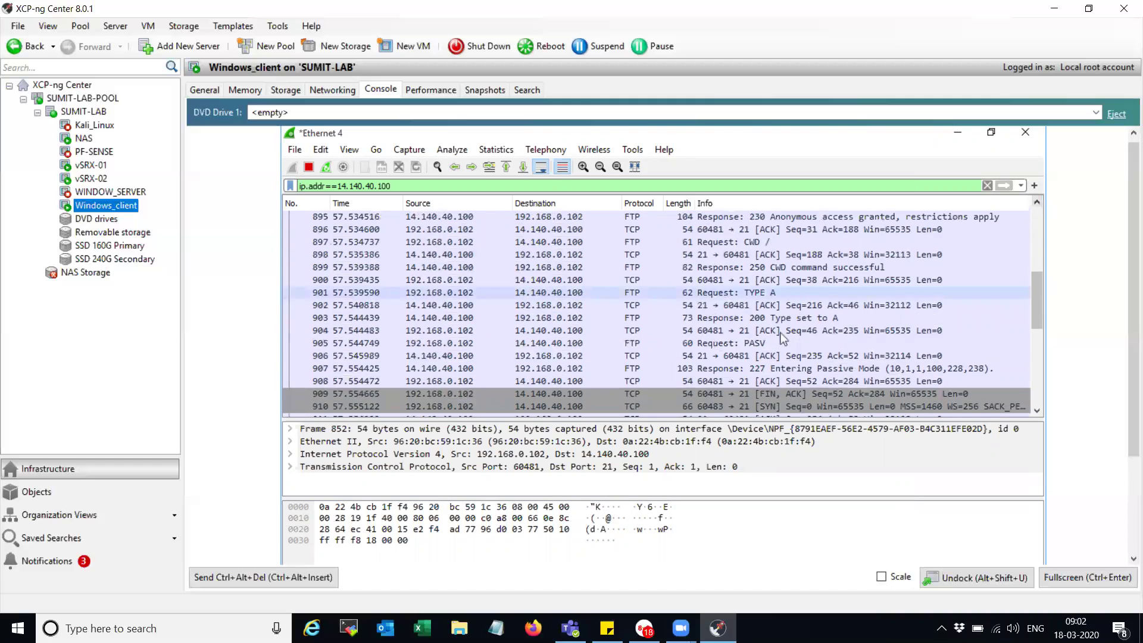
left_click(720, 345)
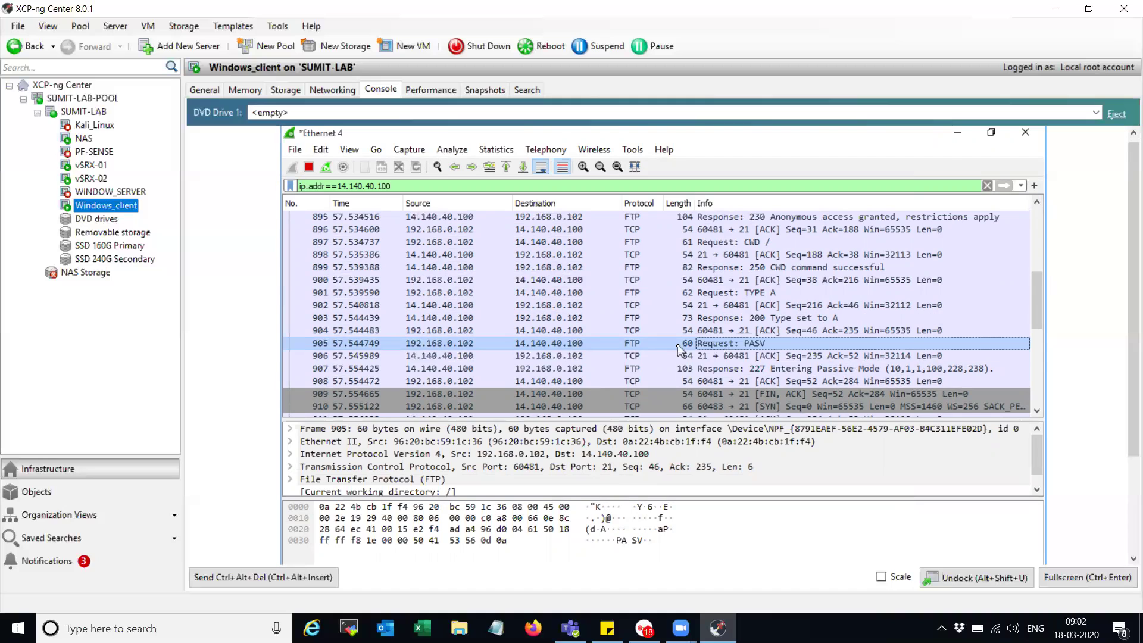
left_click(711, 368)
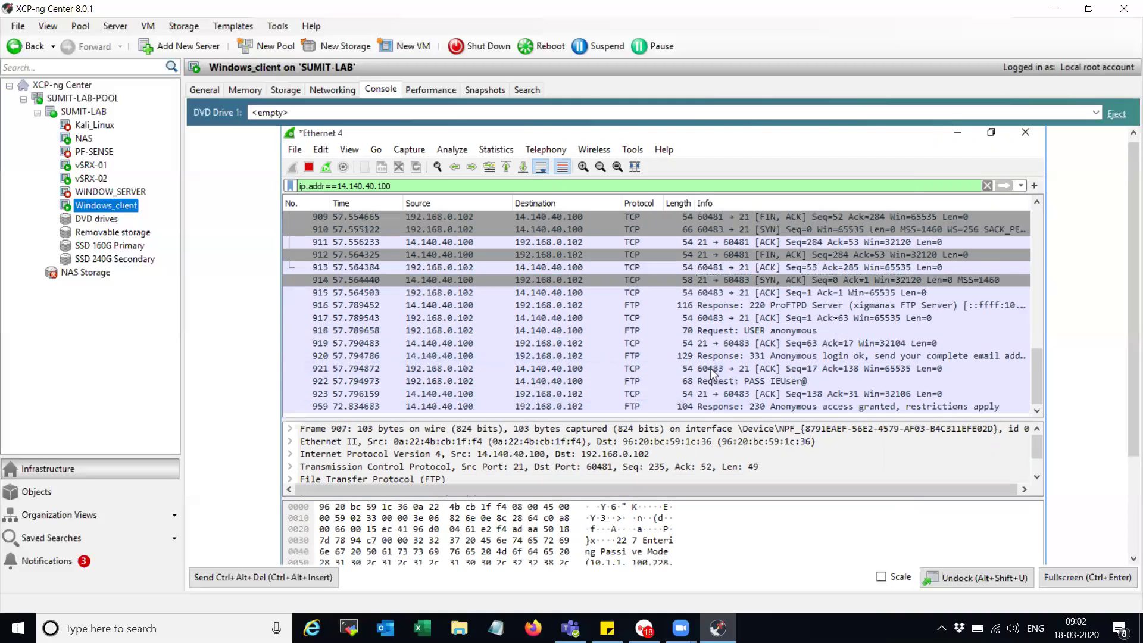
scroll(710, 368, "down", 5)
Select the second 227 Entering Passive Mode reply (row 971) and enlarge the packet details area.
left_click(1037, 203)
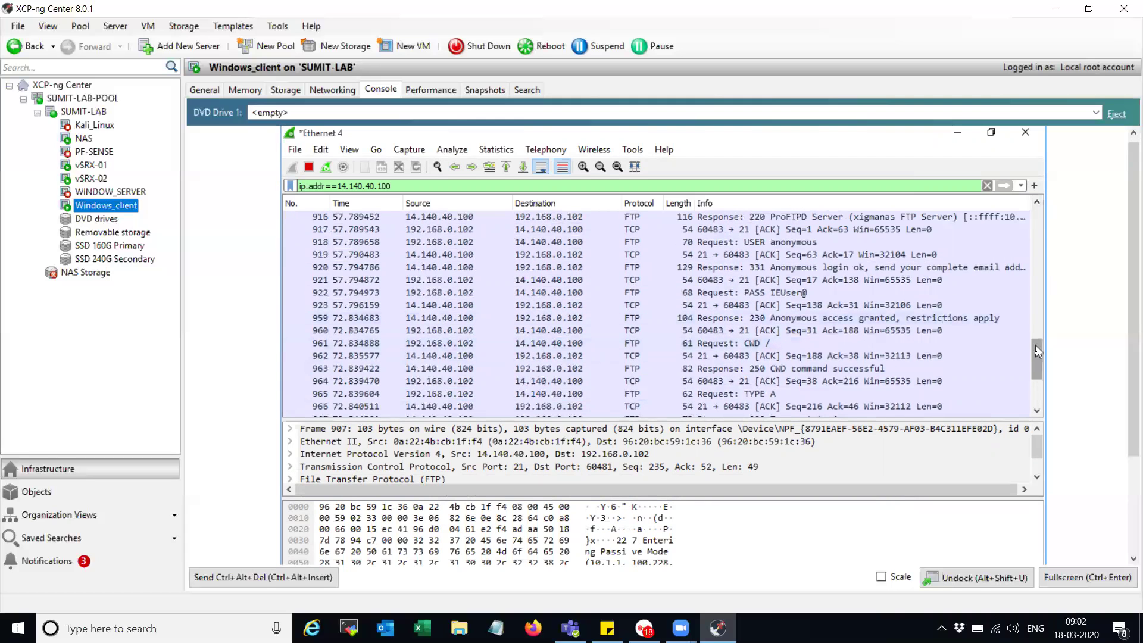
left_click_drag(1036, 356, 1038, 384)
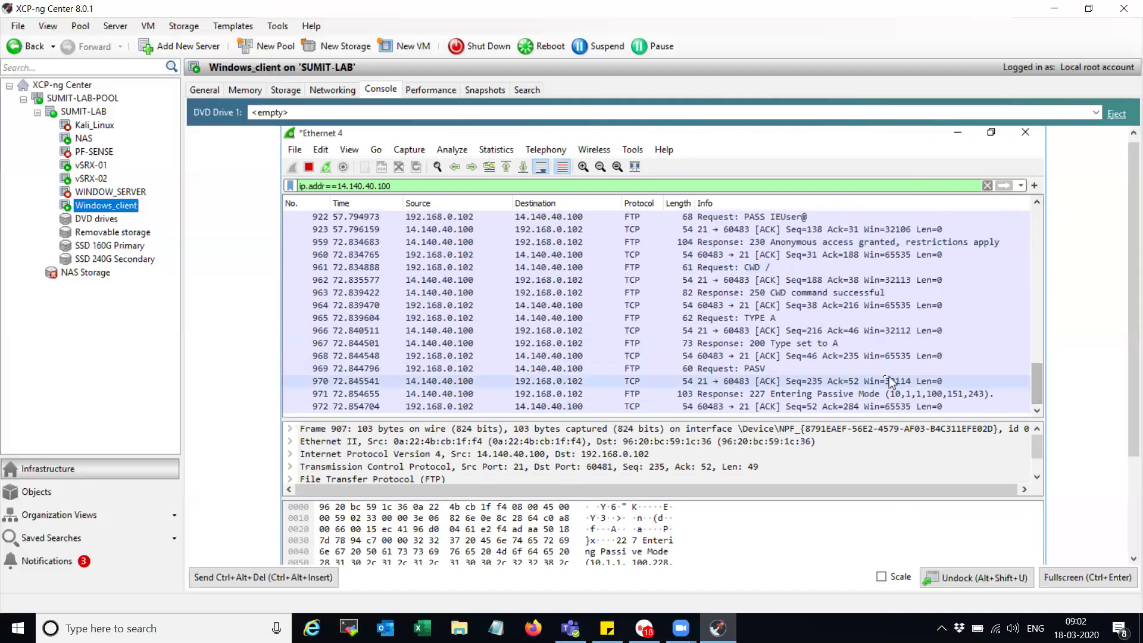
left_click(864, 394)
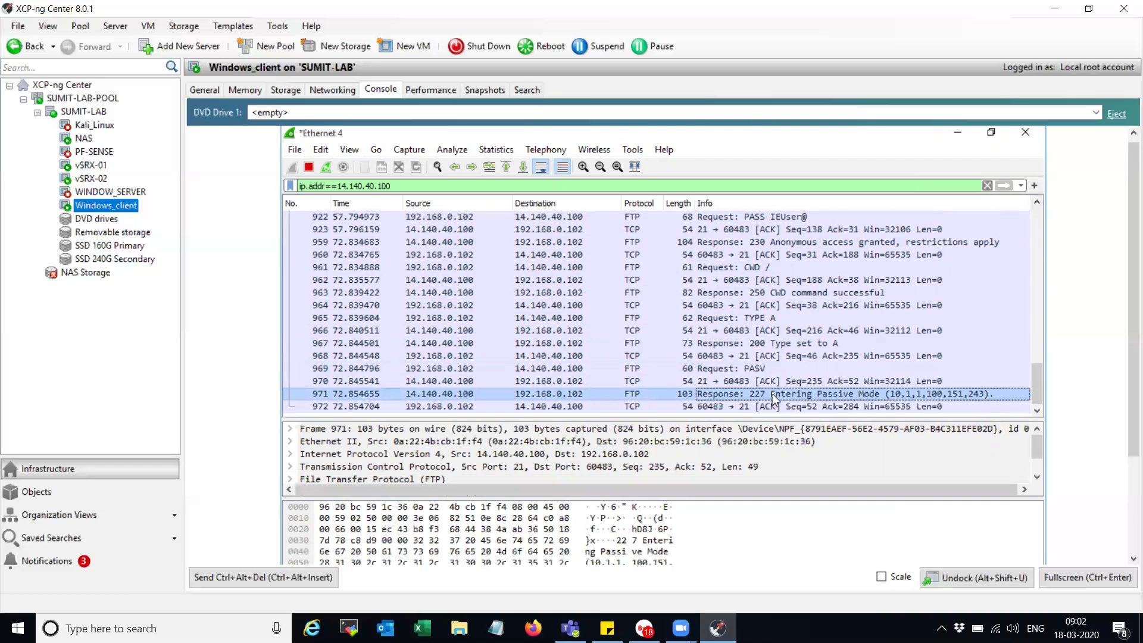
left_click_drag(732, 415, 732, 390)
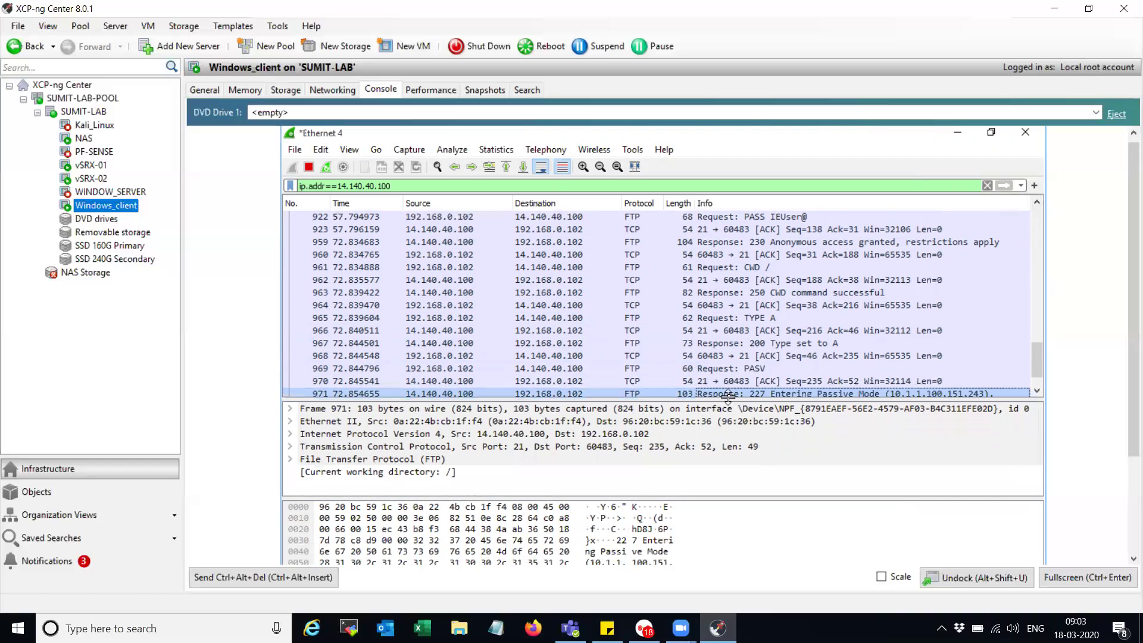
left_click(1035, 386)
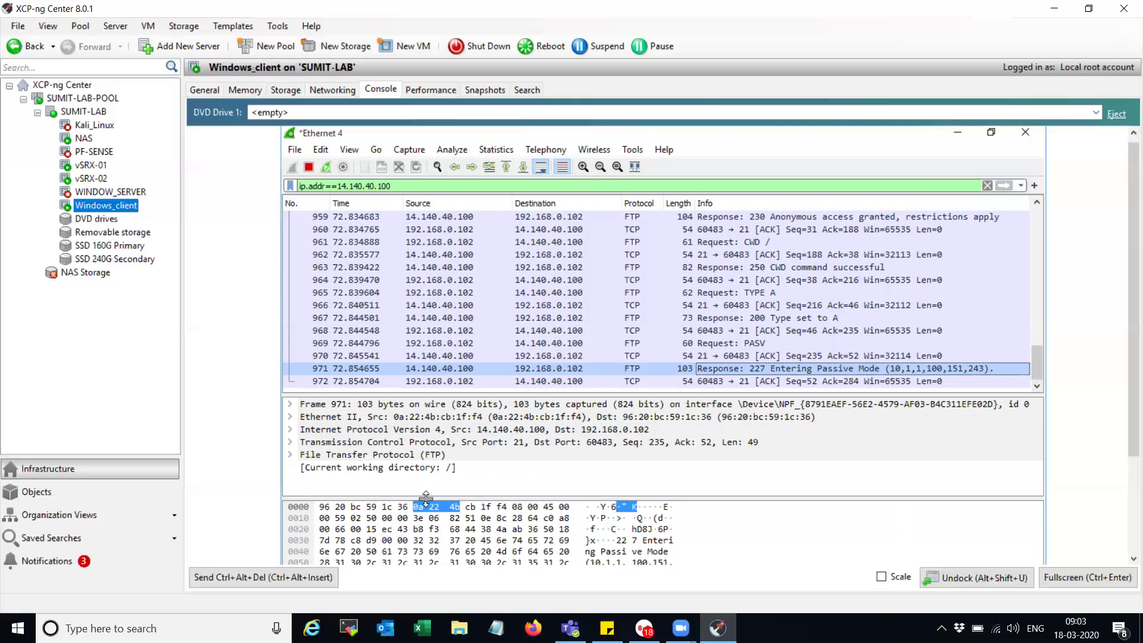
Expand the FTP 227 reply details to show passive IP 10.1.1.100, port 38899 and NAT True.
left_click_drag(425, 496, 426, 552)
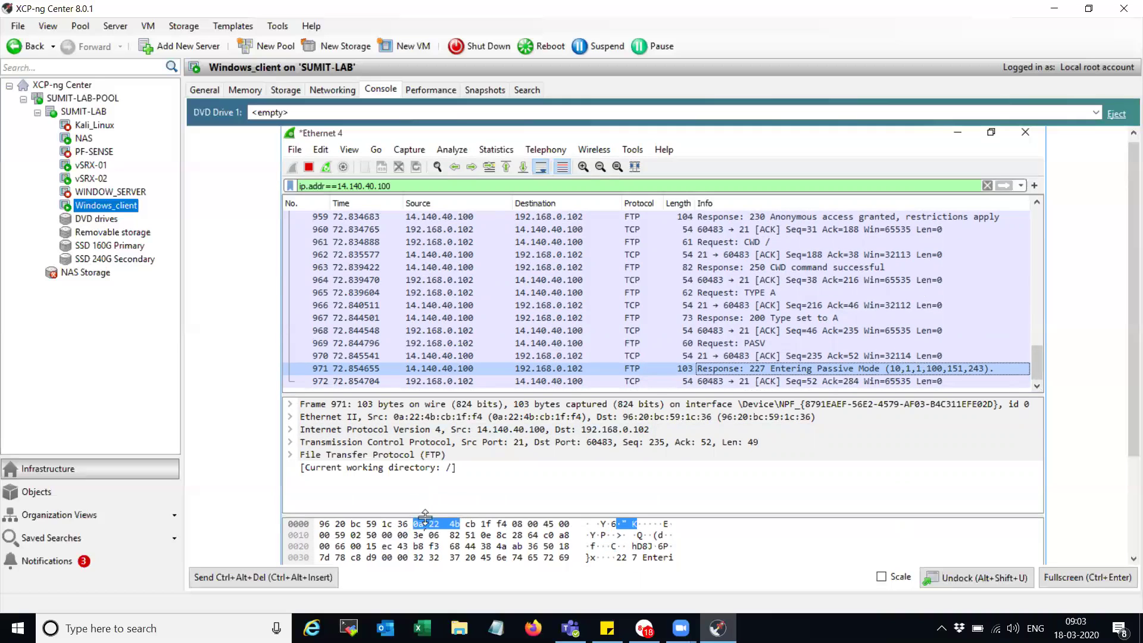
left_click(290, 455)
left_click(305, 467)
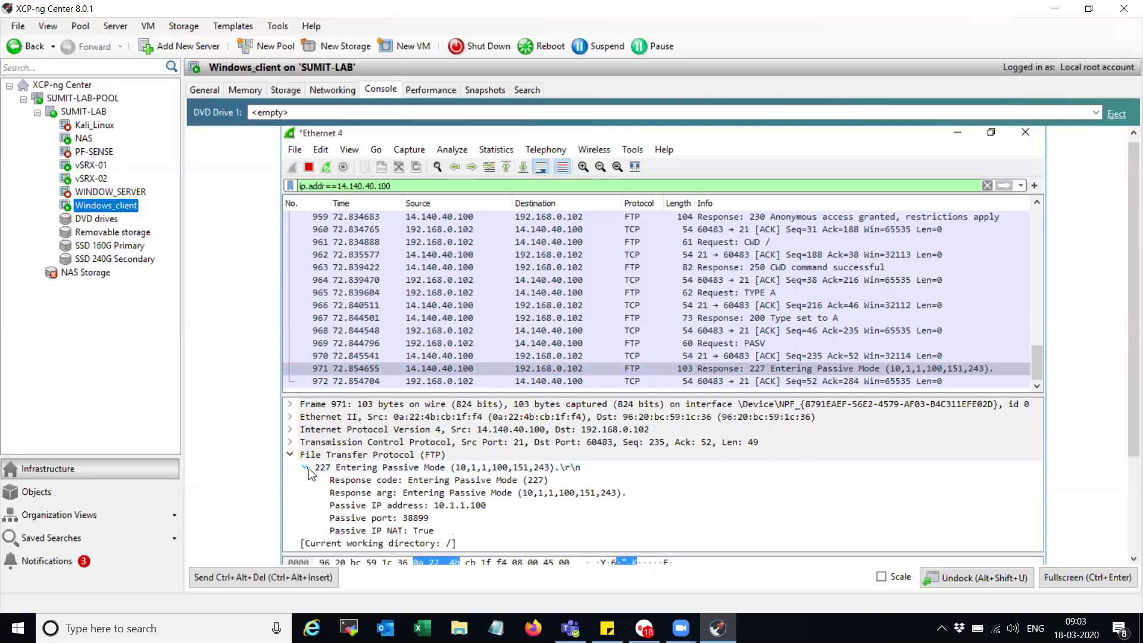
left_click(384, 493)
left_click(393, 505)
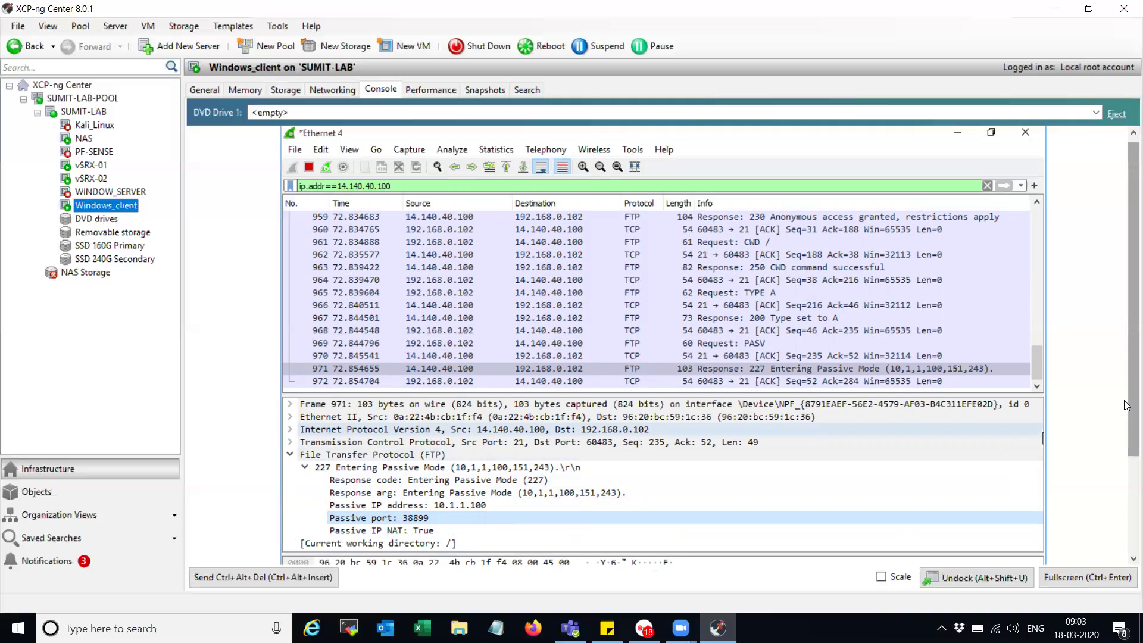
scroll(1125, 404, "up", 1)
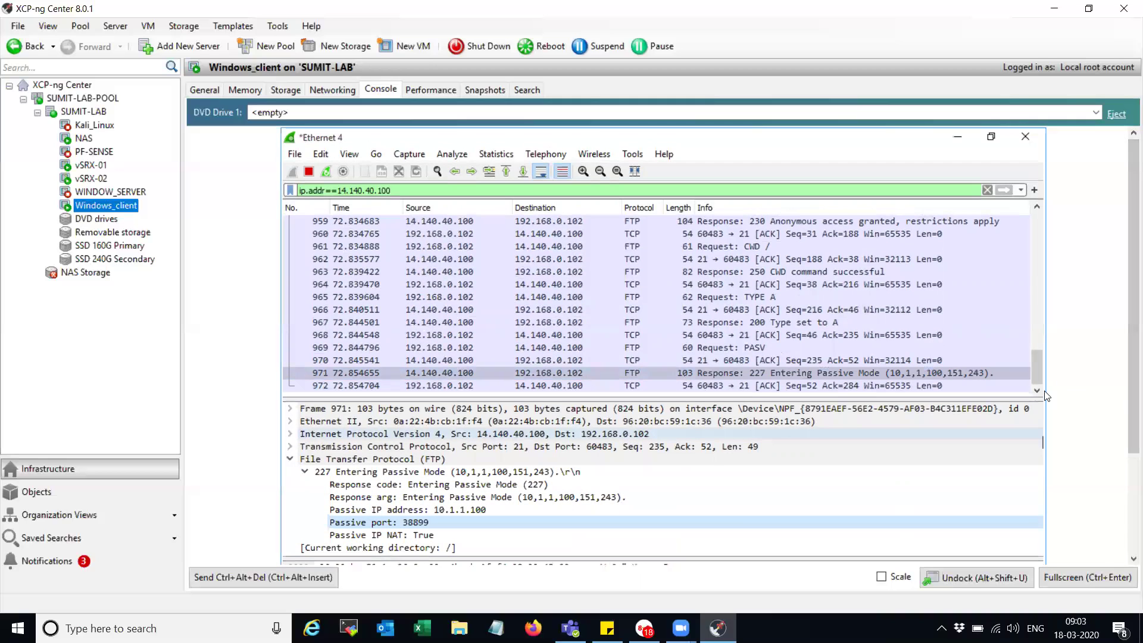
Flip between the 227 passive reply and the client's ACK packet 972 to compare them.
left_click(944, 387)
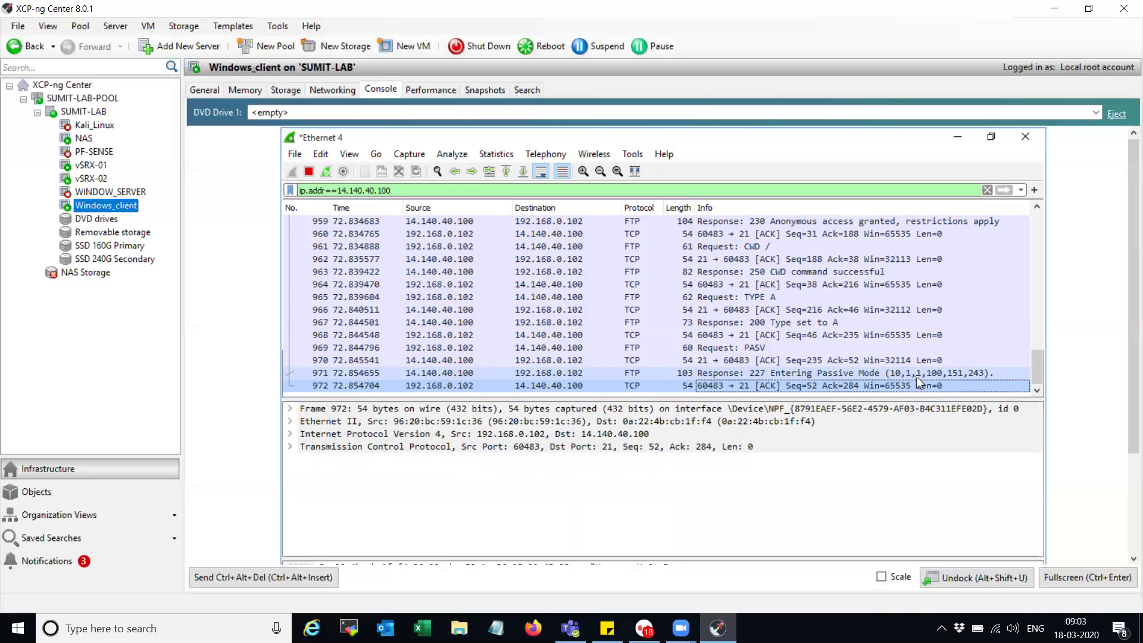
left_click(916, 374)
left_click(901, 387)
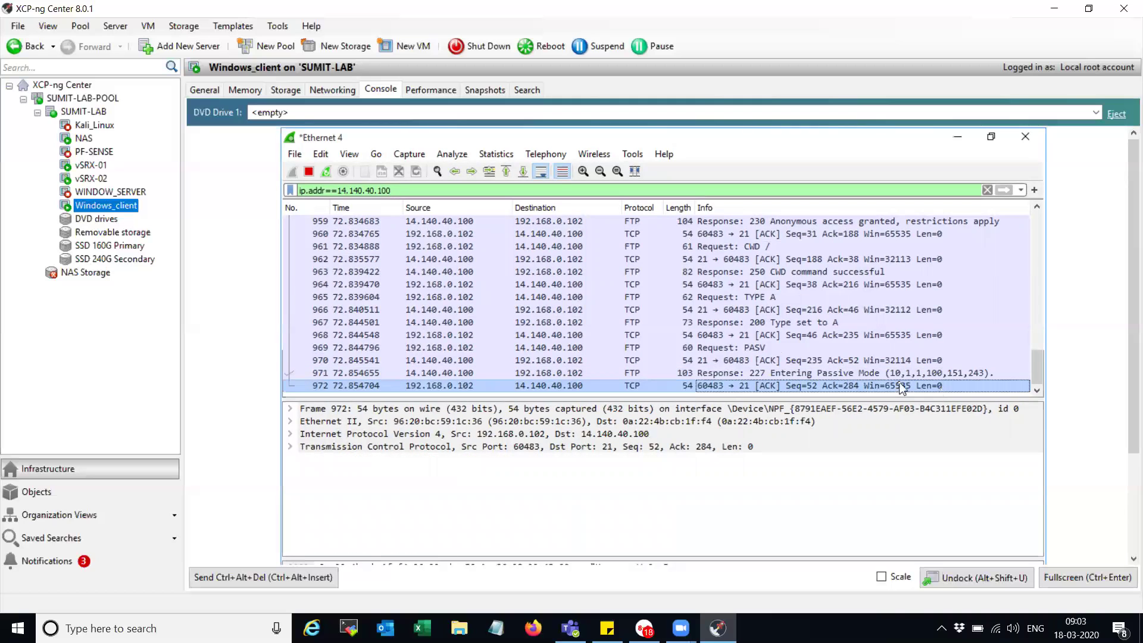
left_click(896, 373)
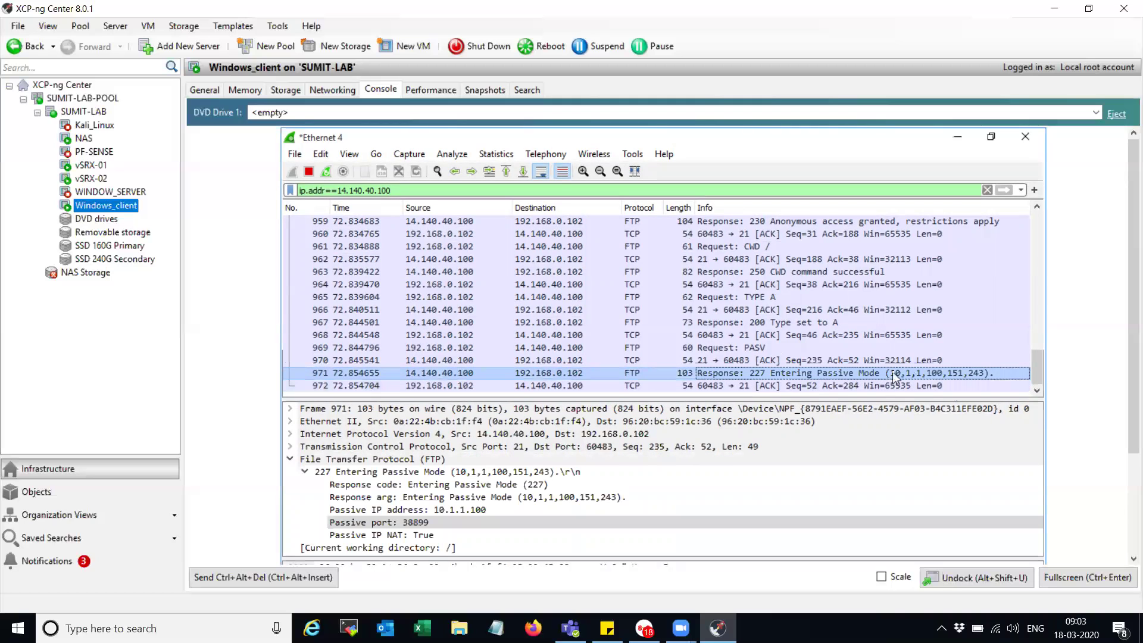
scroll(1050, 371, "down", 1)
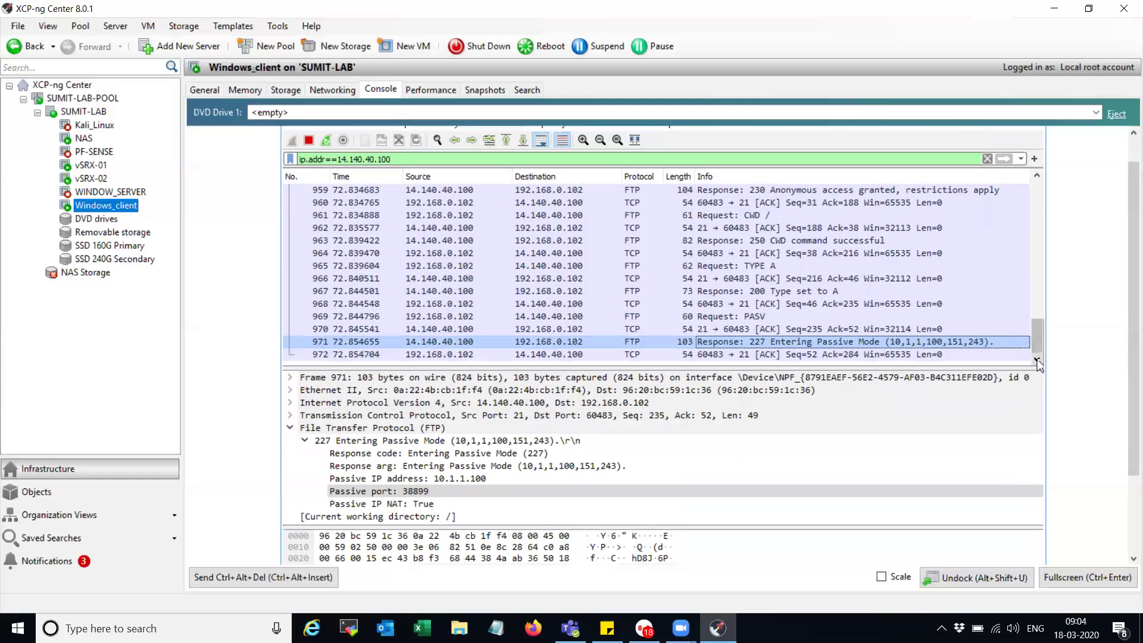
left_click(934, 354)
left_click(899, 343)
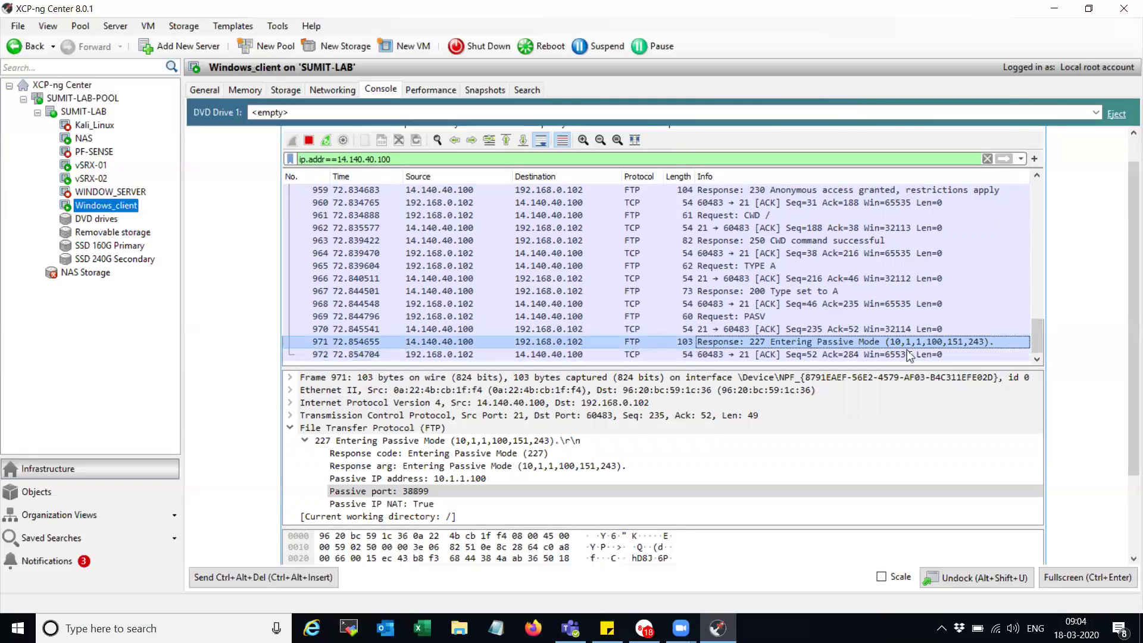
left_click(910, 353)
scroll(1125, 346, "up", 1)
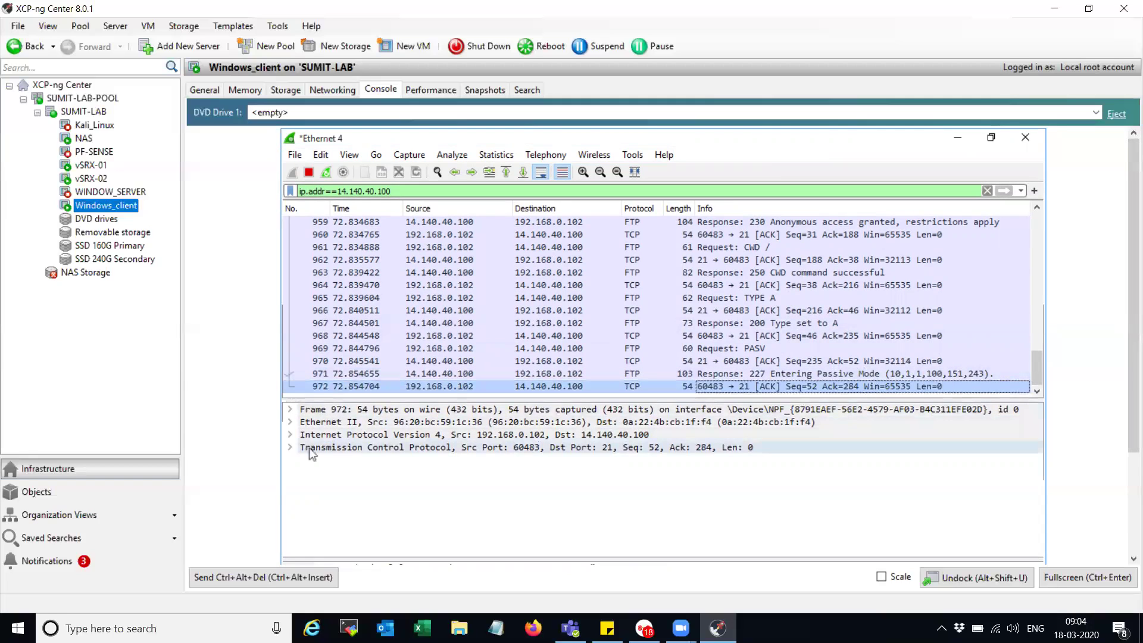
Return to the 227 reply's FTP details and point out the passive address and port 38899.
left_click(438, 373)
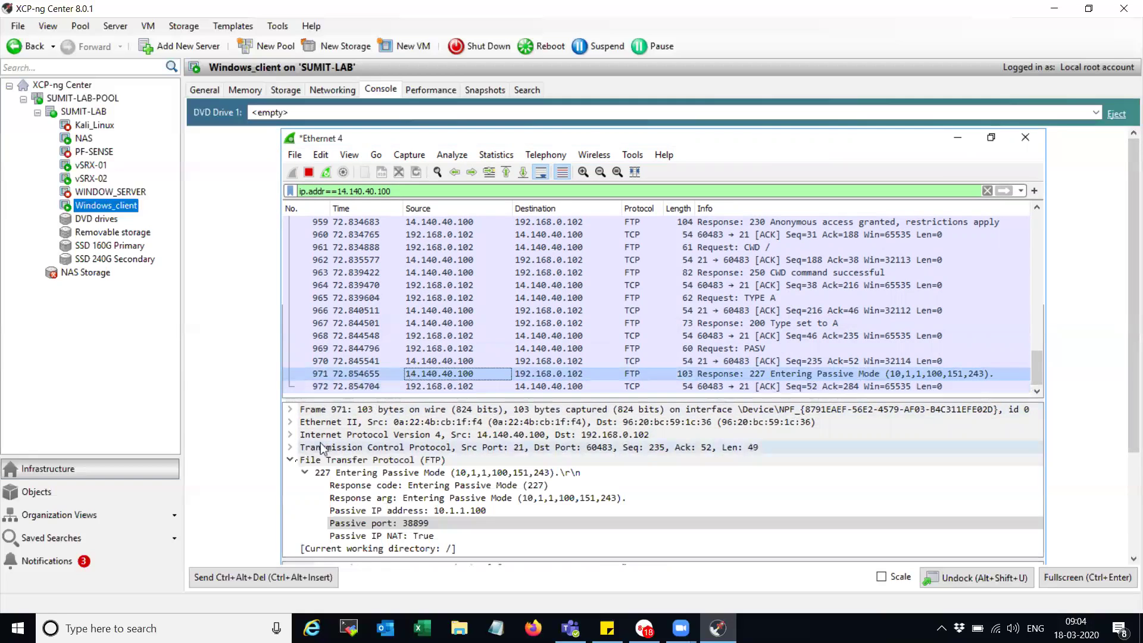
left_click(438, 523)
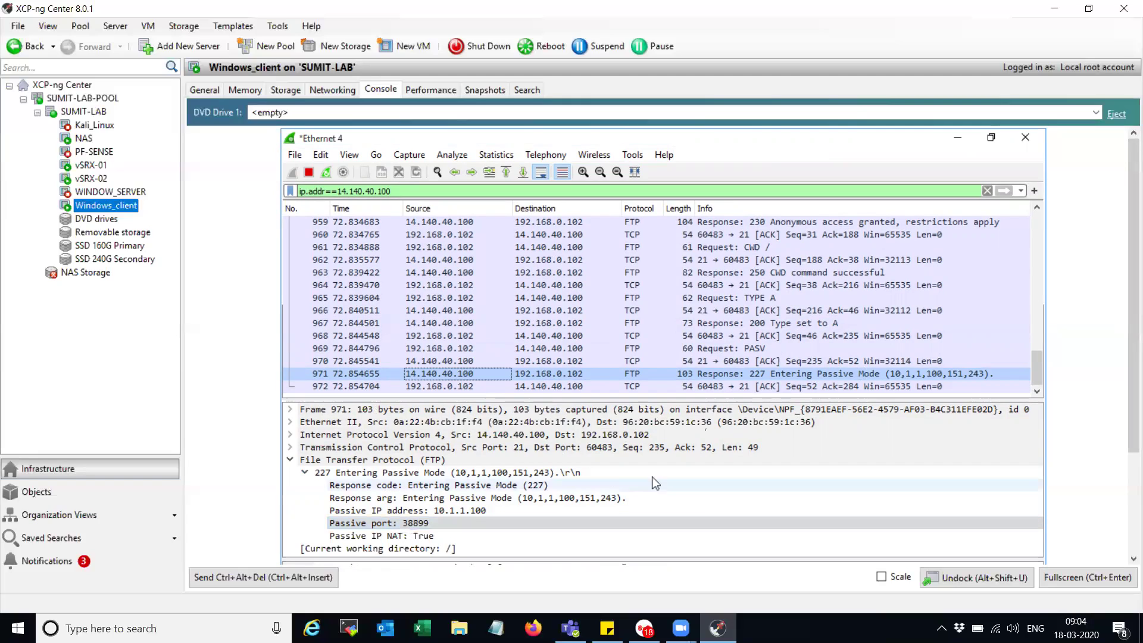
left_click(789, 375)
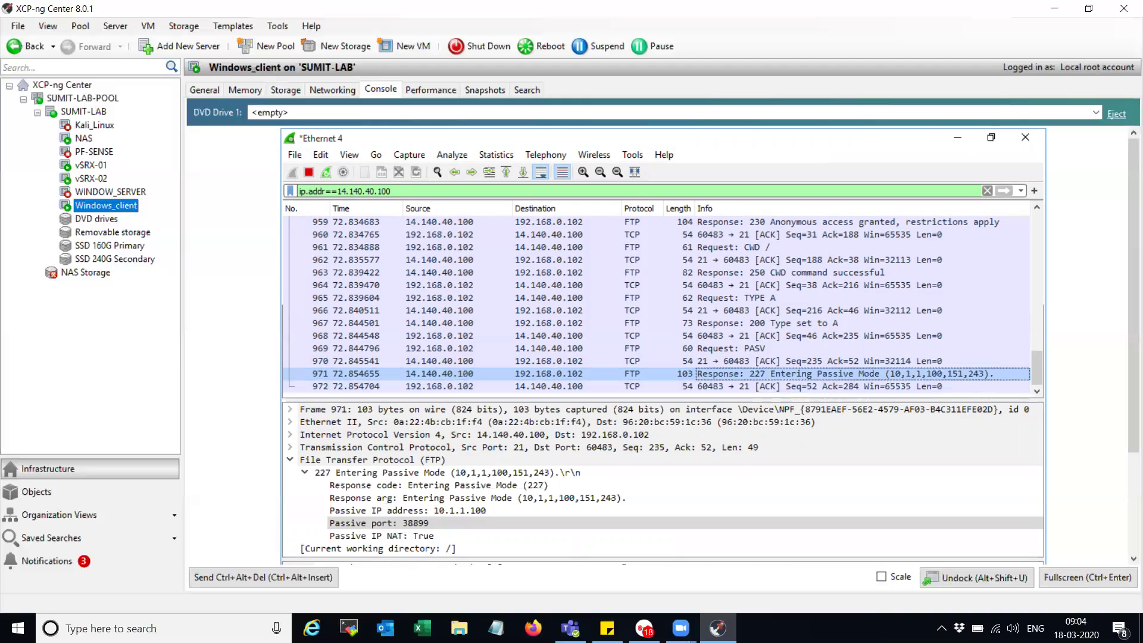
left_click(442, 526)
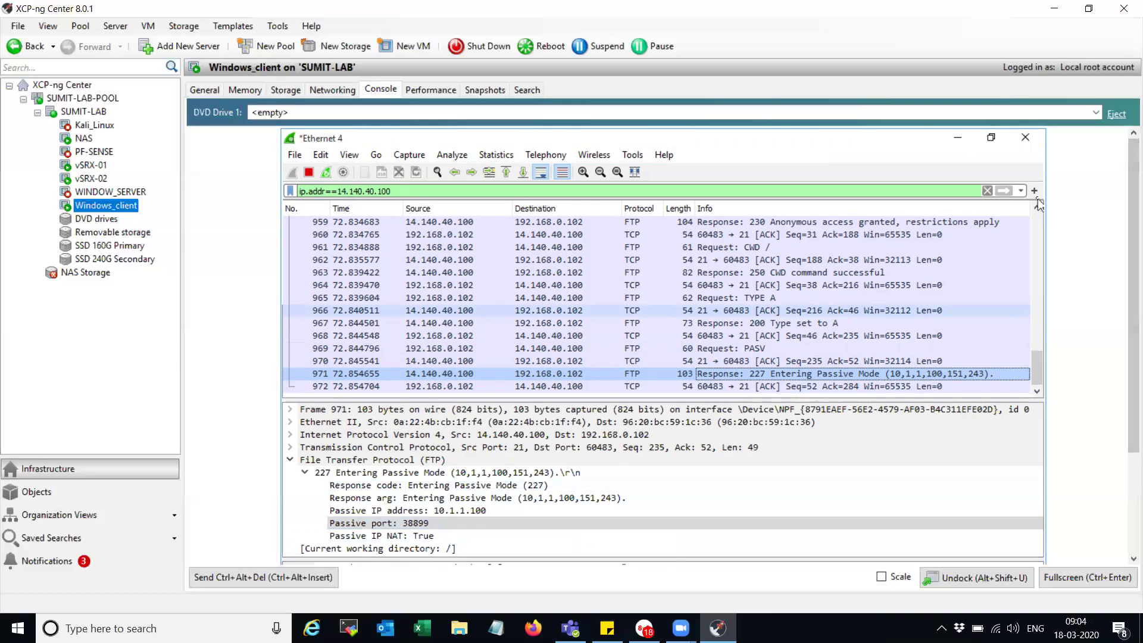
Minimize Wireshark and the IE error page, then load ftp://14.140.40.100 in Chrome.
left_click(961, 144)
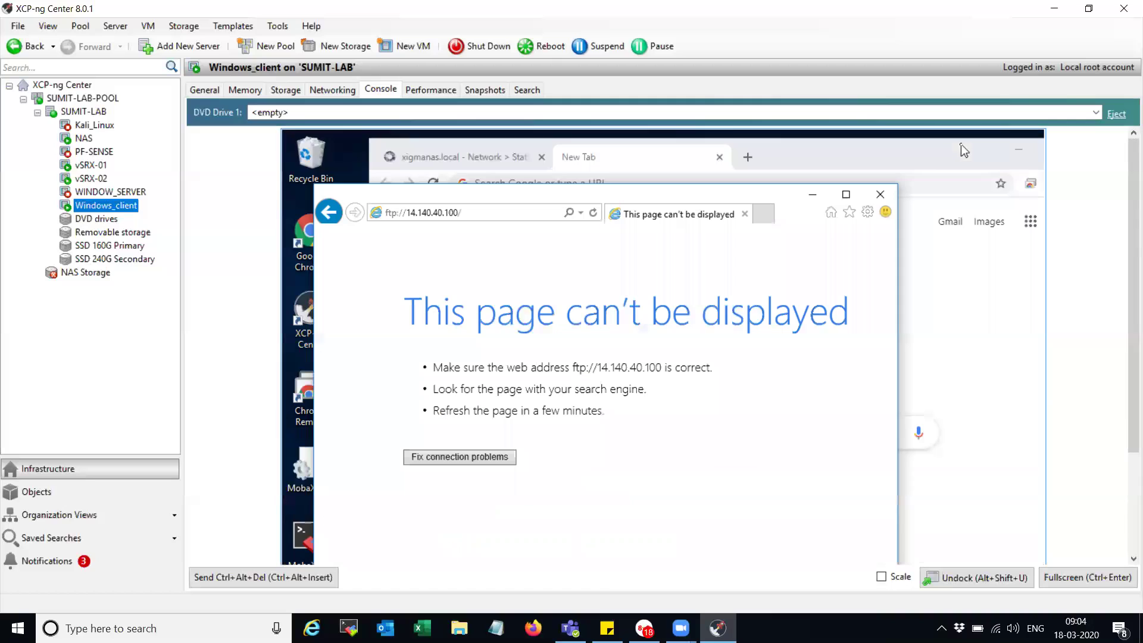
left_click(813, 196)
left_click(628, 183)
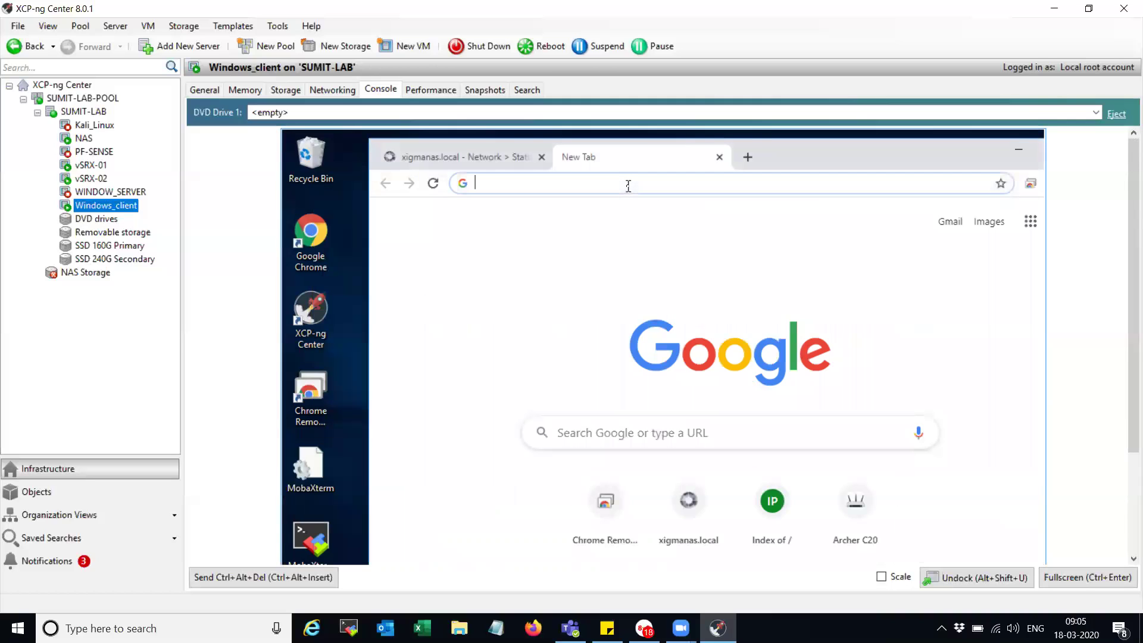
type("ftp://14.140.40.100")
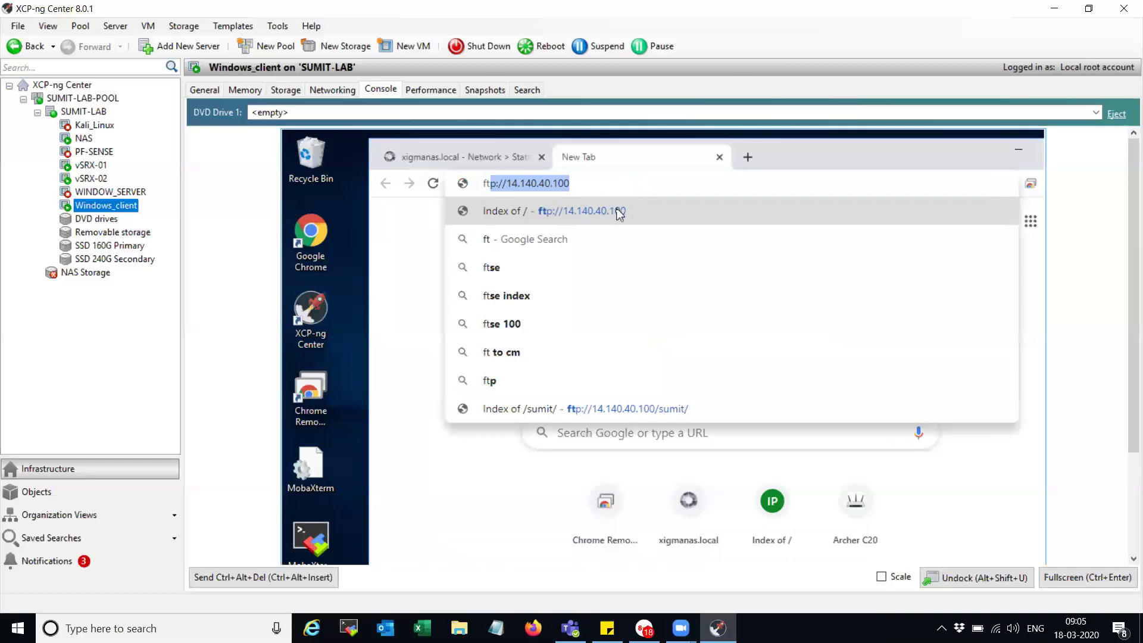
left_click(619, 217)
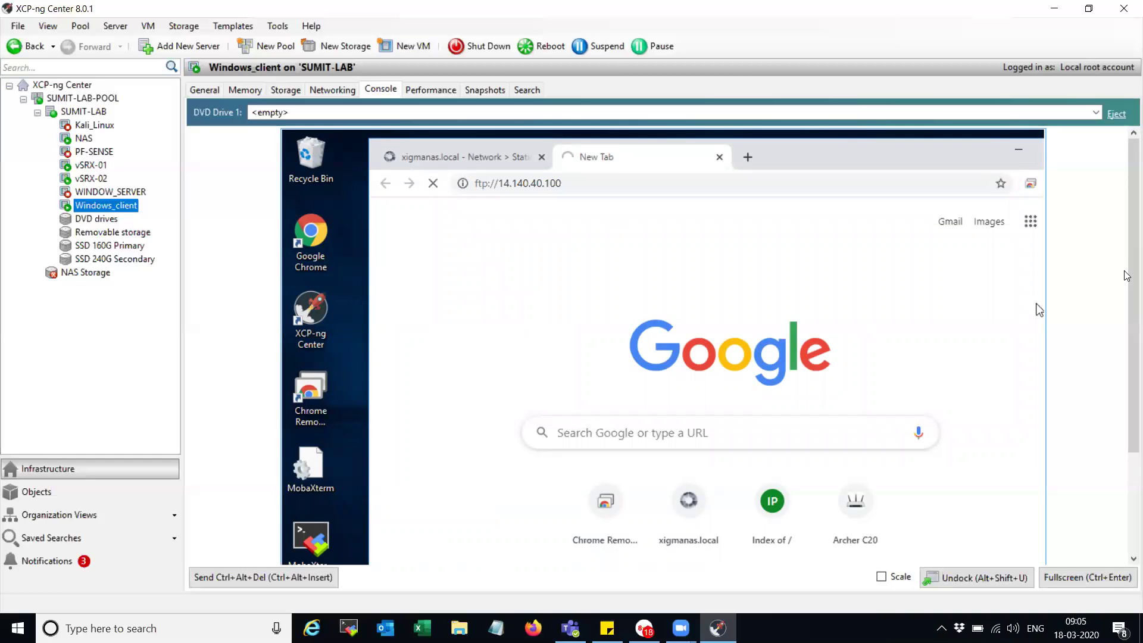
scroll(1126, 280, "down", 1)
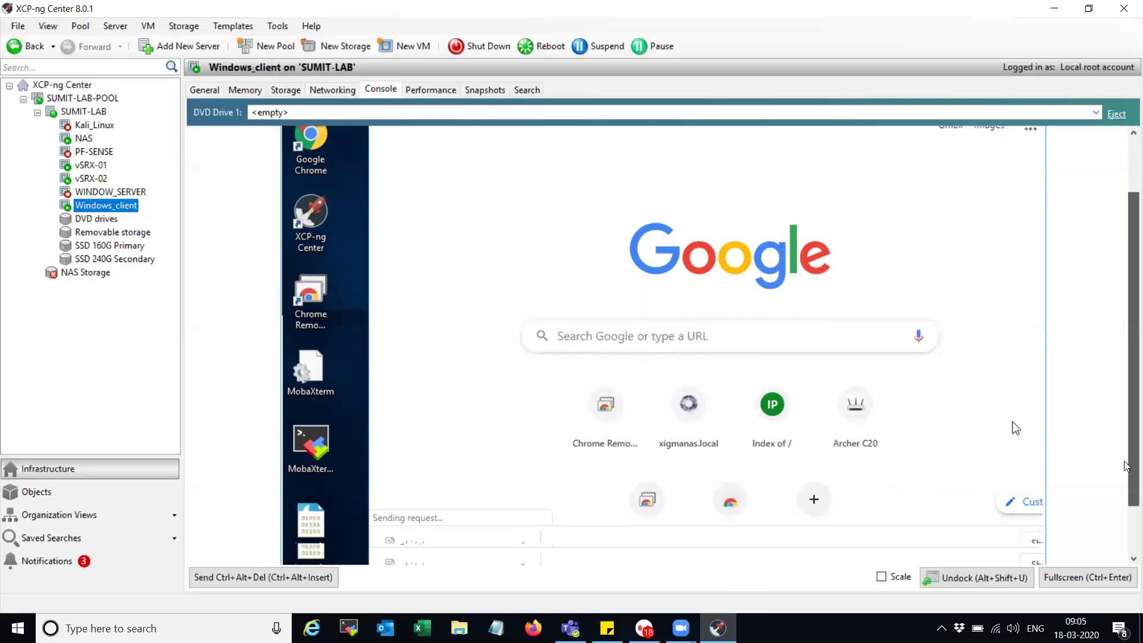
scroll(1015, 465, "down", 1)
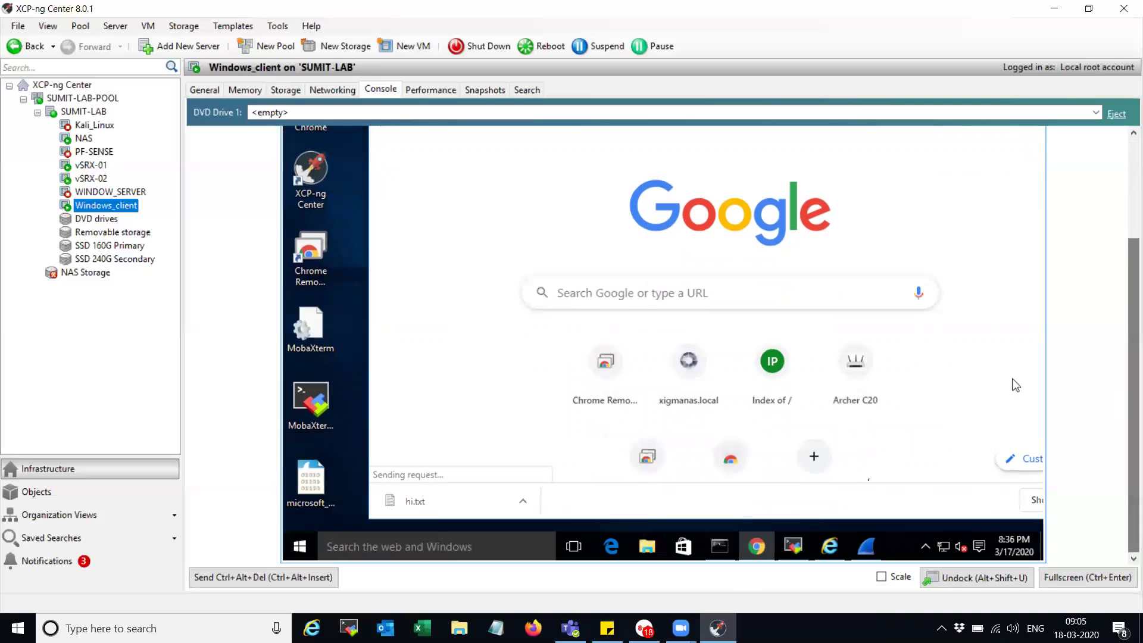
left_click(865, 547)
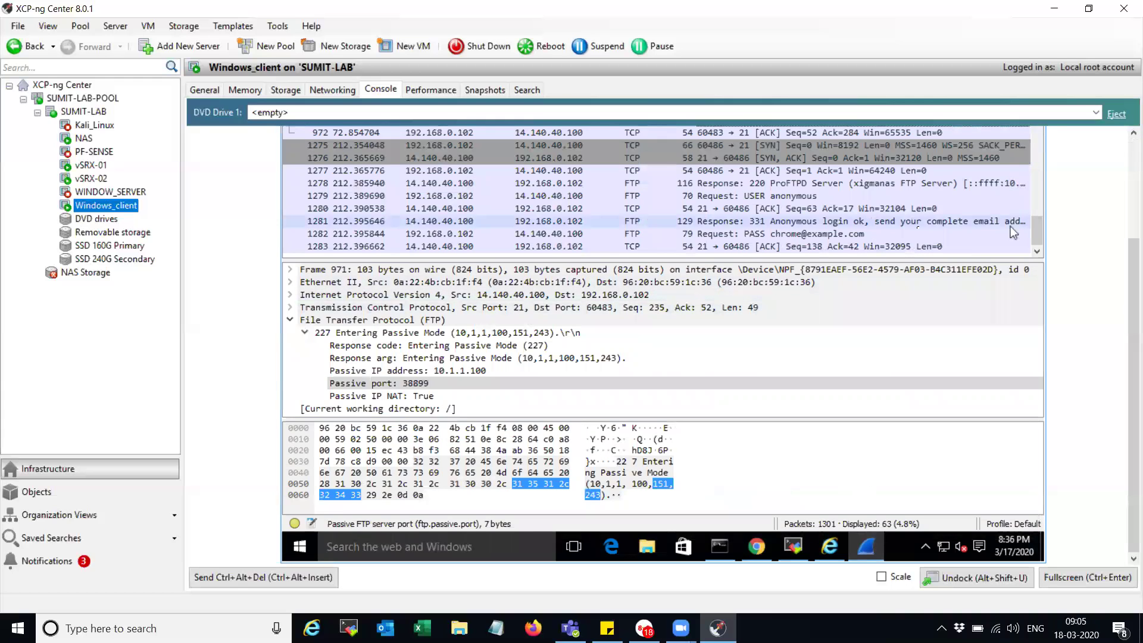
left_click(1009, 233)
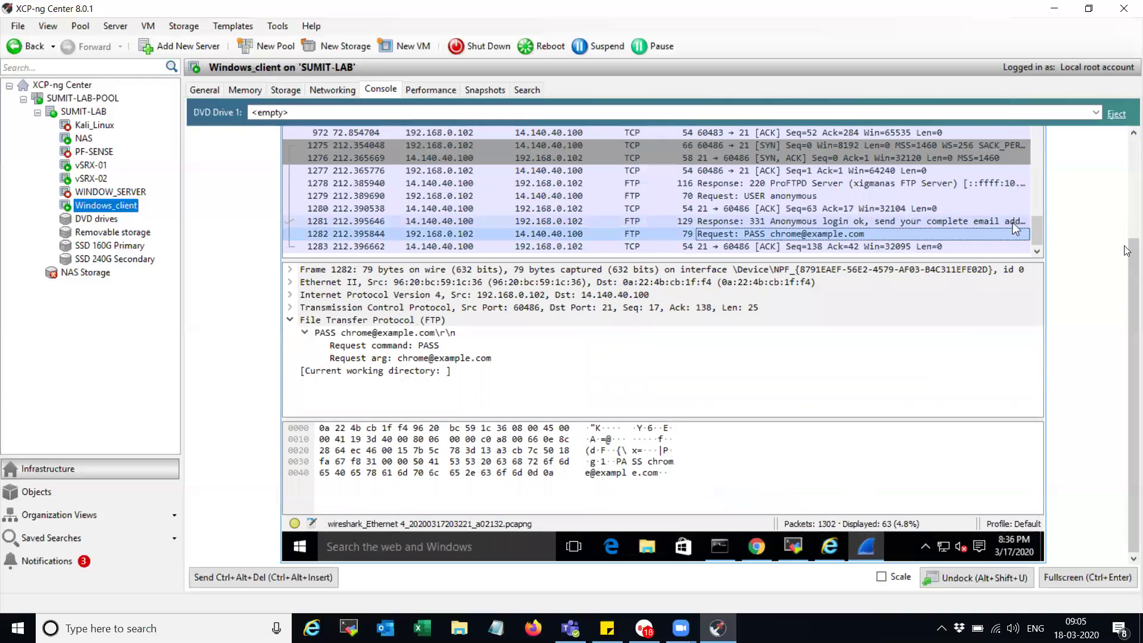
scroll(1125, 251, "up", 1)
scroll(1012, 282, "up", 1)
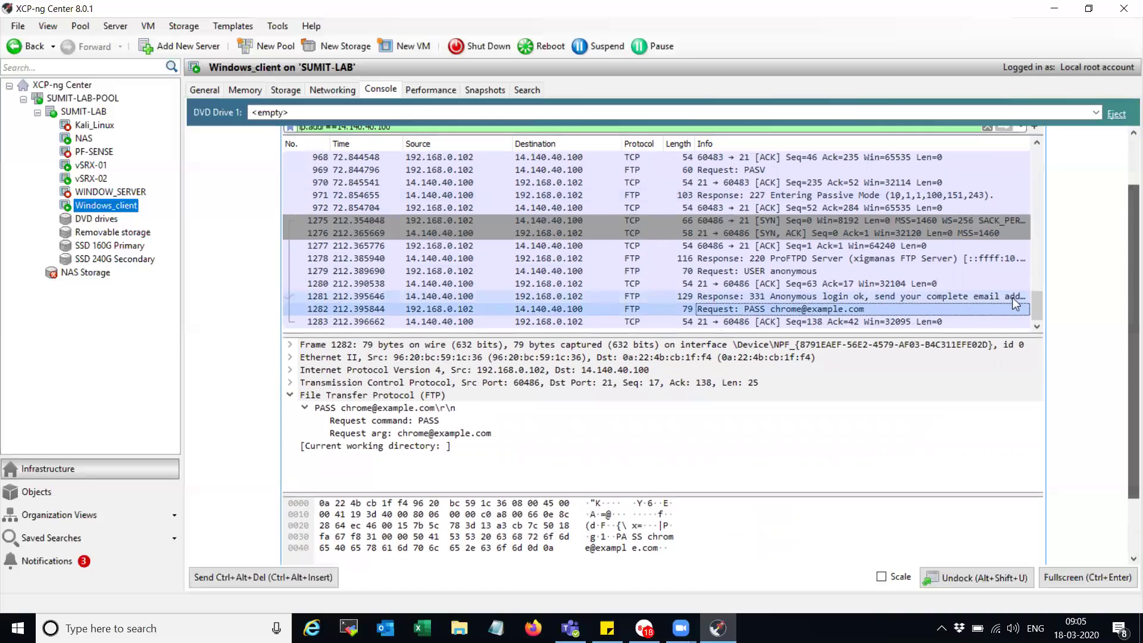
left_click(795, 222)
scroll(795, 232, "down", 5)
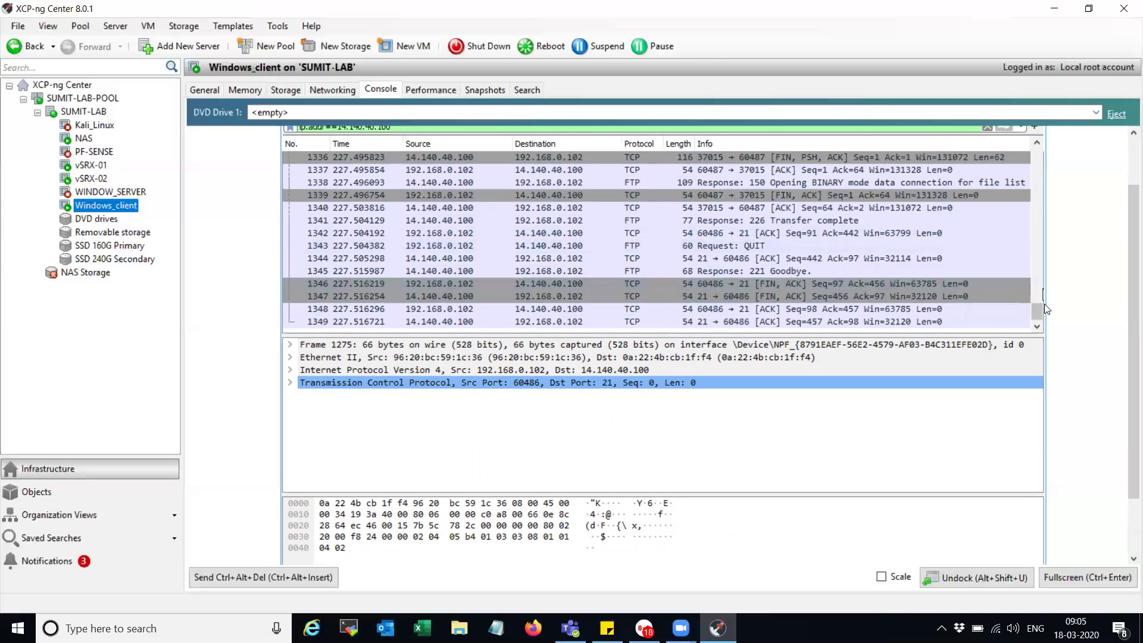
left_click_drag(1037, 311, 1029, 246)
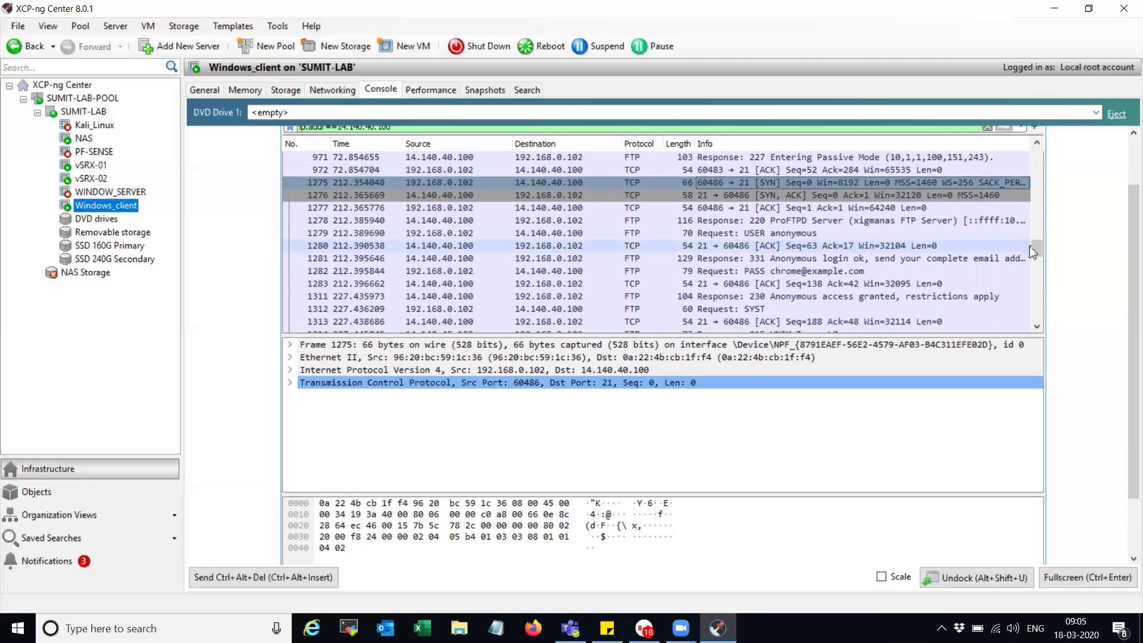
left_click_drag(1036, 248, 1035, 201)
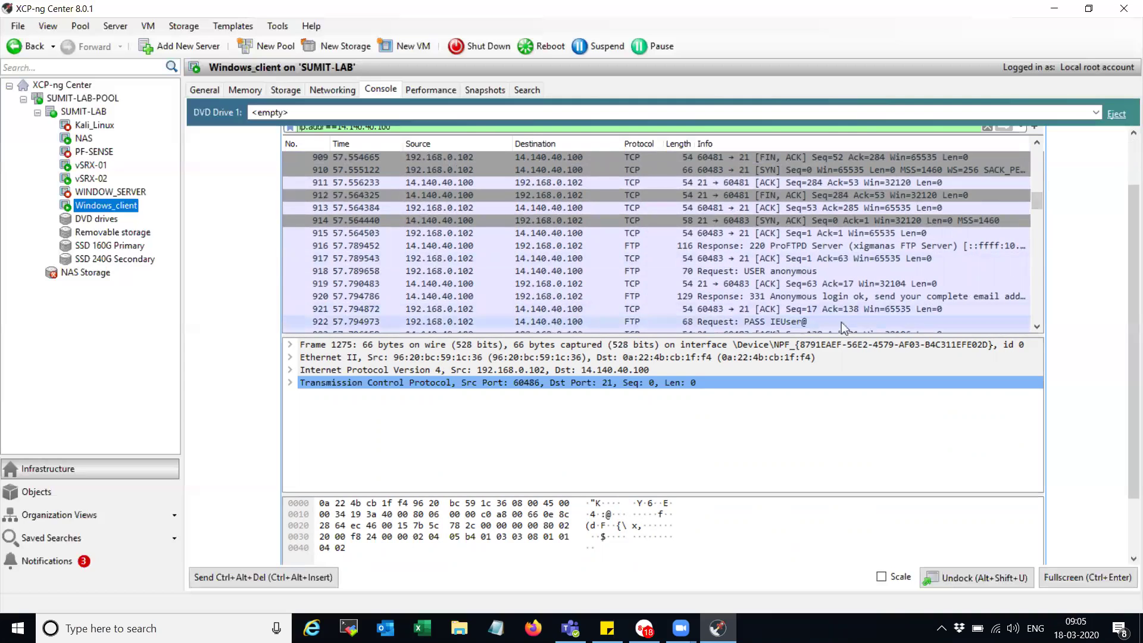
Scroll down the packet list to the Chrome session from port 60486.
left_click(1036, 327)
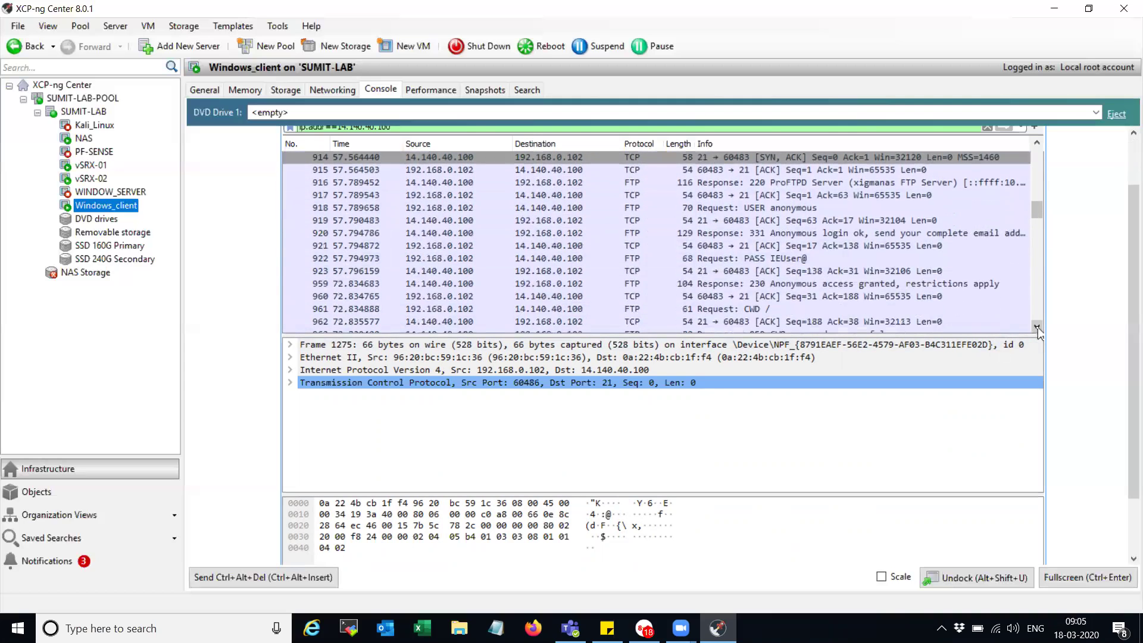
left_click(1038, 331)
left_click(1038, 330)
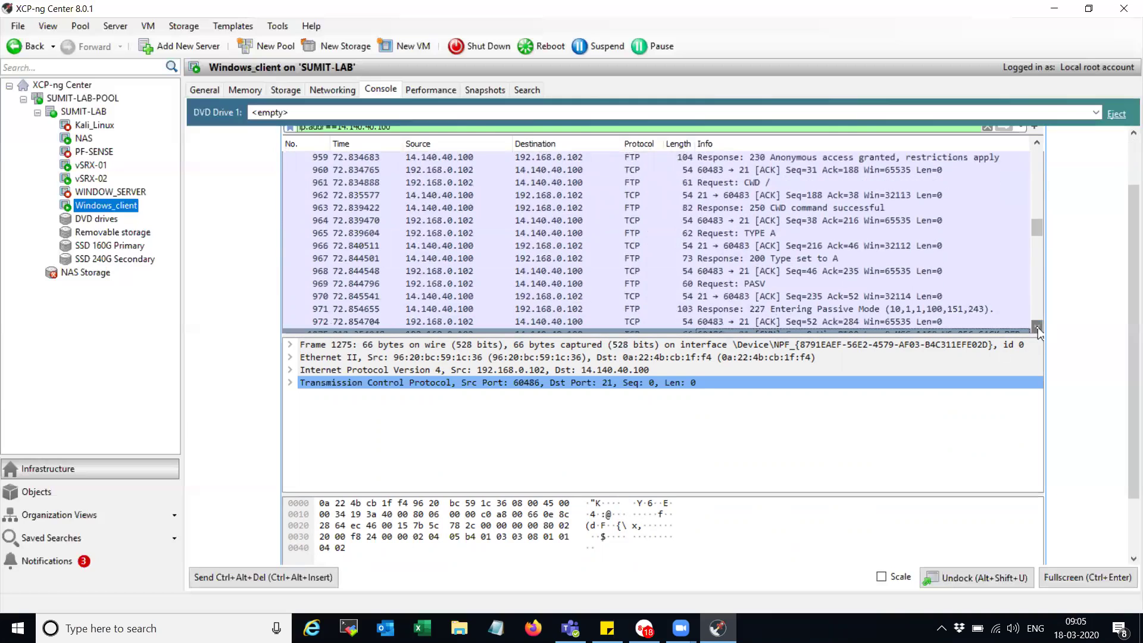
left_click(1038, 330)
left_click(1037, 331)
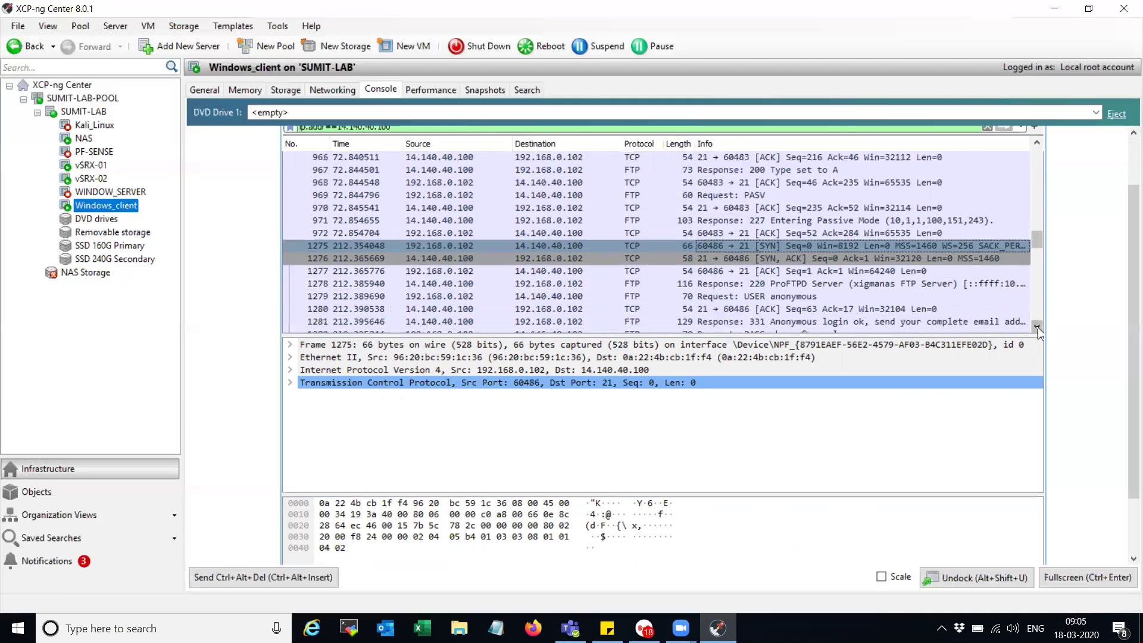
left_click(1037, 331)
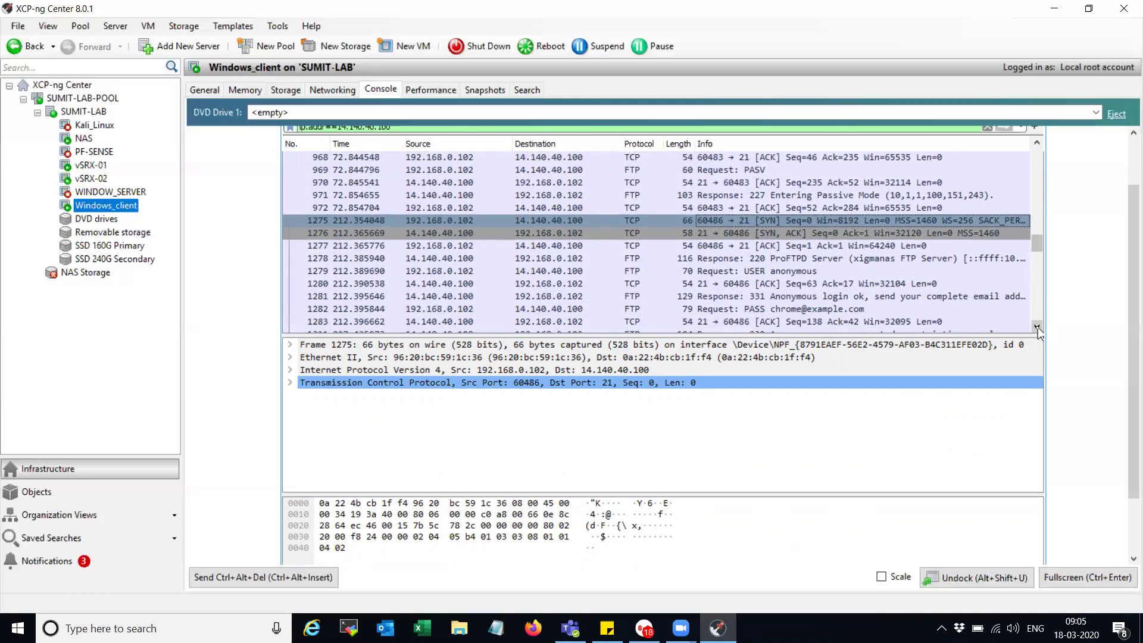
left_click(922, 308)
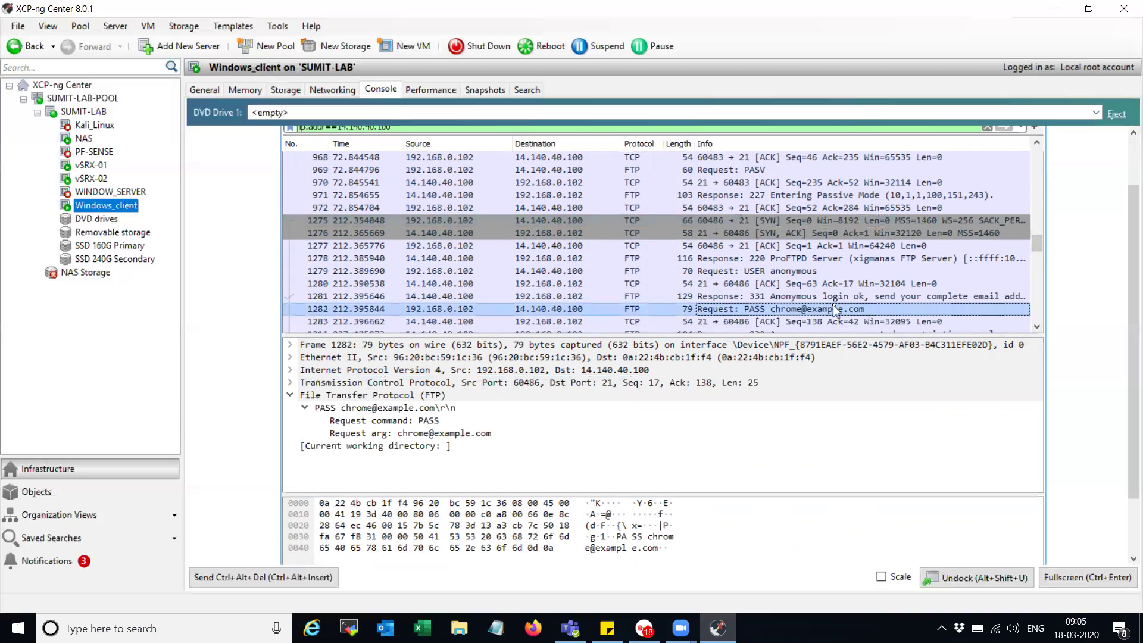
left_click(821, 220)
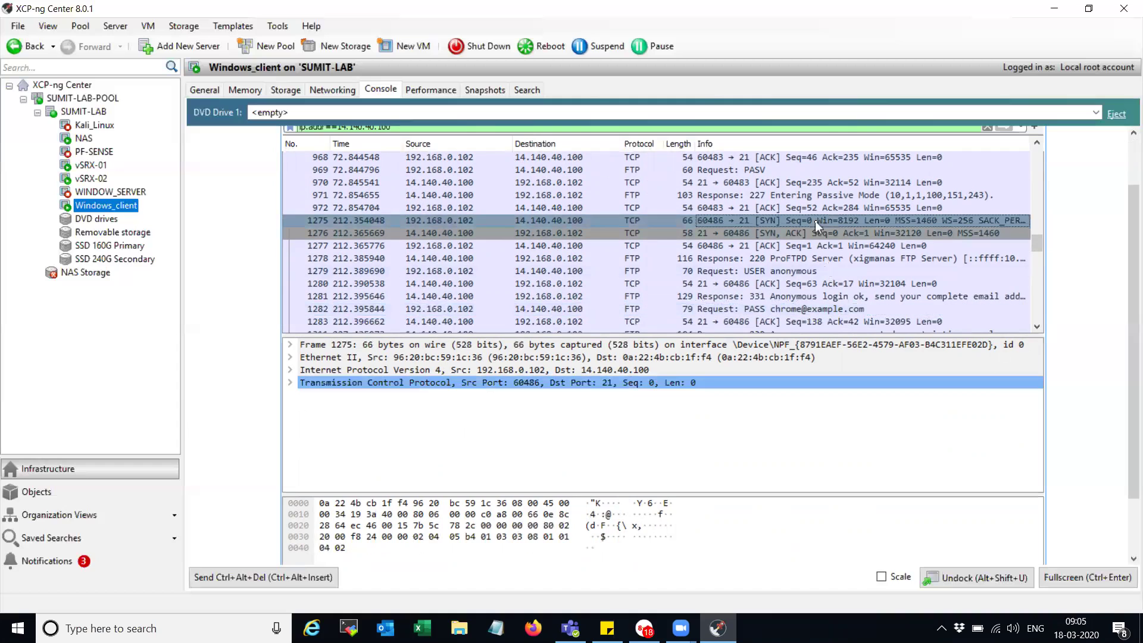
left_click(790, 283)
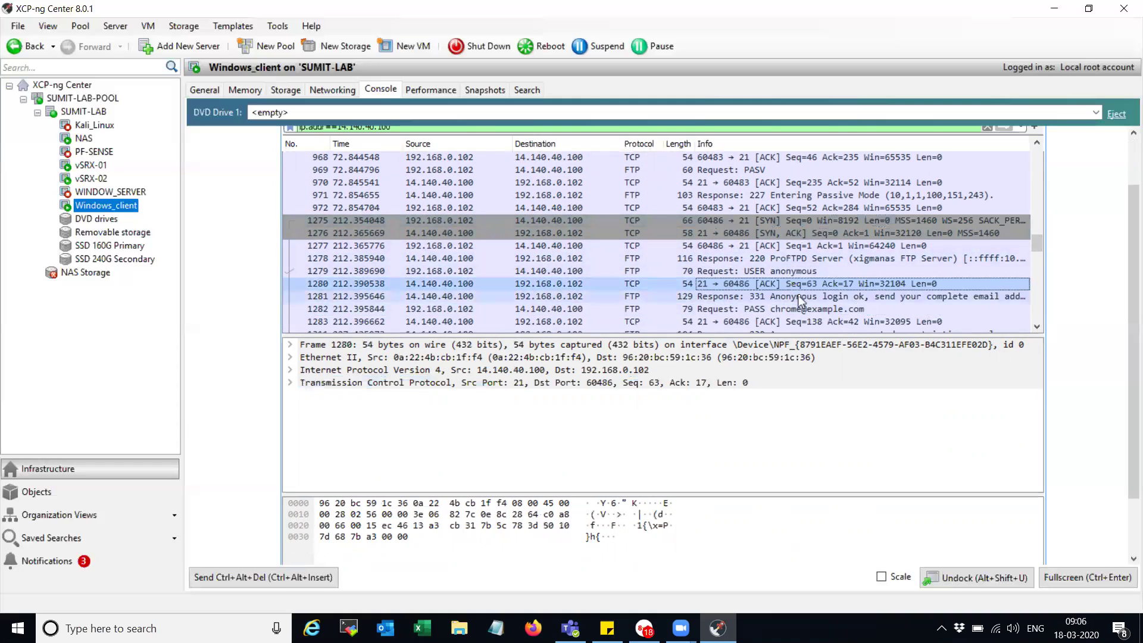
left_click(799, 296)
left_click(814, 310)
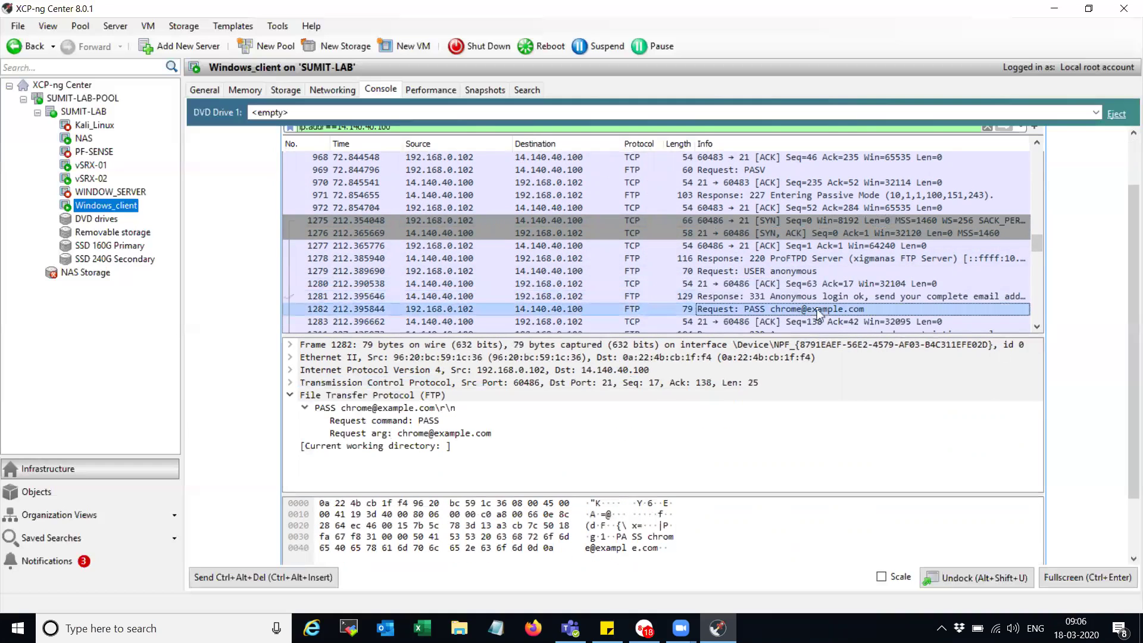
Scroll on and inspect the 257 "/" is the current directory response.
left_click(1038, 329)
left_click(1037, 329)
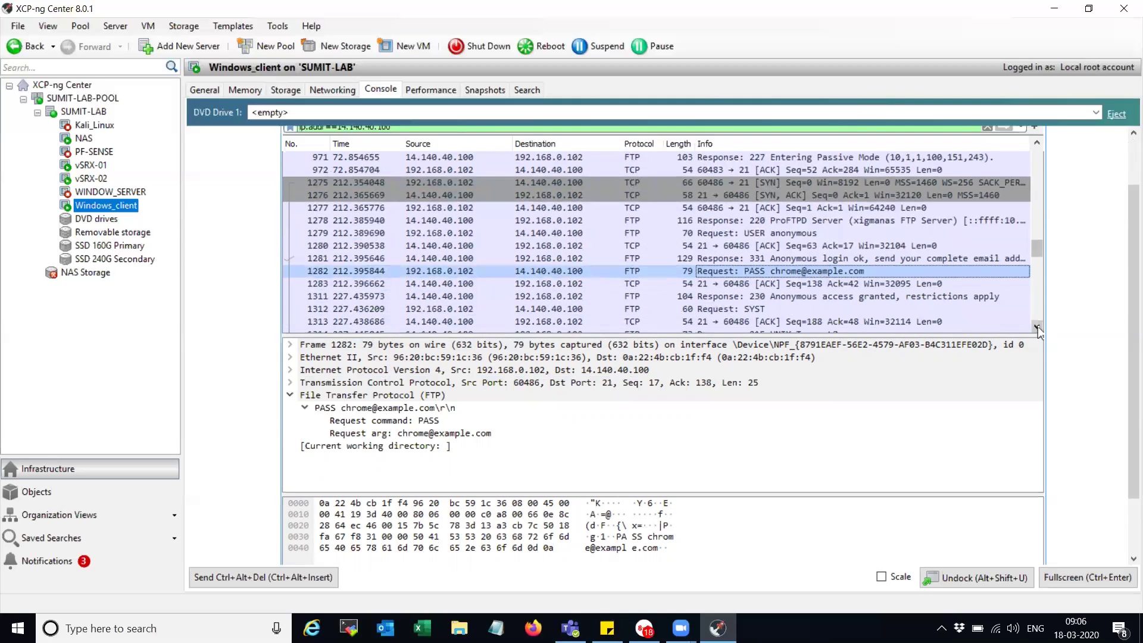
left_click(1038, 330)
left_click(1037, 329)
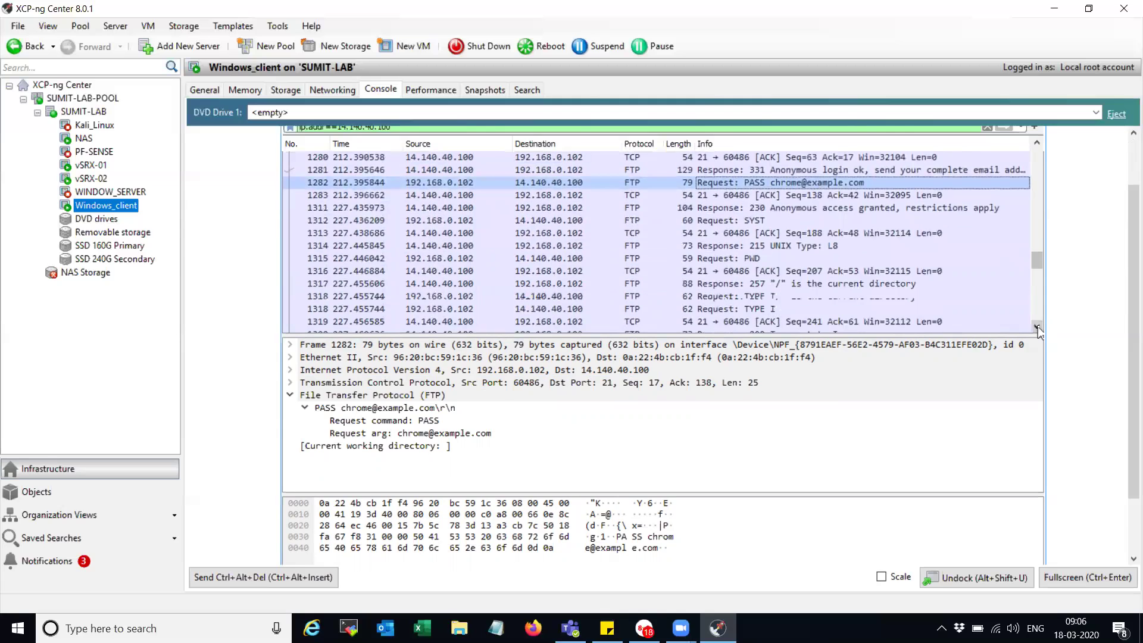
left_click(1038, 328)
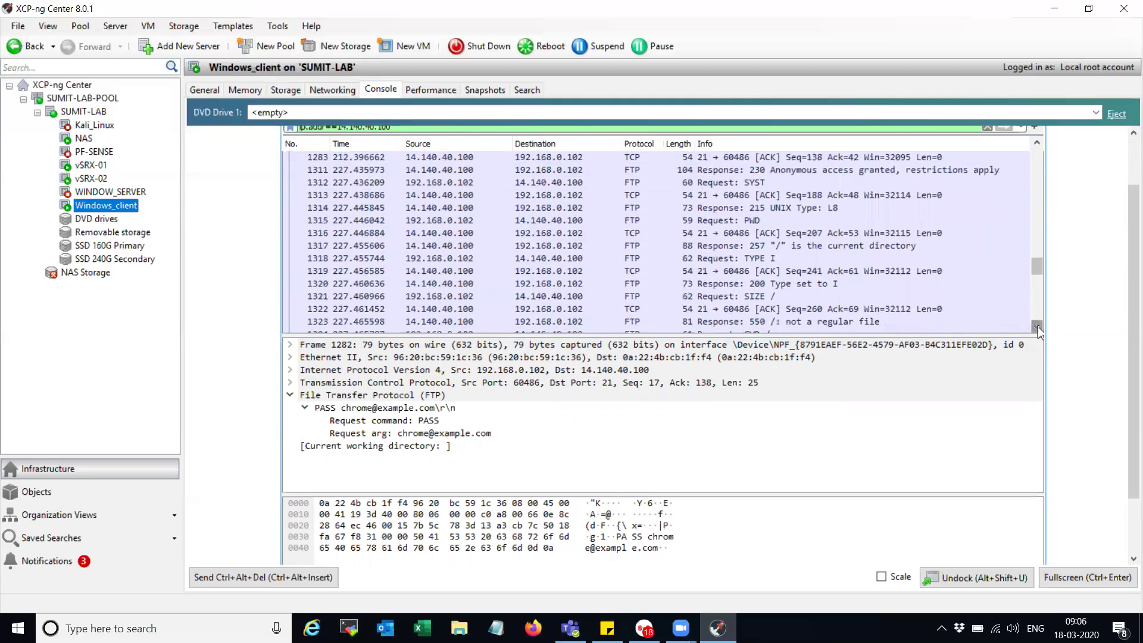
left_click(1038, 328)
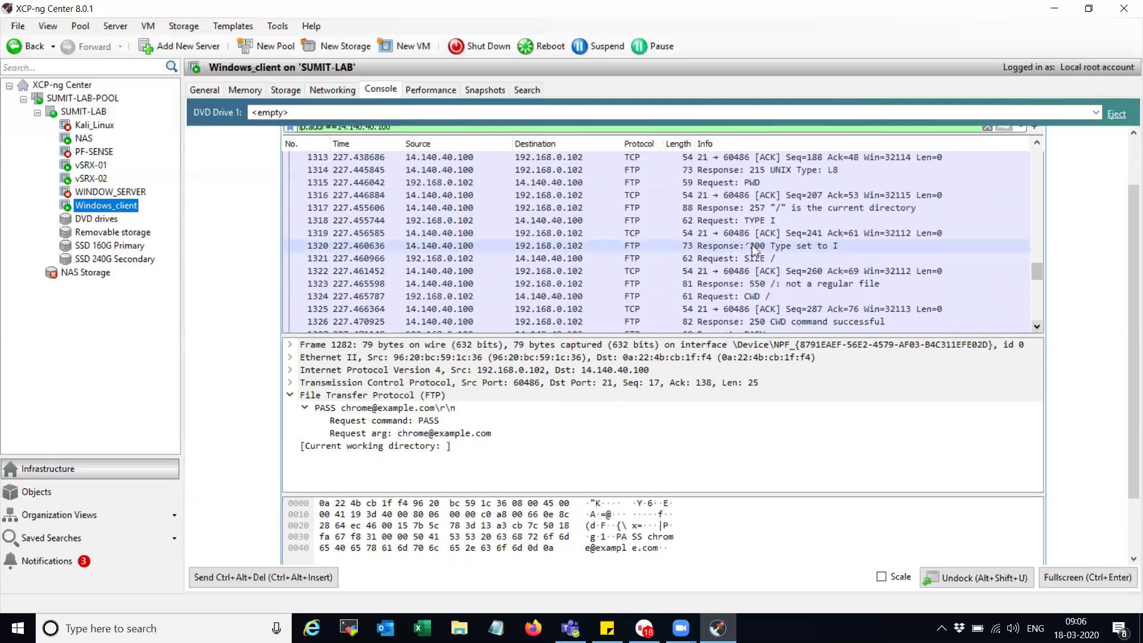
left_click(743, 208)
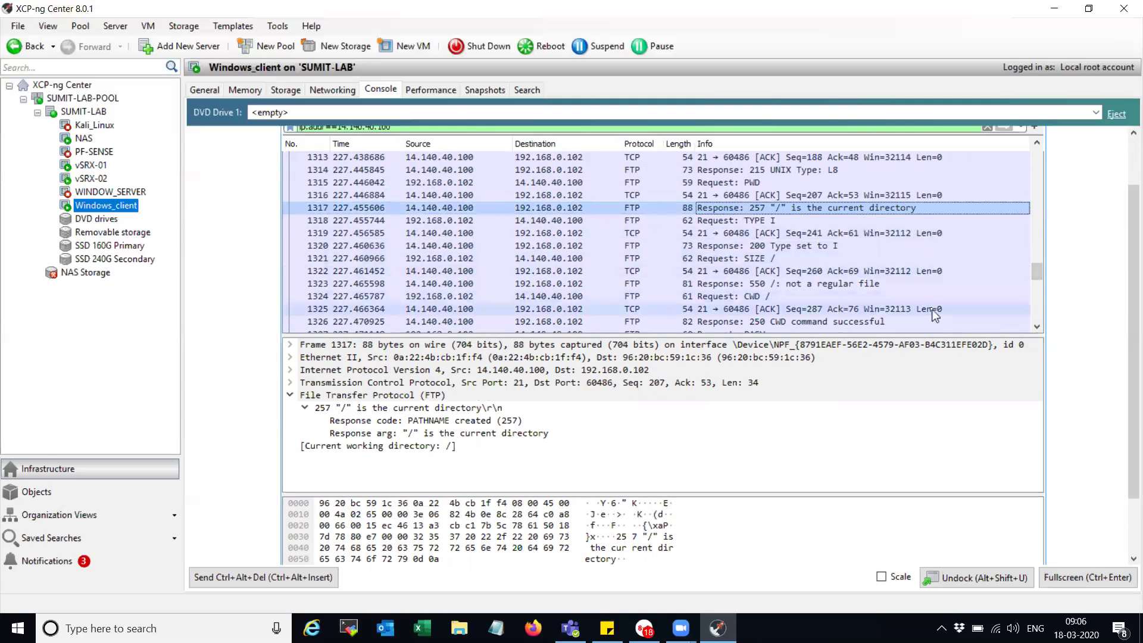
left_click(1038, 328)
left_click(1038, 328)
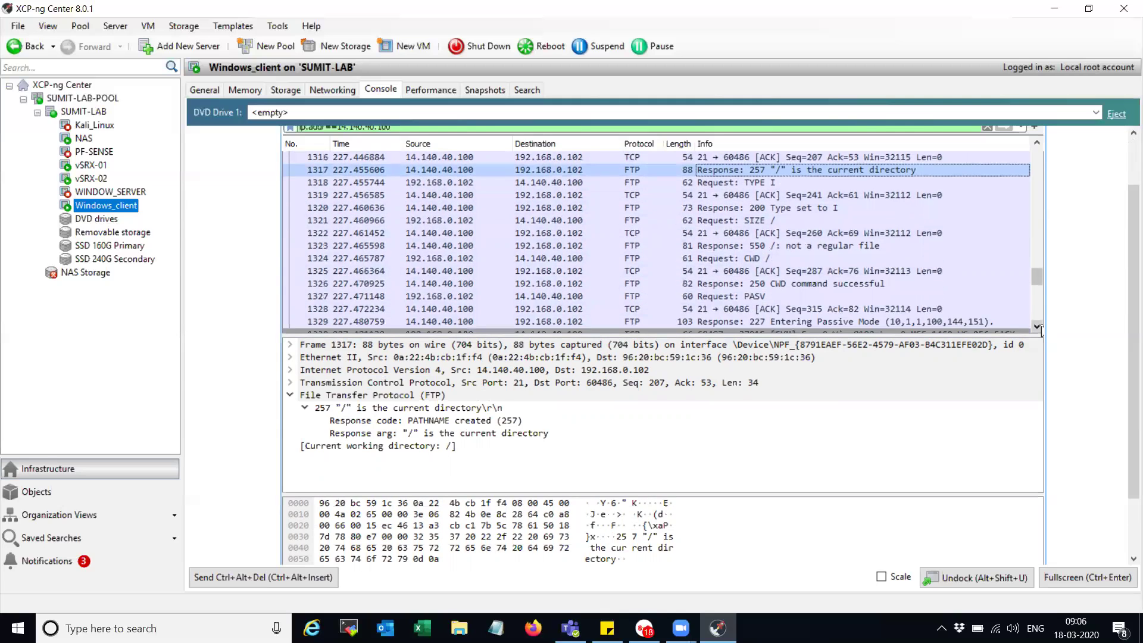
Inspect Chrome's PASV request and the 227 reply's Passive port 37015 field.
left_click(752, 275)
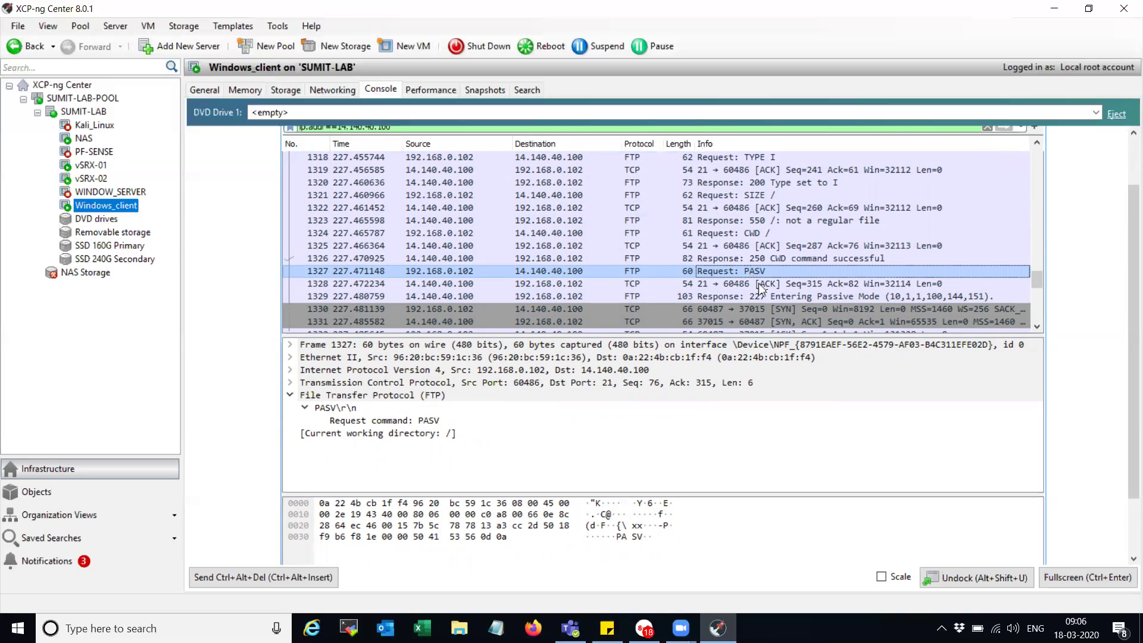
left_click(767, 296)
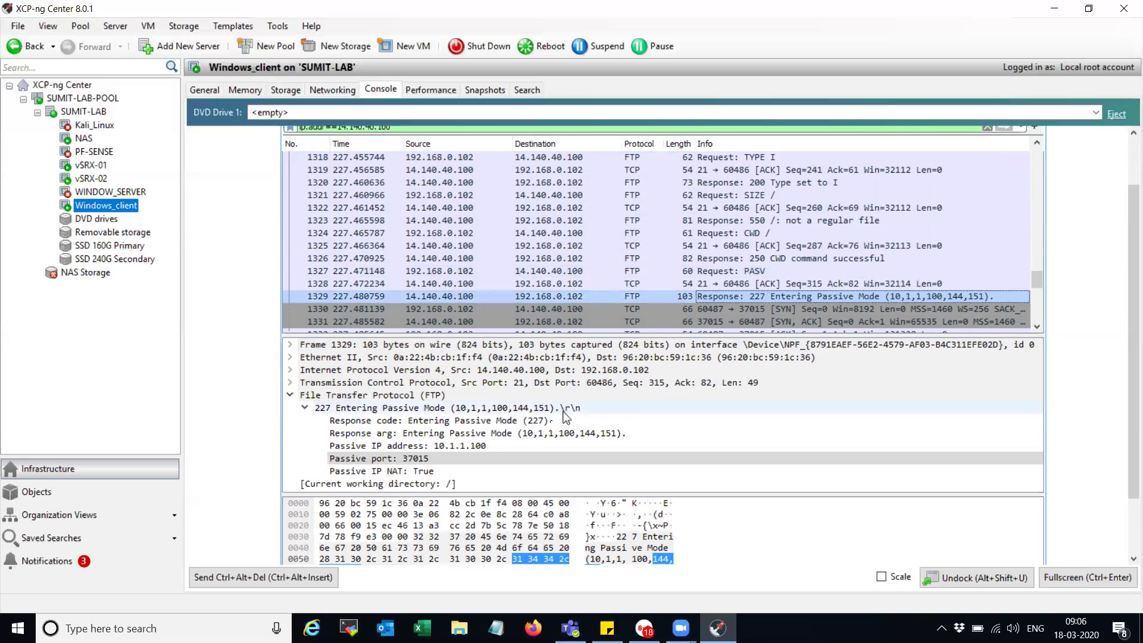
left_click(419, 458)
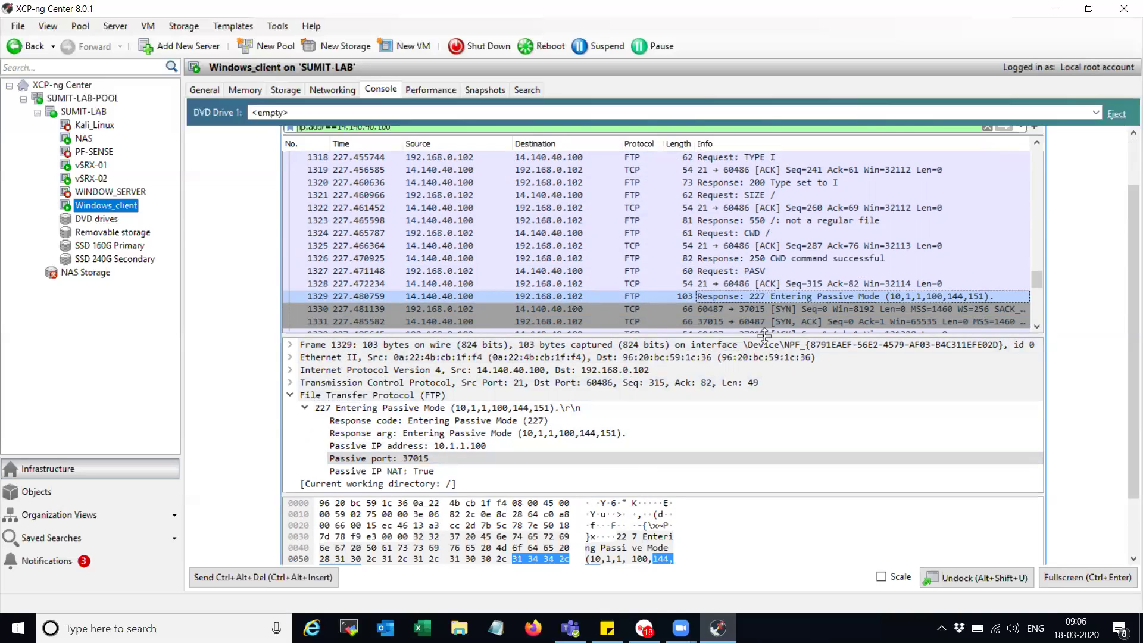
left_click_drag(763, 335, 750, 357)
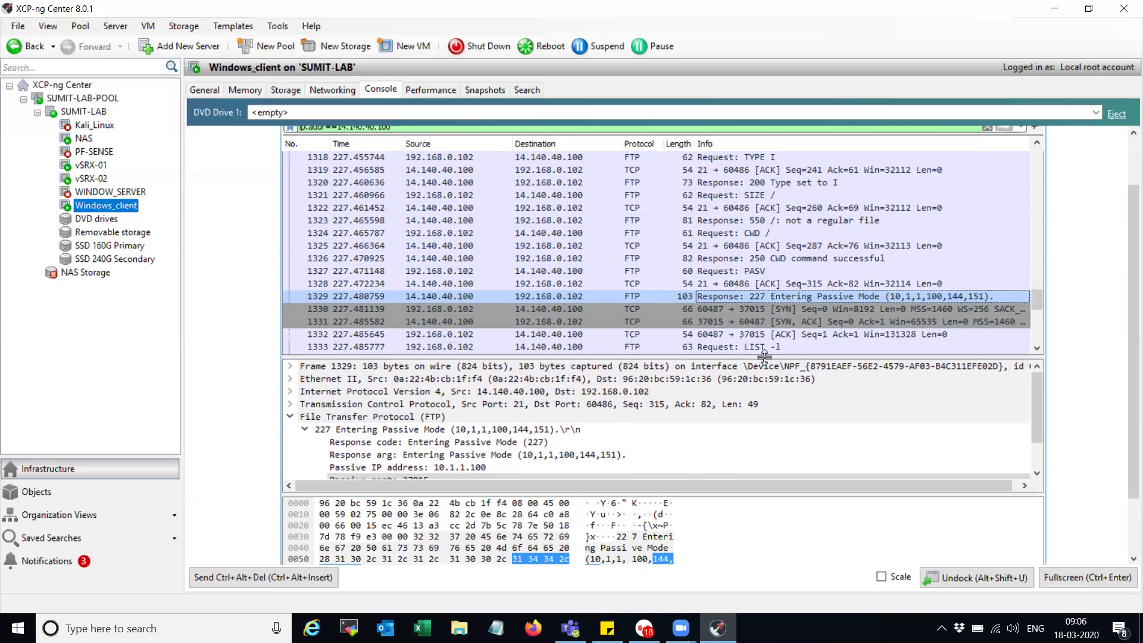
Inspect the data-connection SYN and ACK to port 37015, then scroll further down.
left_click(740, 309)
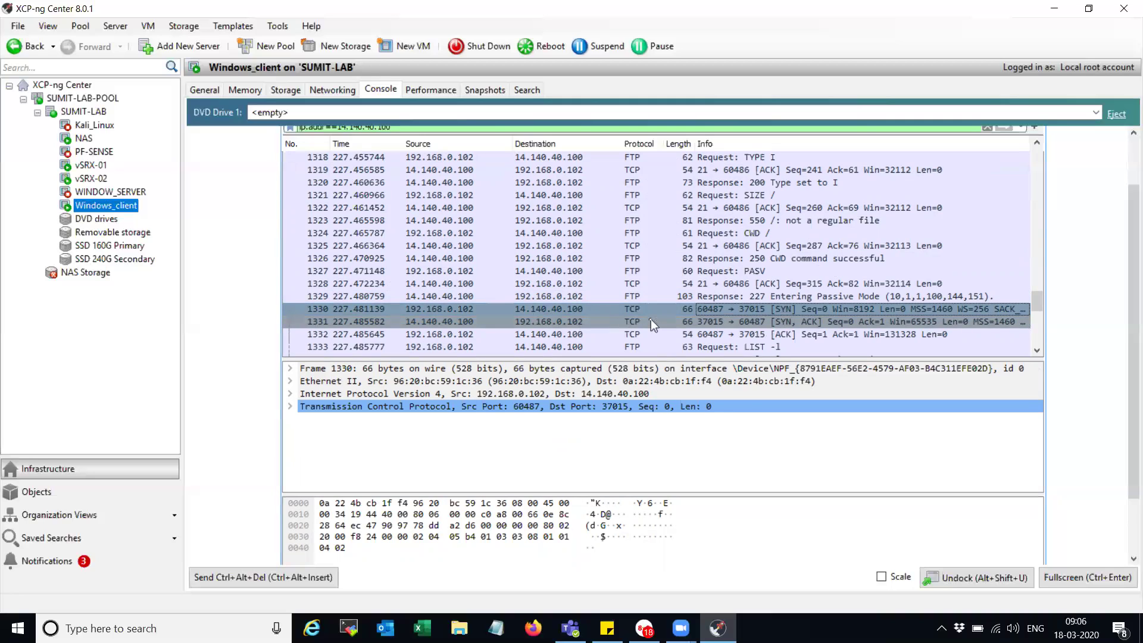
left_click(690, 334)
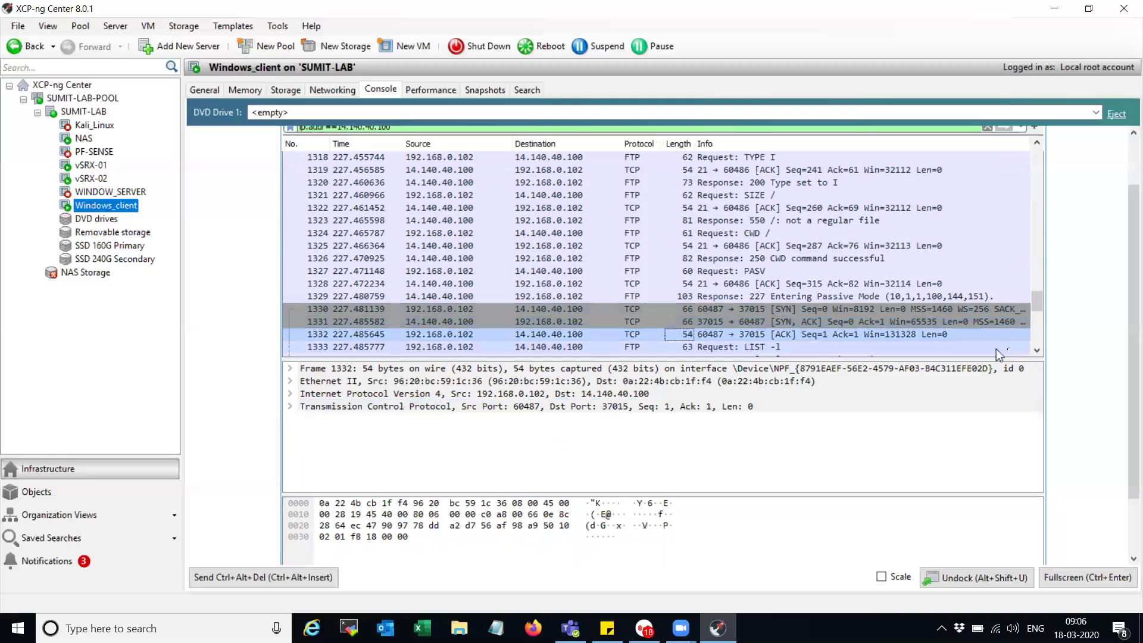
left_click(1038, 352)
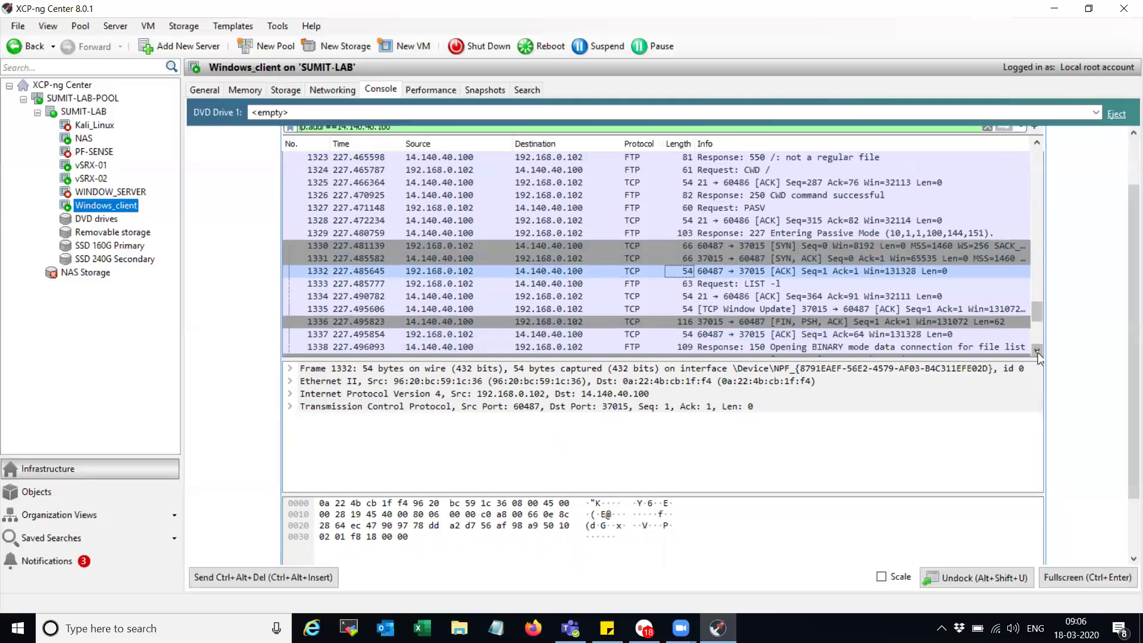
left_click(1037, 353)
left_click(1037, 353)
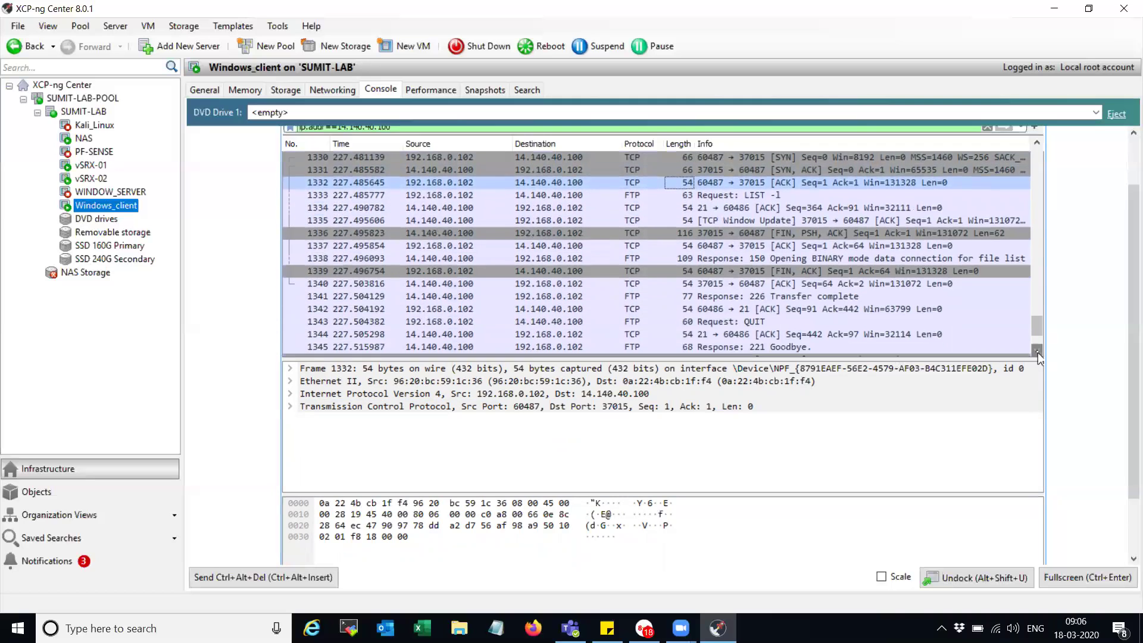
left_click(1037, 353)
left_click(1038, 353)
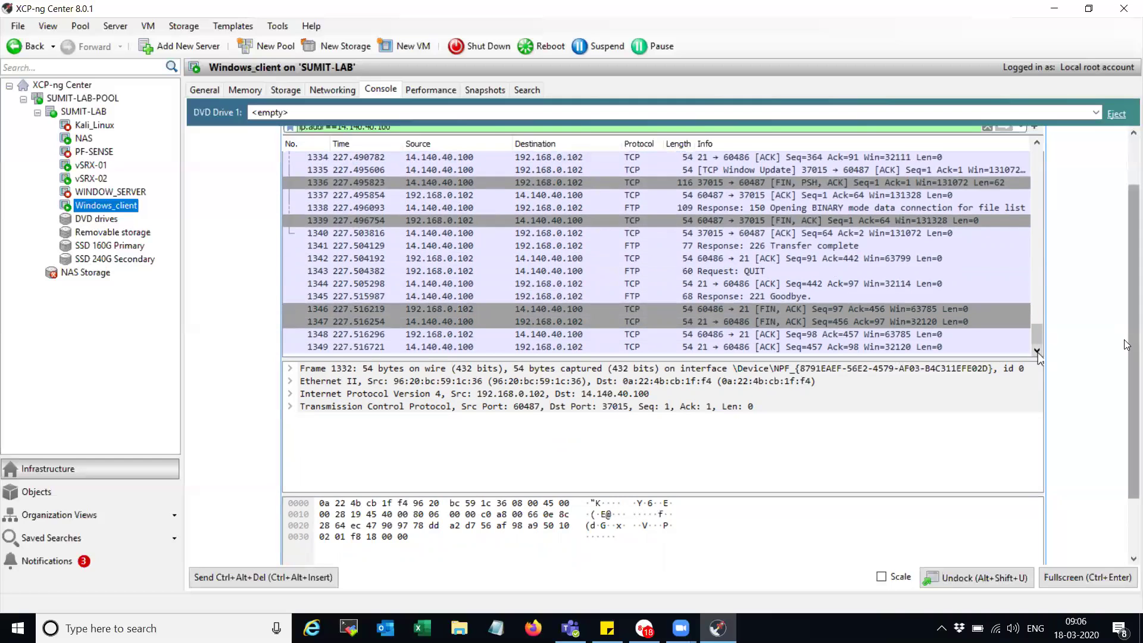
left_click_drag(1124, 343, 1125, 295)
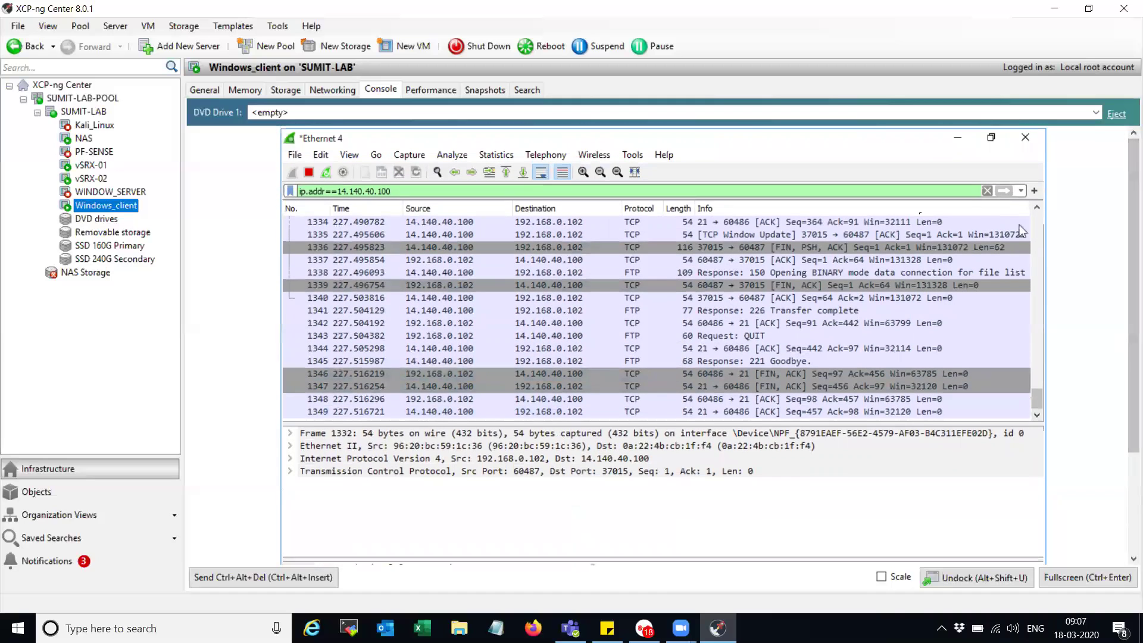
Hide Wireshark, open the sumit folder in Chrome's FTP listing and download hi.txt.
left_click(958, 138)
left_click(407, 279)
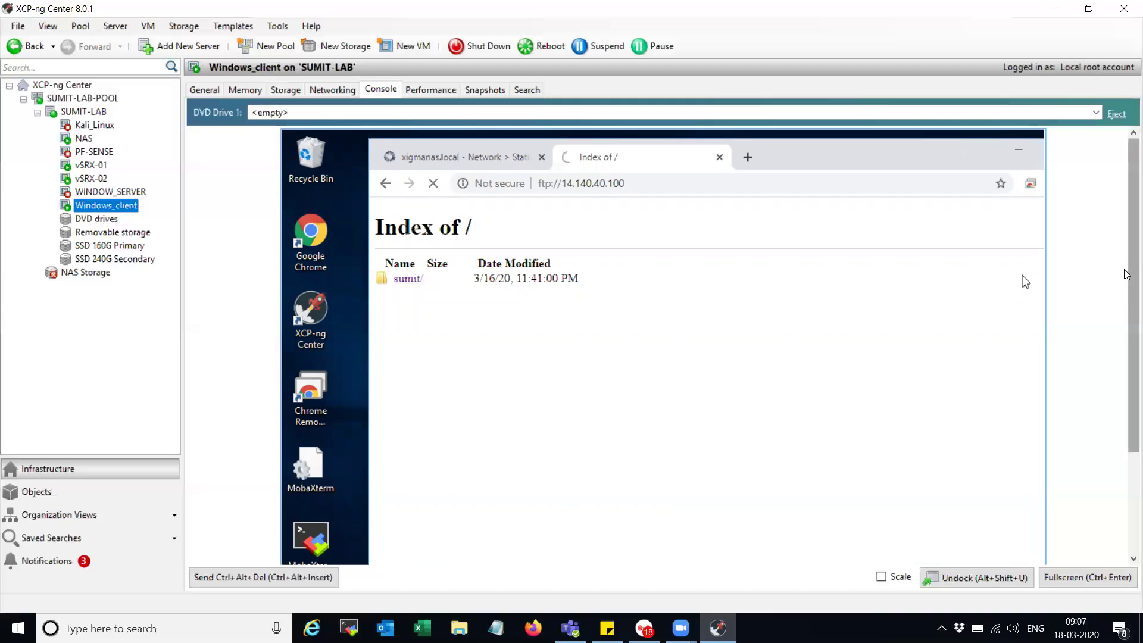
left_click_drag(1127, 276, 1126, 280)
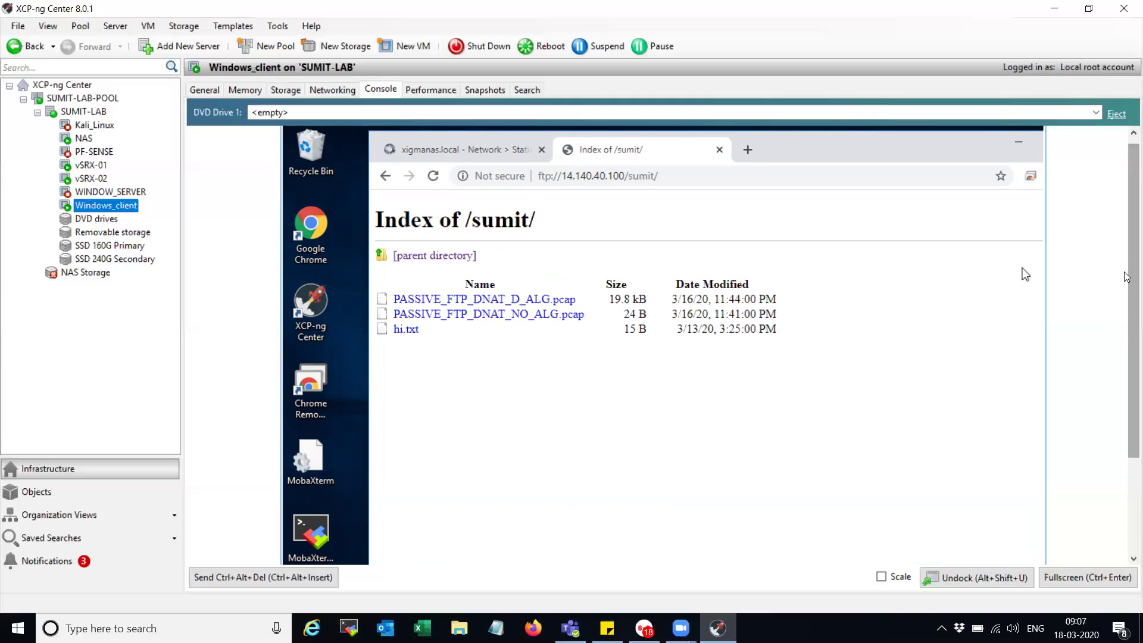
left_click(410, 329)
mouse_move(1125, 266)
left_mouse_down()
mouse_move(1125, 335)
mouse_move(1124, 255)
left_mouse_up()
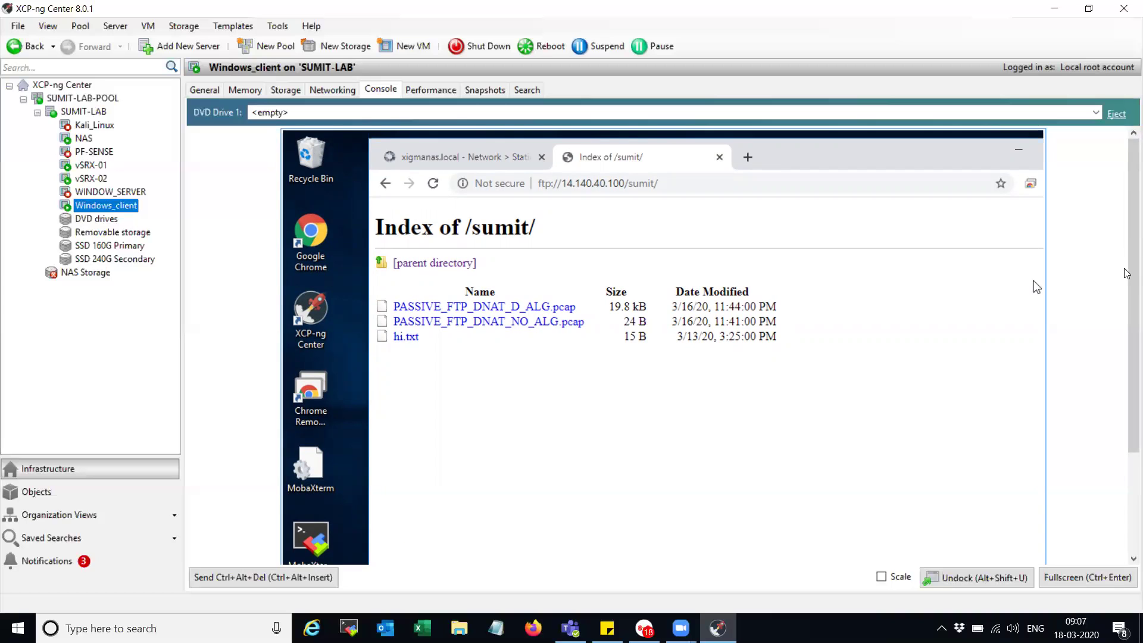
mouse_move(1125, 341)
left_mouse_down()
mouse_move(1126, 369)
mouse_move(1126, 263)
left_mouse_up()
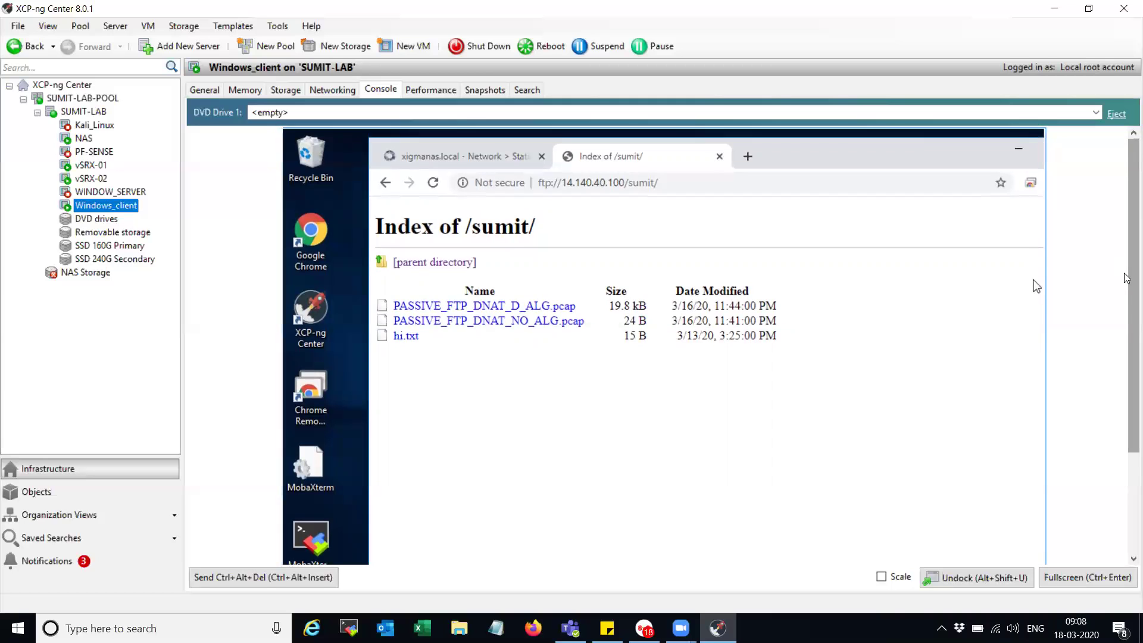
scroll(1036, 287, "down", 5)
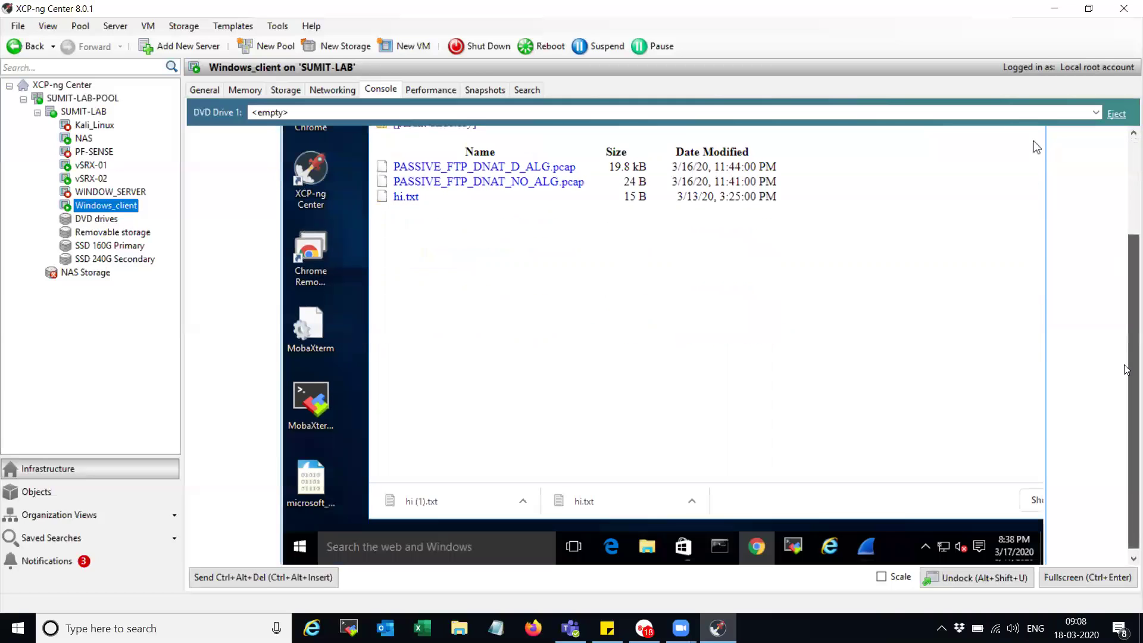
In the SRX_02 terminal run 'delete security alg ftp disable' and commit.
left_click(793, 546)
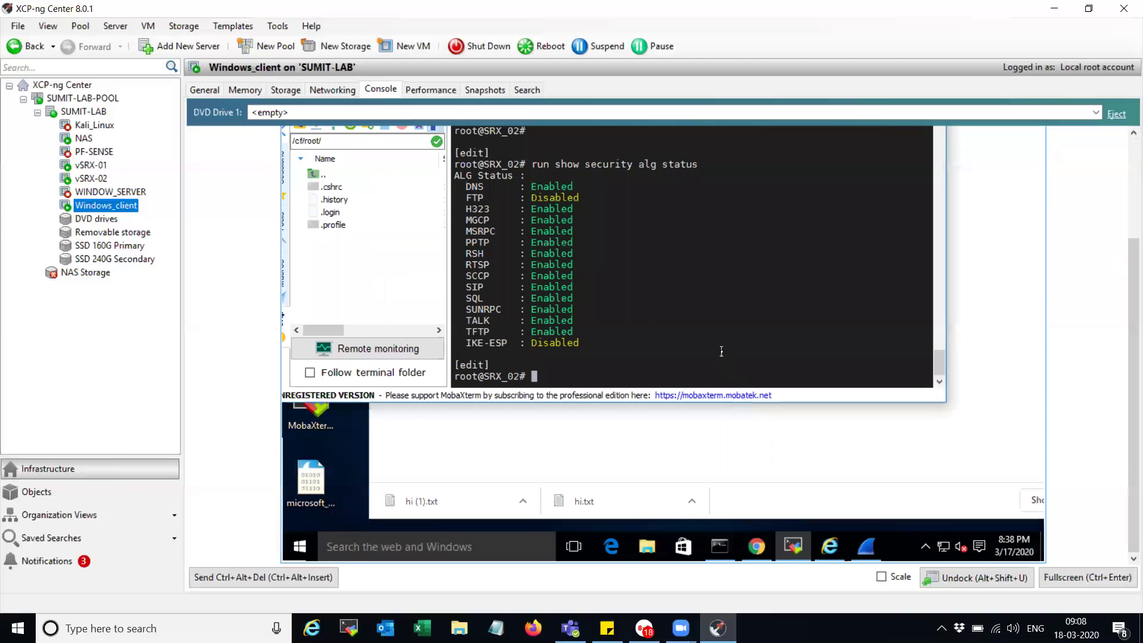
key("Return")
key("Return")
type("delete security ")
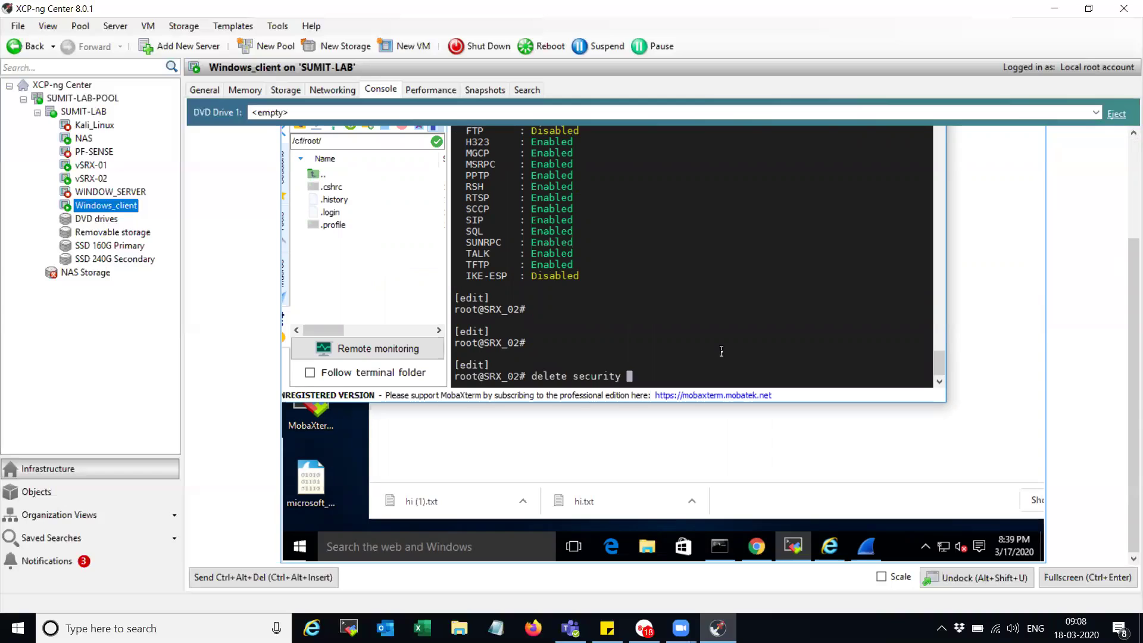
type("alg ftp disable")
key("Return")
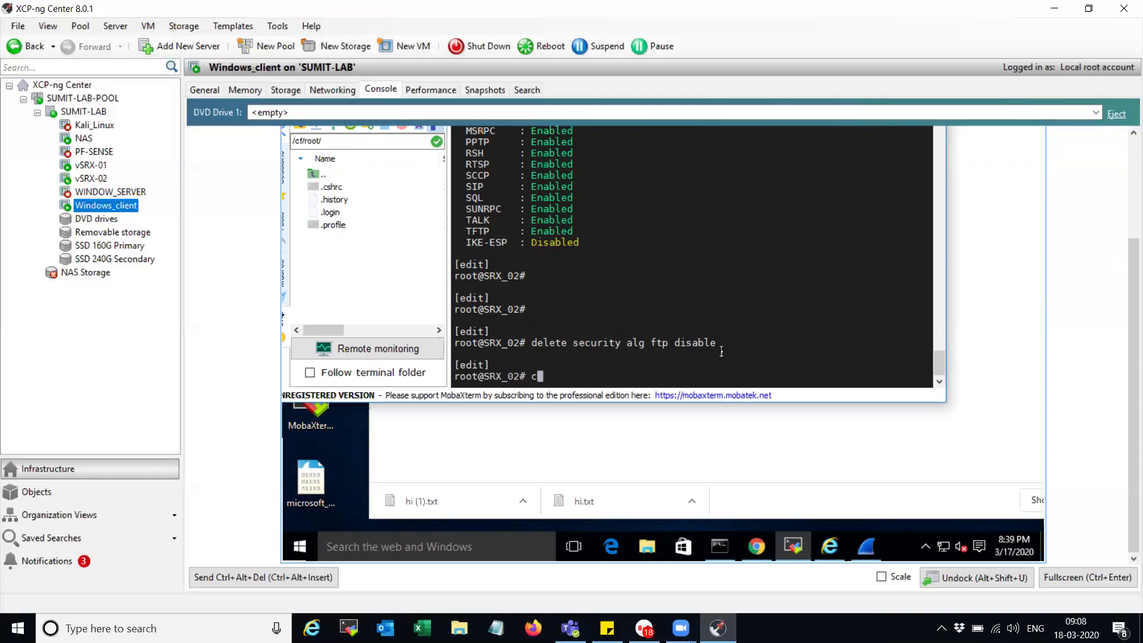
type("commit")
key("Return")
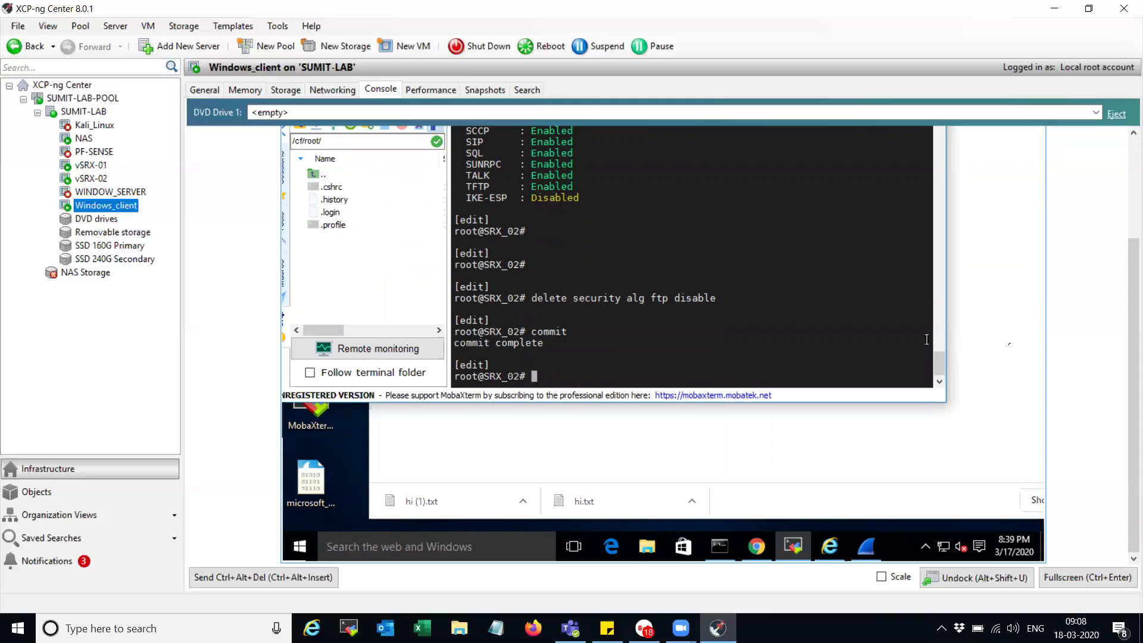
Close Chrome's FTP index tab and minimize Chrome.
left_click(1040, 344)
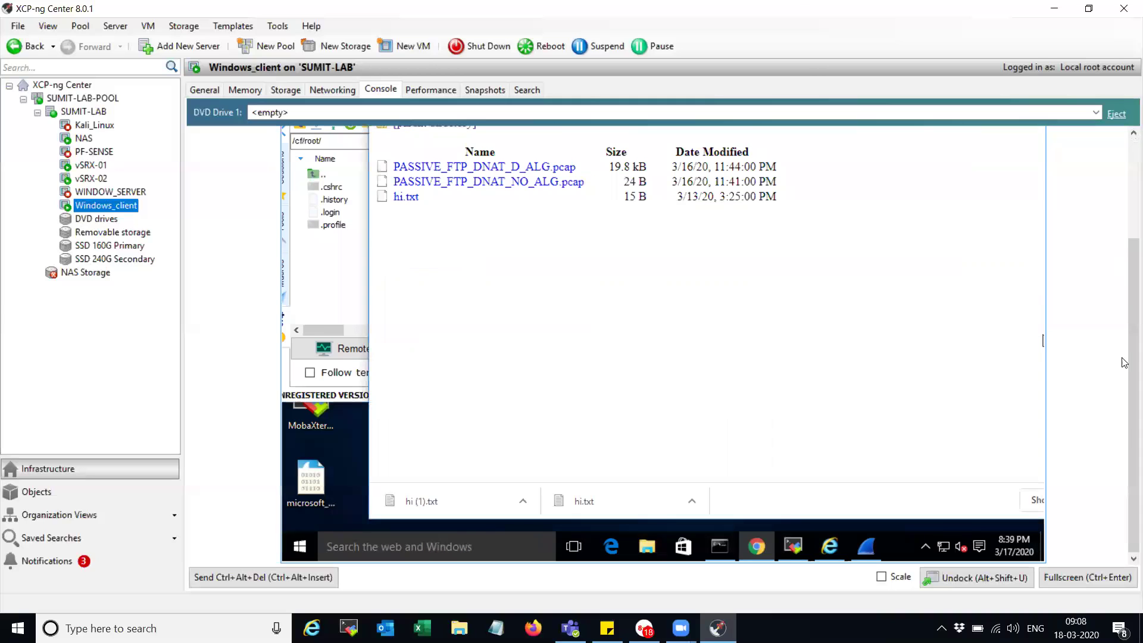
scroll(1127, 366, "up", 3)
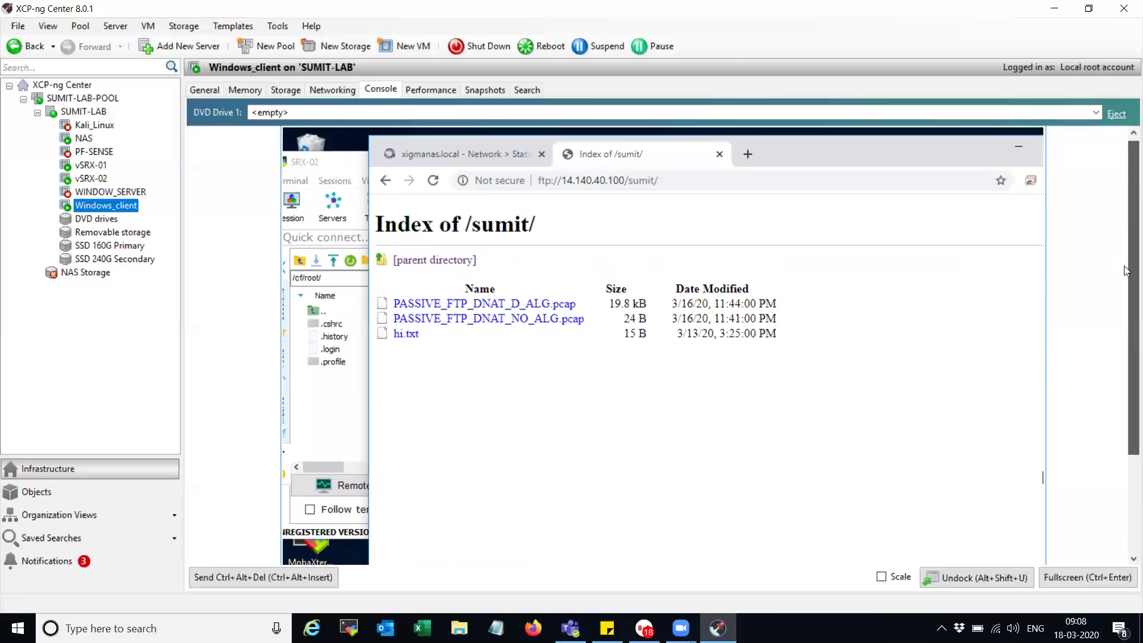
left_click(719, 153)
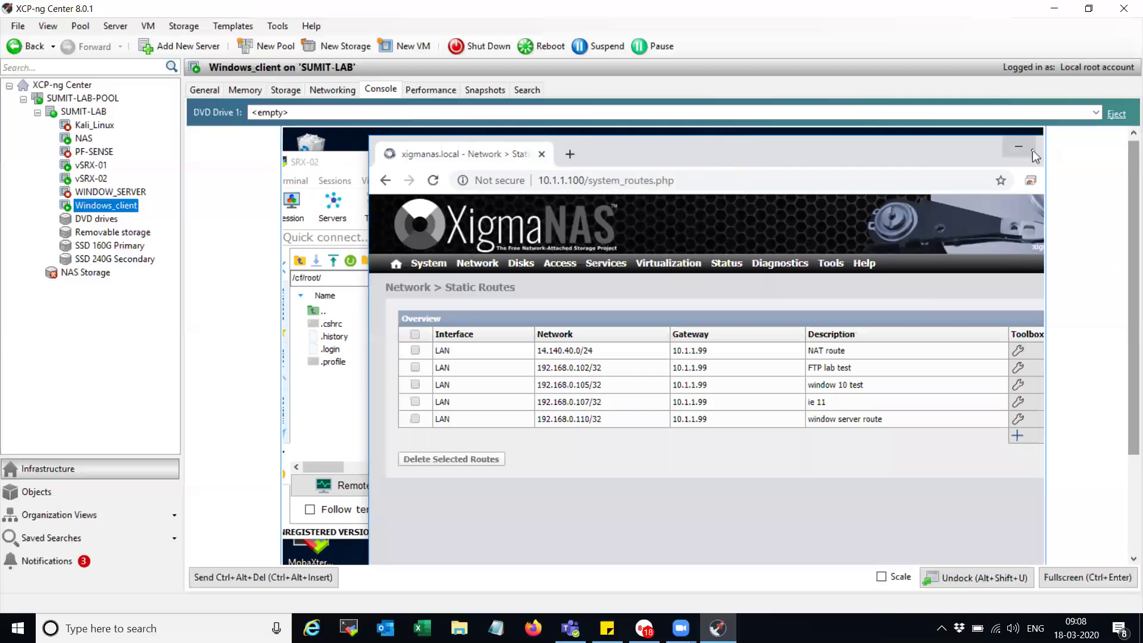
left_click(1018, 147)
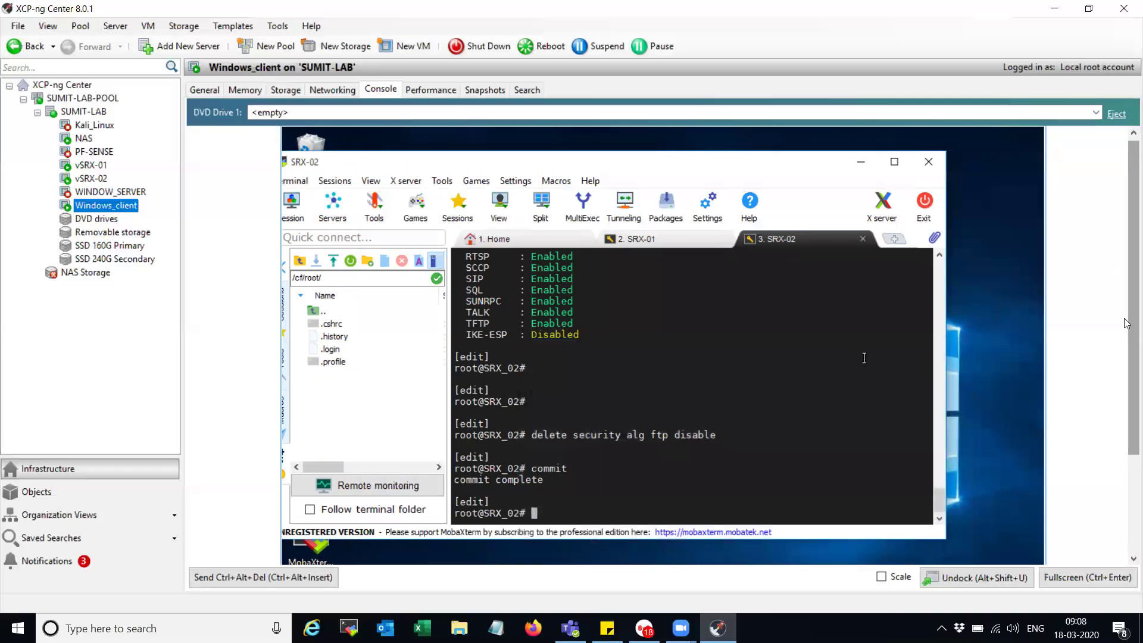
scroll(1022, 328, "down", 3)
scroll(1022, 198, "down", 1)
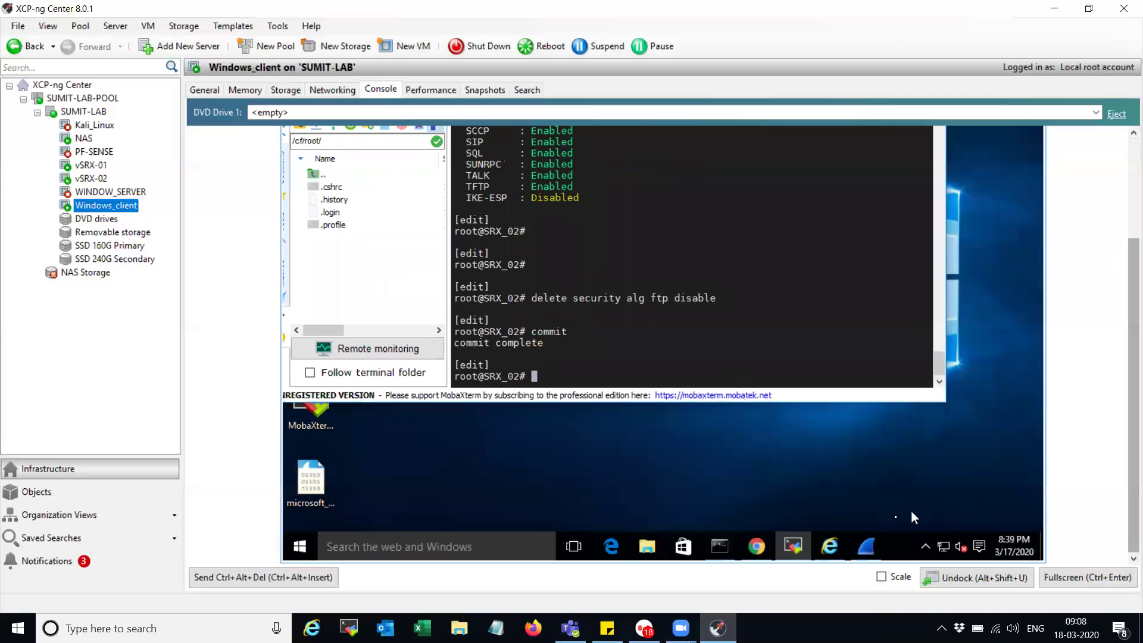
Restore Internet Explorer and reload ftp://14.140.40.100.
left_click(833, 548)
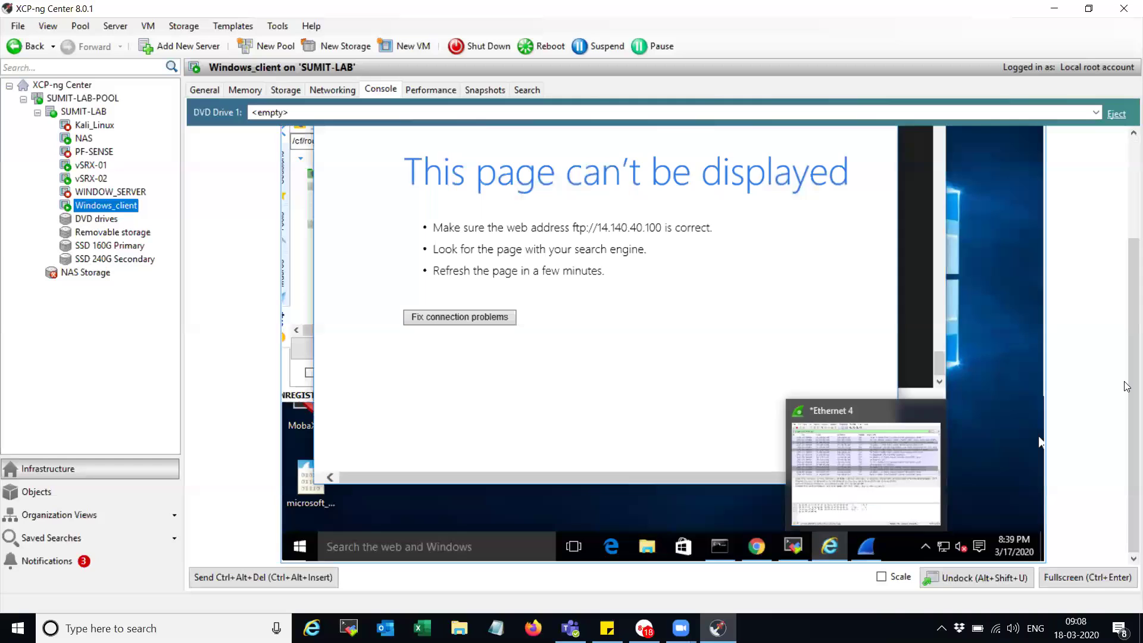
scroll(1125, 305, "up", 3)
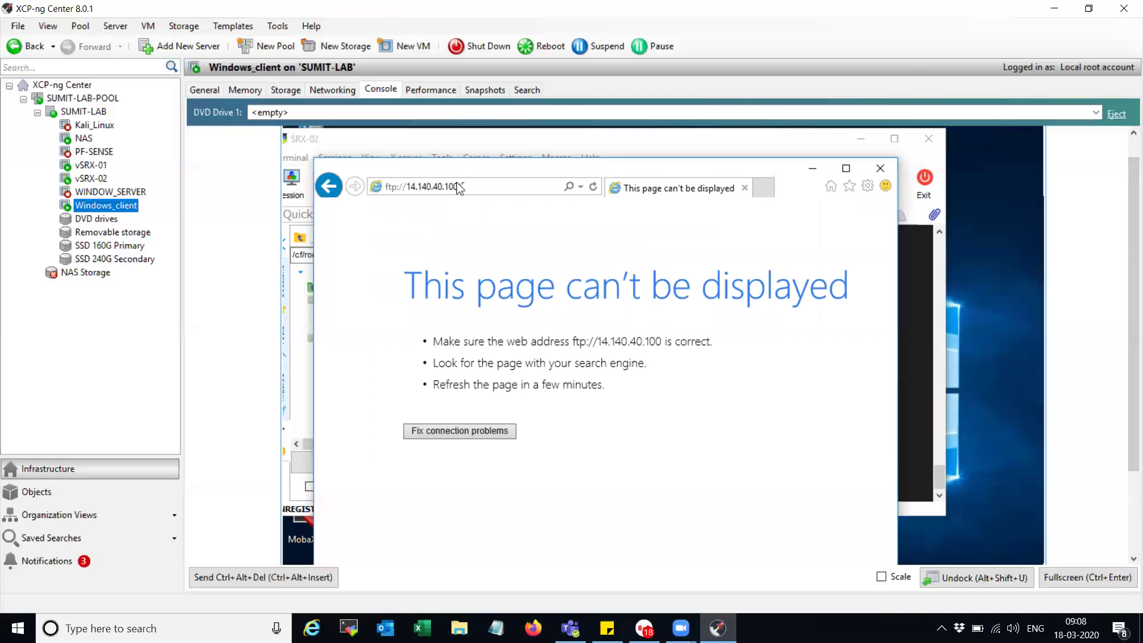
left_click(447, 187)
key("Return")
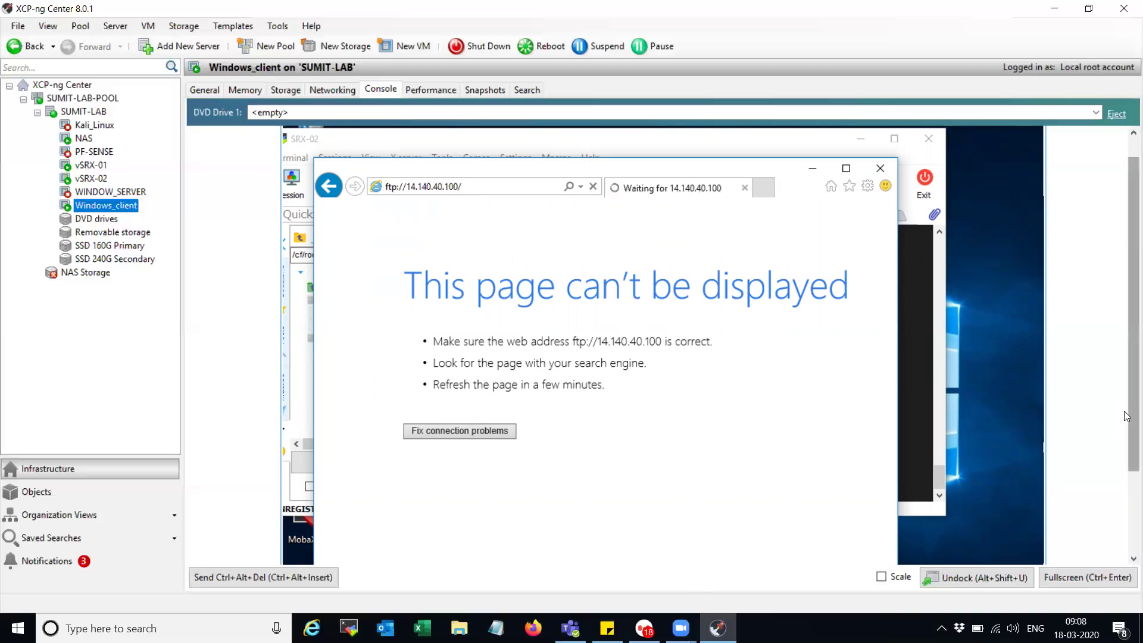
left_click_drag(1132, 415, 1132, 510)
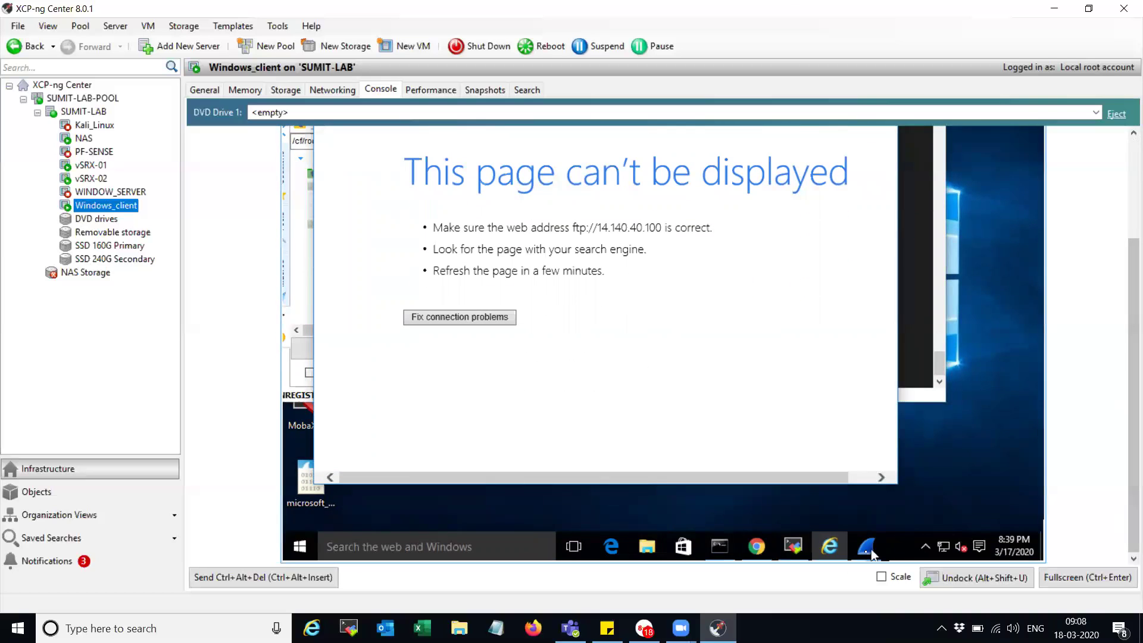
Bring up Wireshark, jump to the newest packets and enlarge the packet list.
left_click(866, 547)
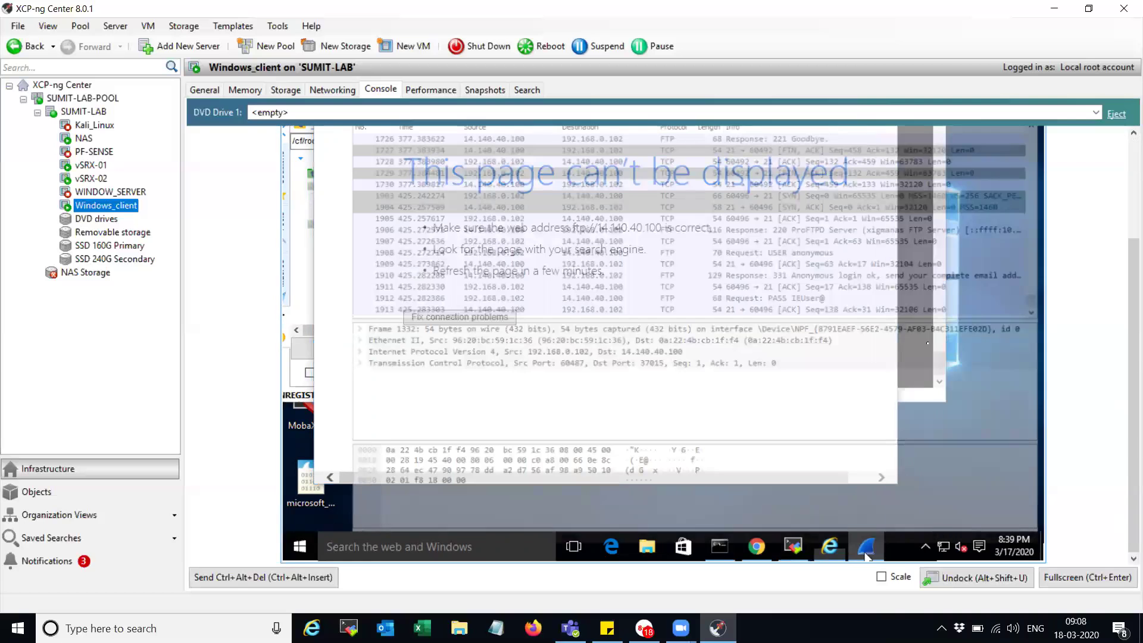
scroll(1126, 284, "up", 3)
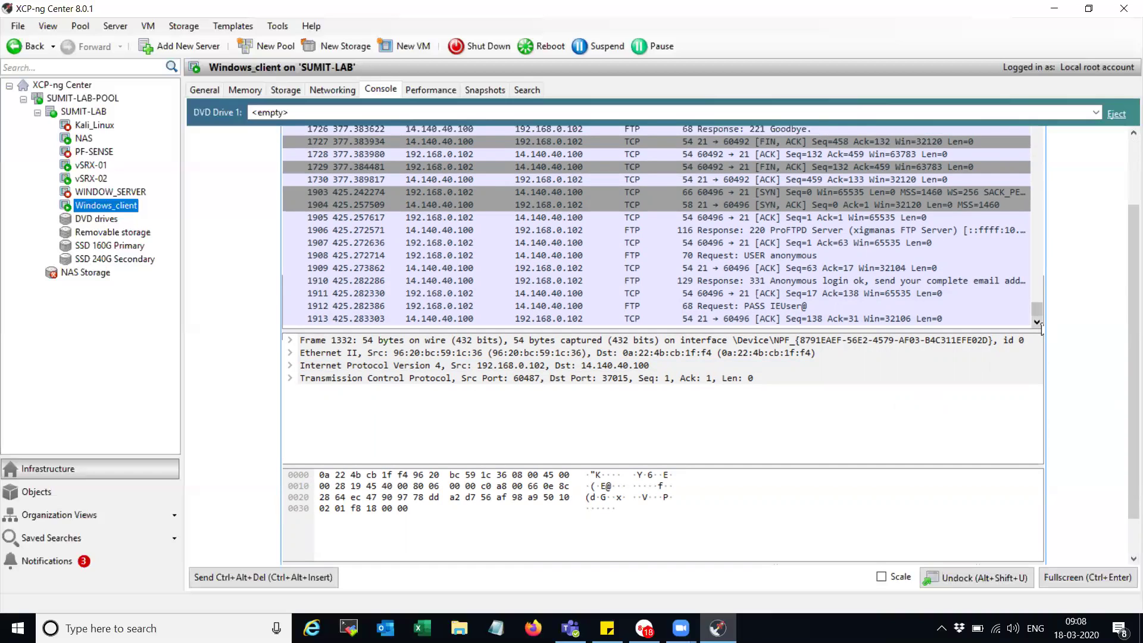
left_click(1037, 321)
left_click(1037, 324)
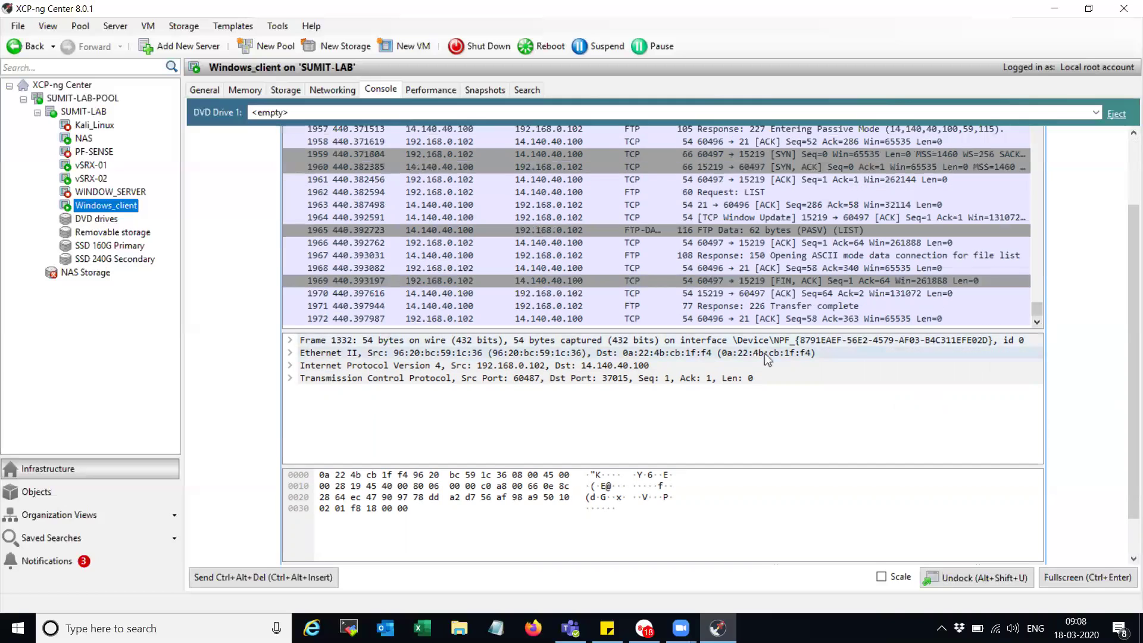
left_click_drag(717, 330, 718, 400)
Inspect IE's PASV request and the 227 reply advertising passive IP 14.140.40.100.
left_click(755, 168)
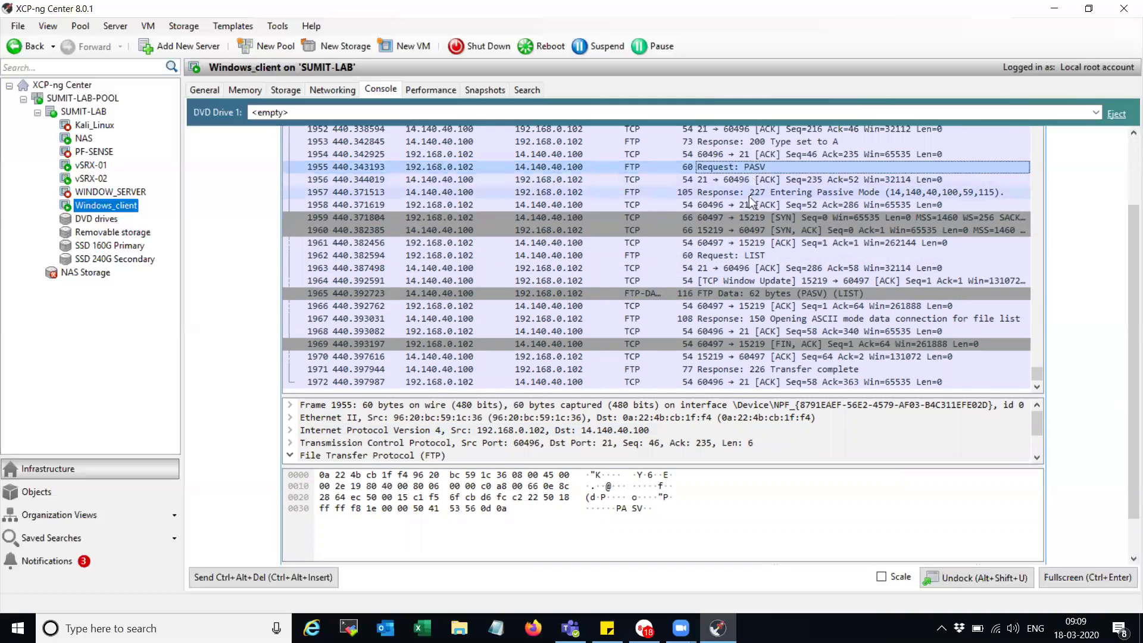
left_click(752, 192)
left_click(724, 206)
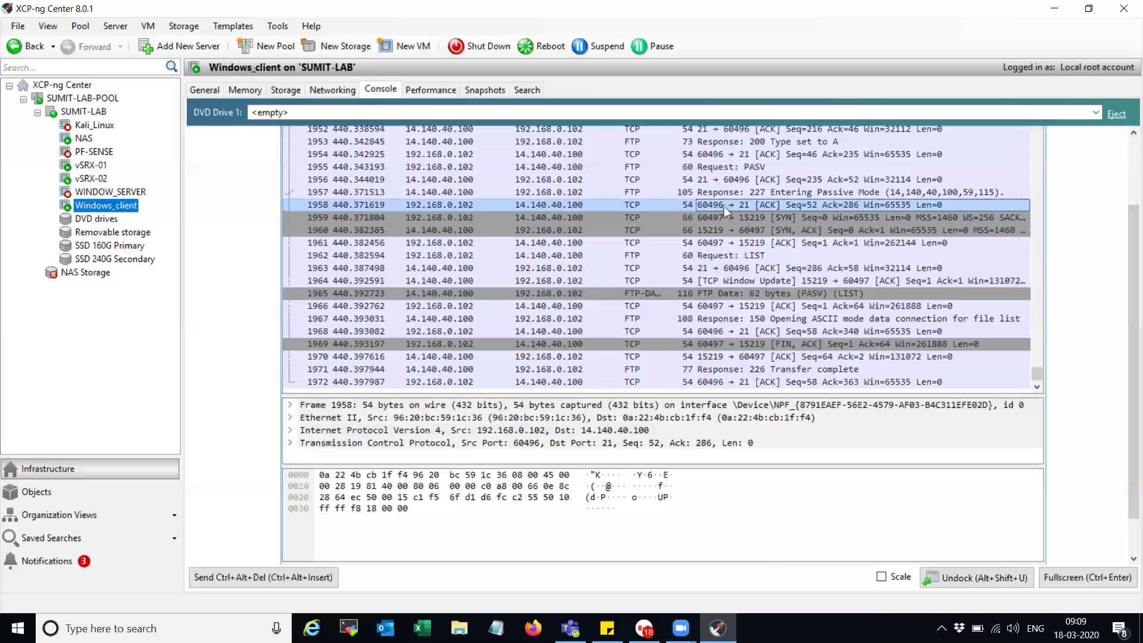
left_click(912, 194)
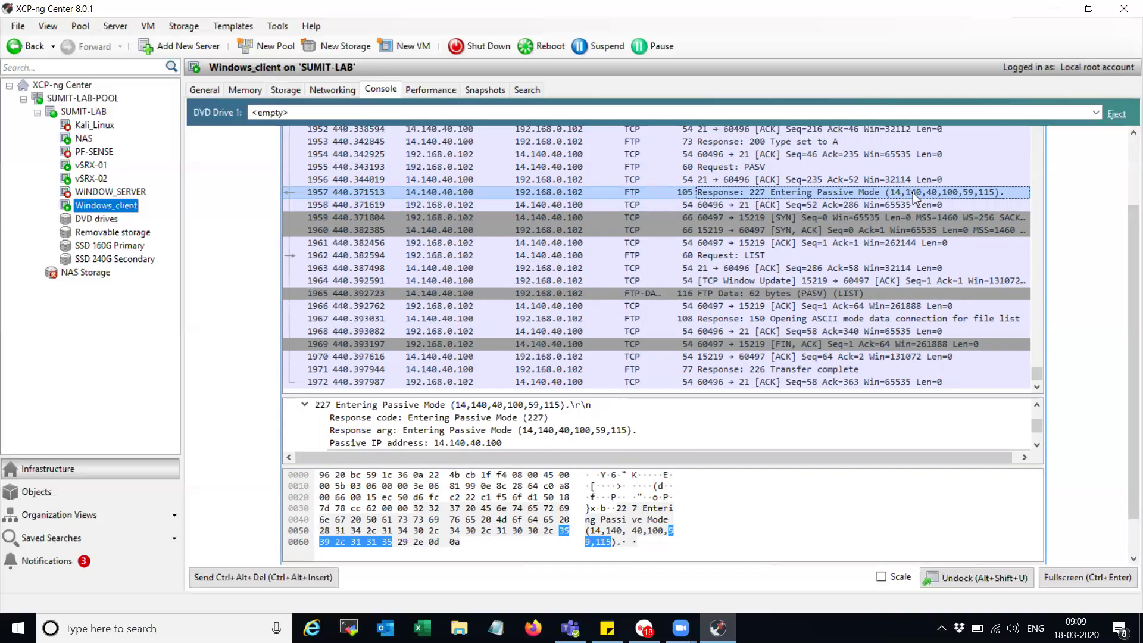
Review the SYN, SYN-ACK and ACK opening the data connection to port 15219.
left_click(845, 205)
left_click(772, 221)
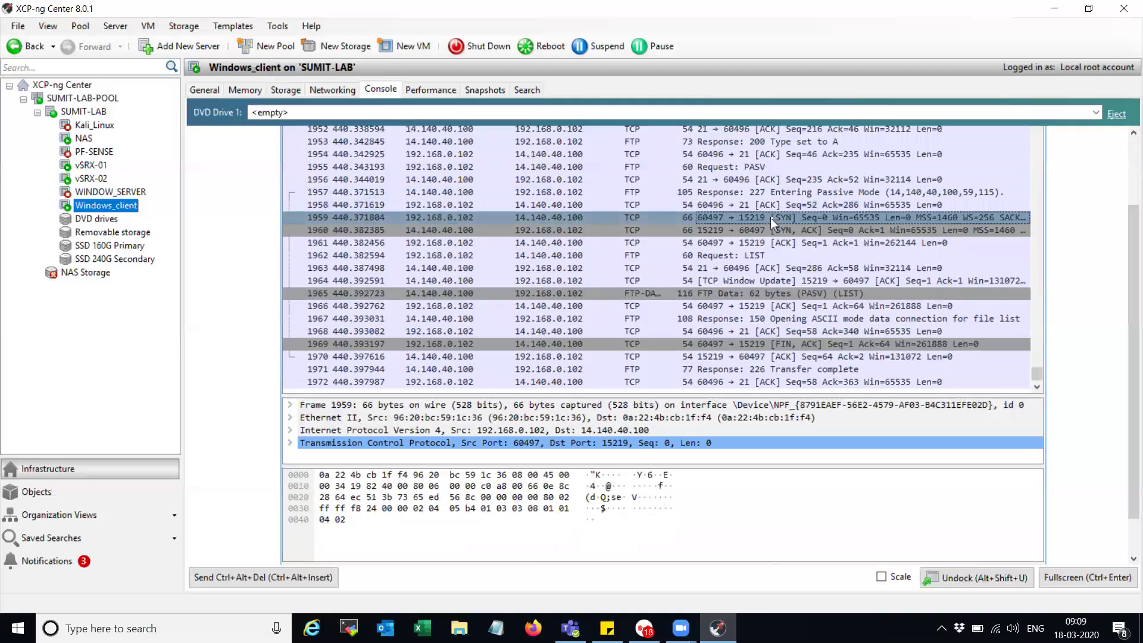
left_click(752, 230)
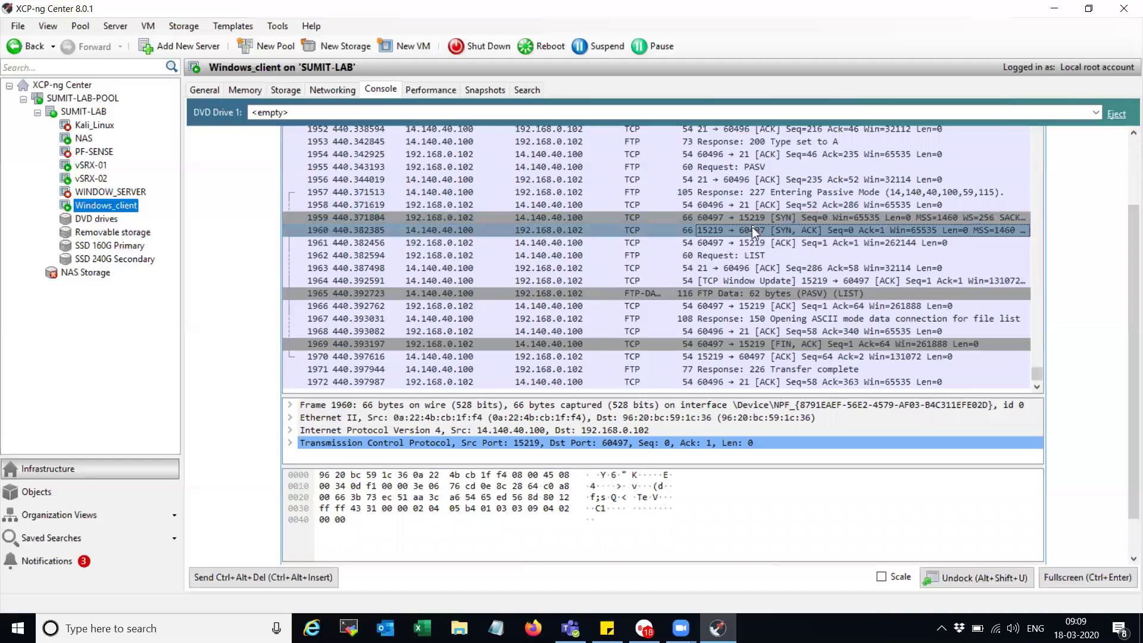
left_click(706, 217)
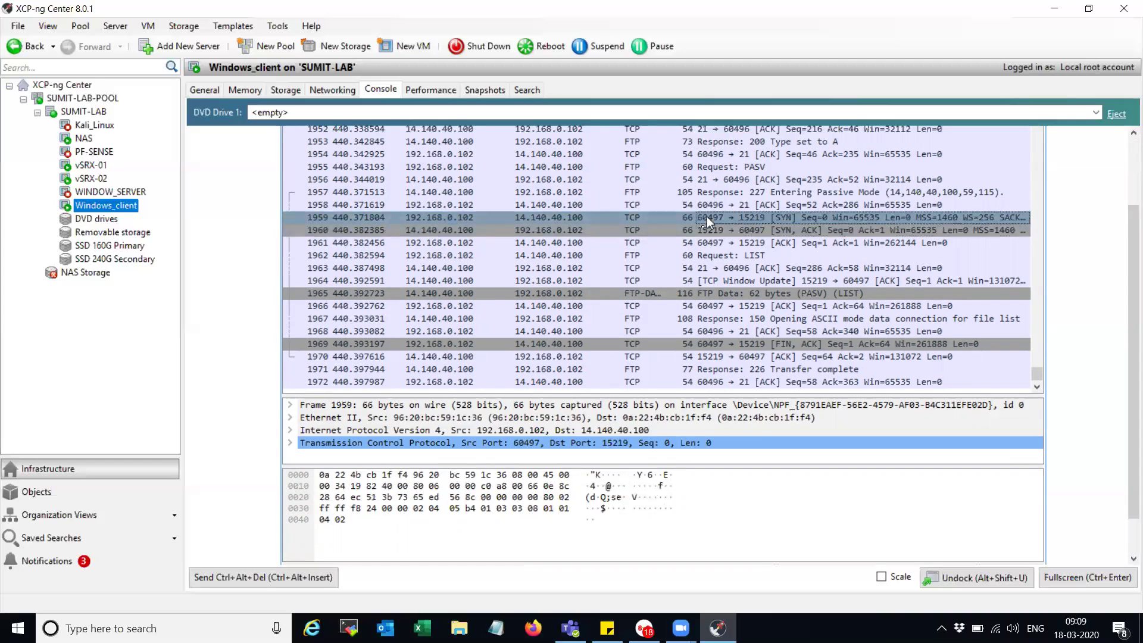
left_click(699, 229)
left_click(714, 243)
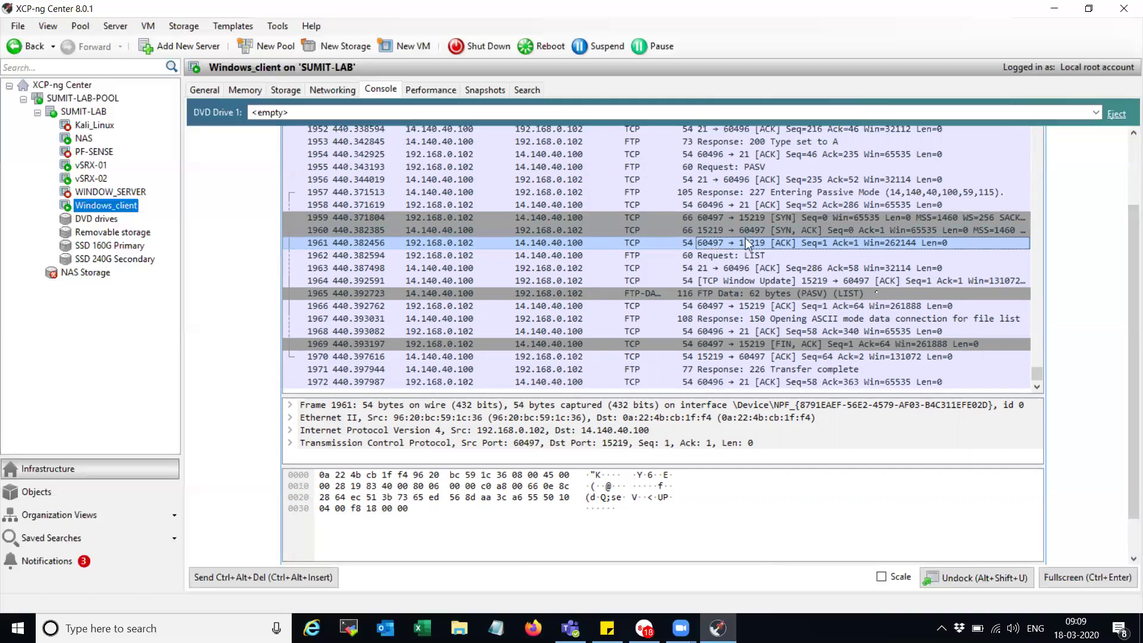
scroll(1034, 308, "down", 1)
left_click_drag(1125, 325, 1125, 380)
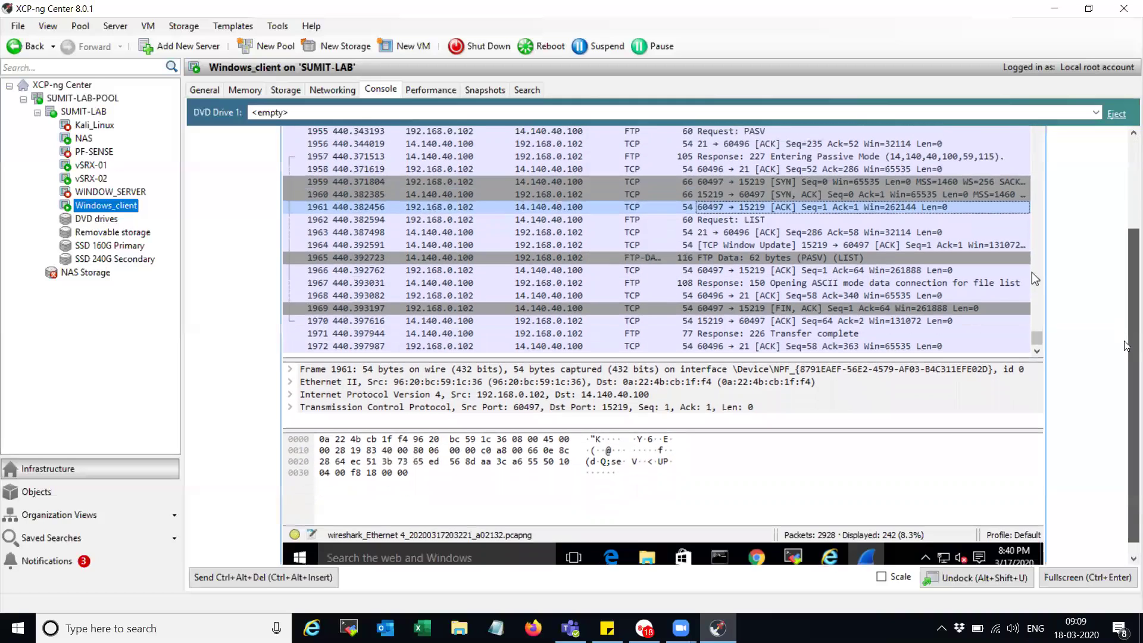